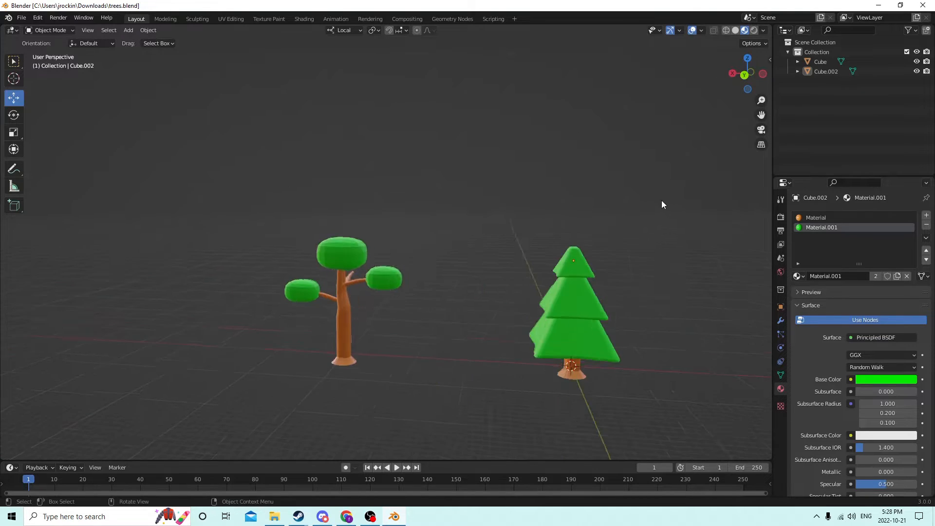
Select the pine tree and move it about 0.52 m along its local X axis, past the branched tree.
scroll(629, 204, "up", 4)
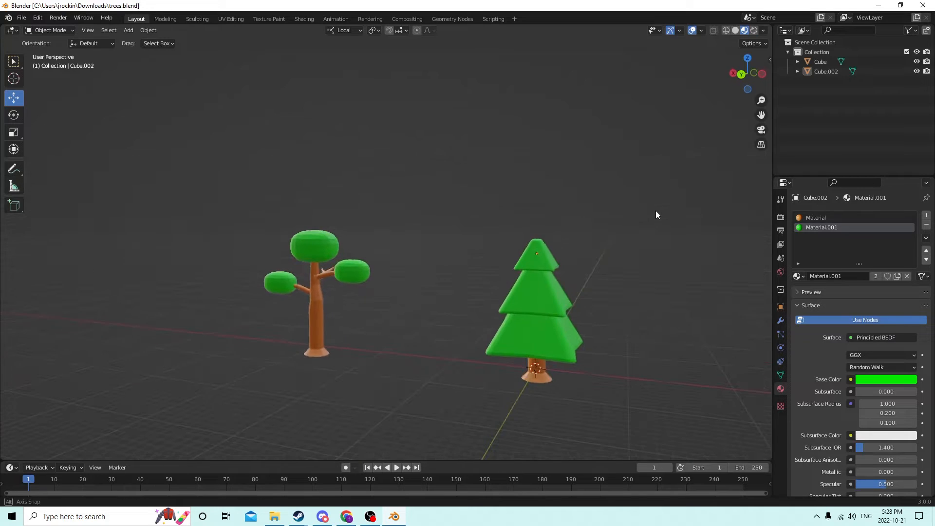
left_click(541, 363)
middle_click_drag(559, 253, 596, 284)
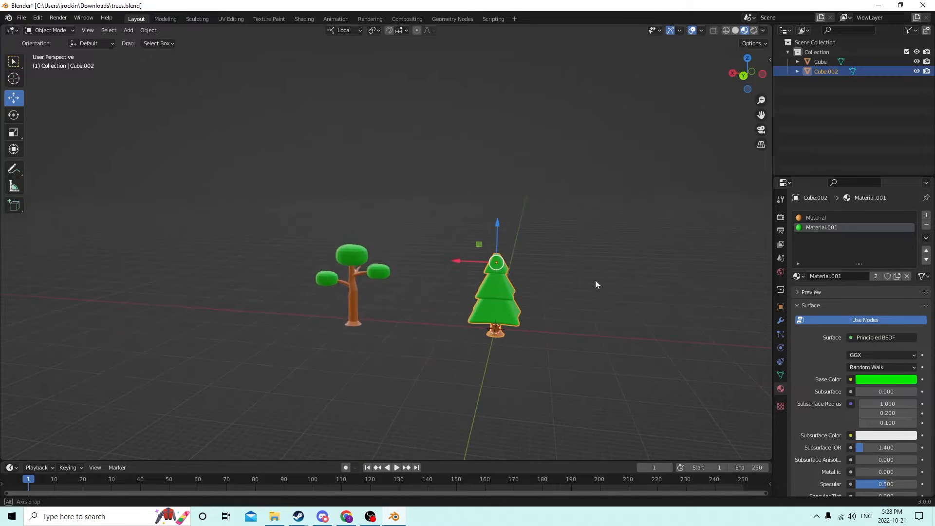
left_click_drag(448, 263, 225, 226)
middle_click_drag(428, 238, 485, 253)
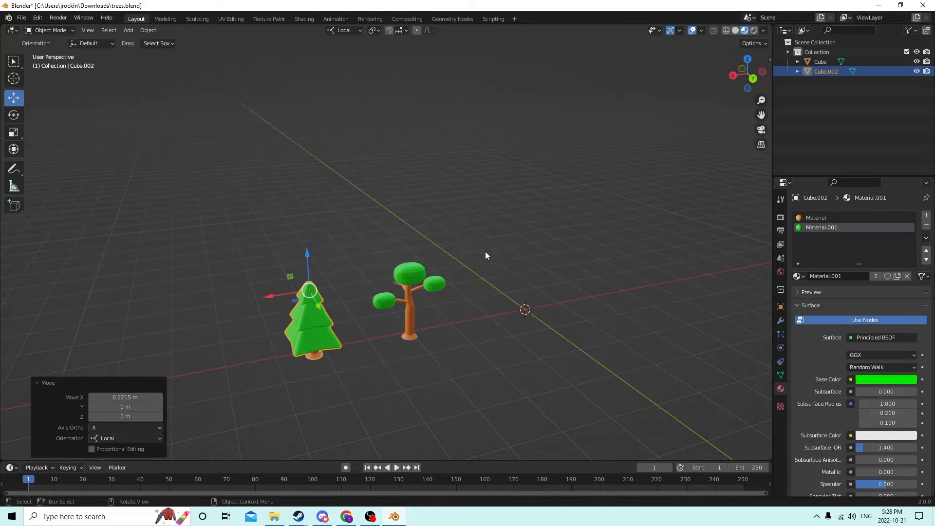
middle_click_drag(673, 253, 580, 219)
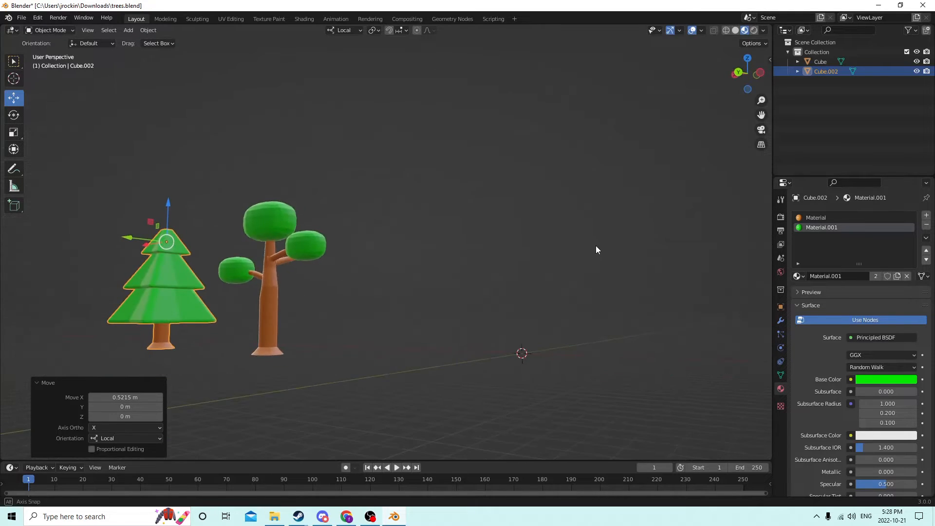
middle_click_drag(594, 250, 742, 166)
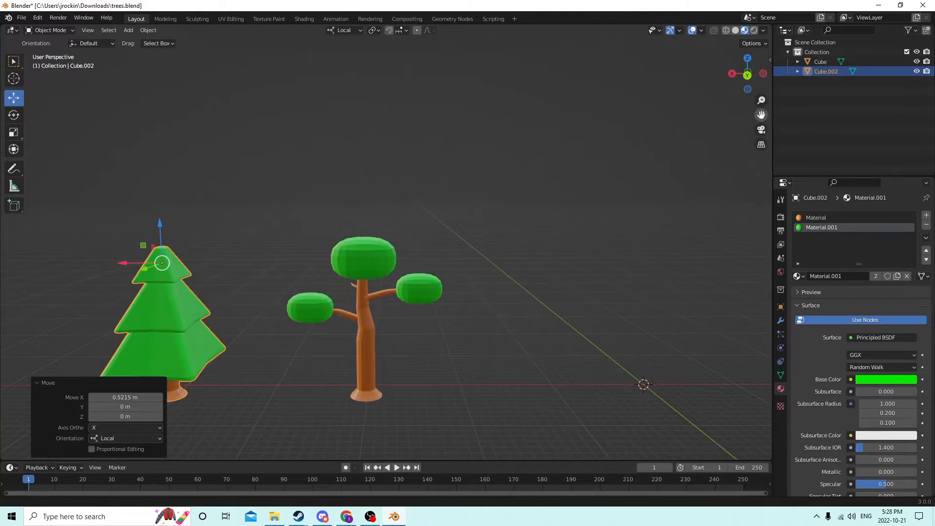
left_click_drag(761, 115, 584, 170)
middle_click_drag(614, 168, 618, 196)
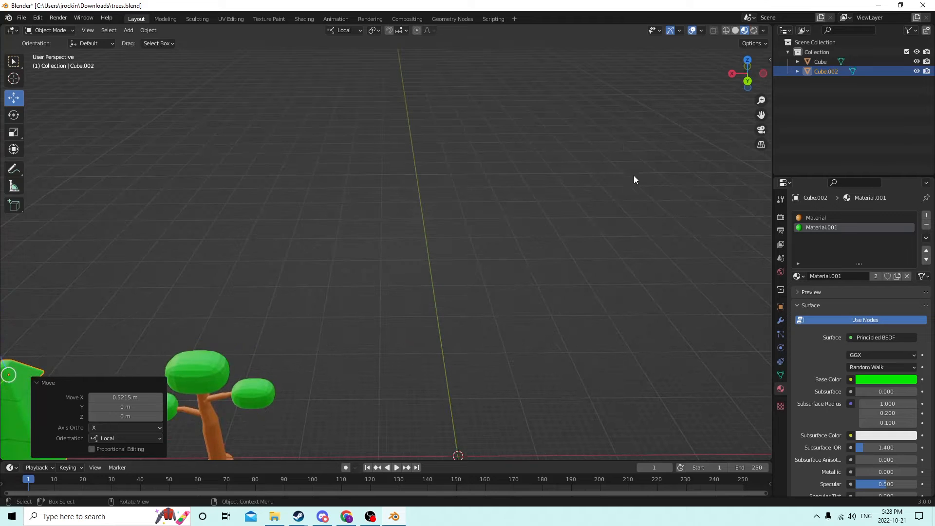
left_click_drag(762, 114, 723, 2)
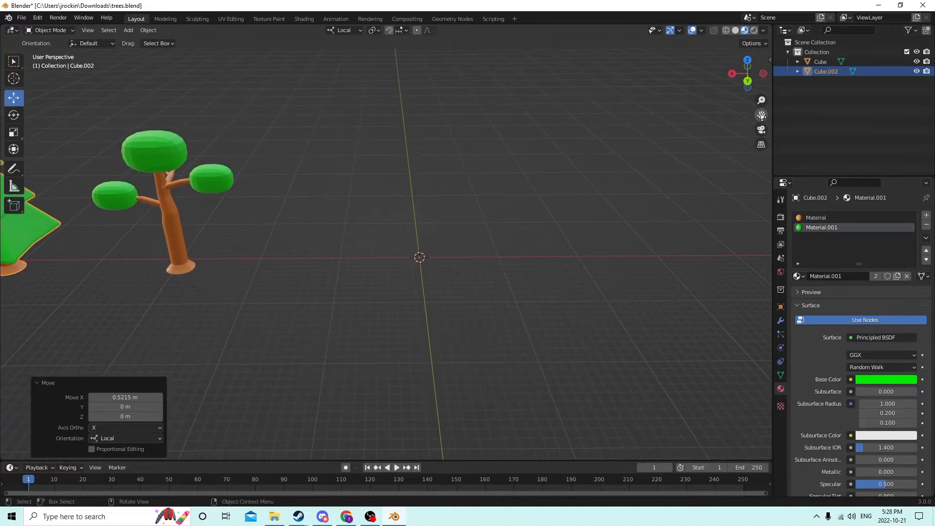
mouse_move(630, 189)
middle_mouse_down()
mouse_move(594, 190)
mouse_move(629, 205)
mouse_move(633, 185)
middle_mouse_up()
scroll(595, 191, "up", 1)
scroll(629, 201, "up", 2)
middle_click_drag(564, 191, 562, 211)
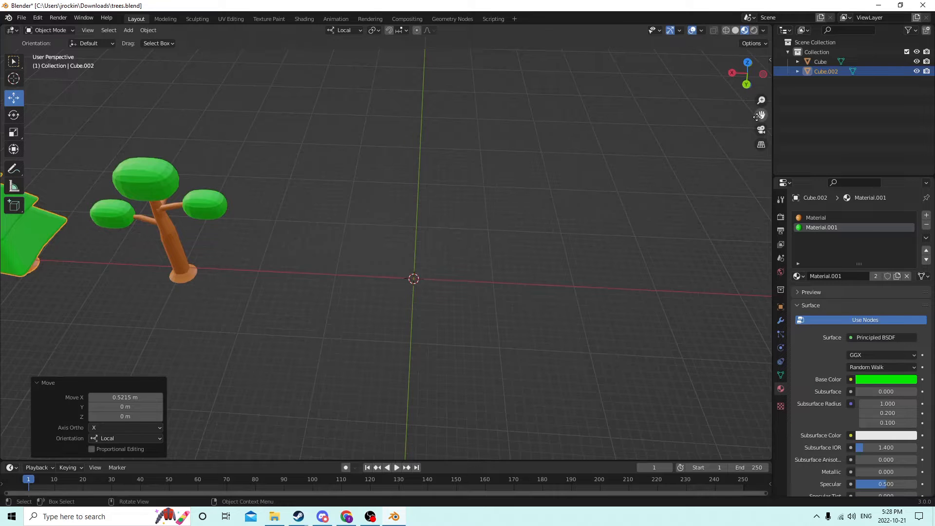
middle_click_drag(748, 121, 490, 115)
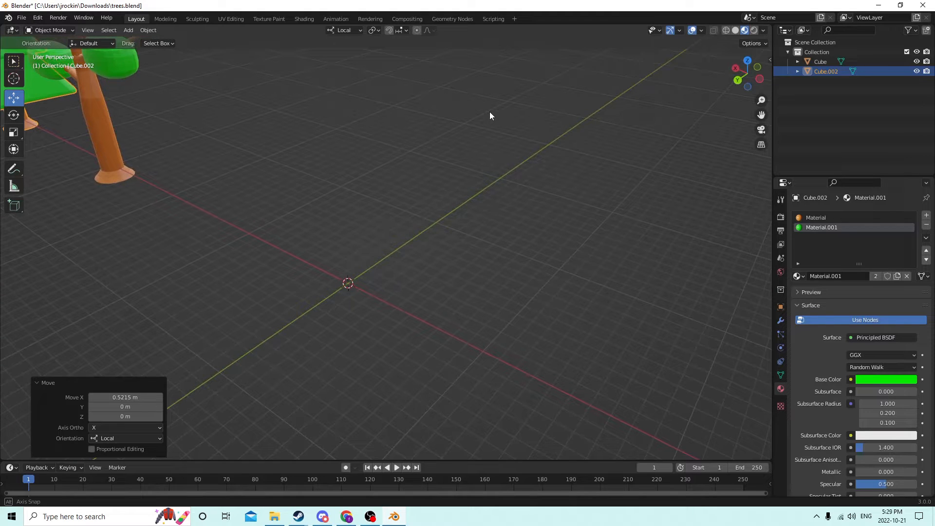
middle_click_drag(490, 116, 532, 147)
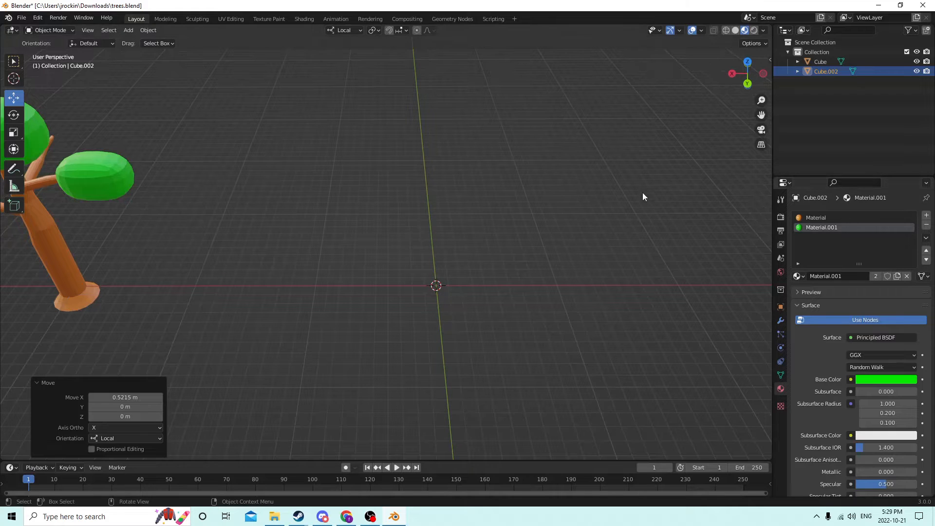
Switch the viewport to solid shading and add a 32-vertex cylinder mesh at the world origin.
left_click(736, 31)
middle_click_drag(653, 106, 552, 130)
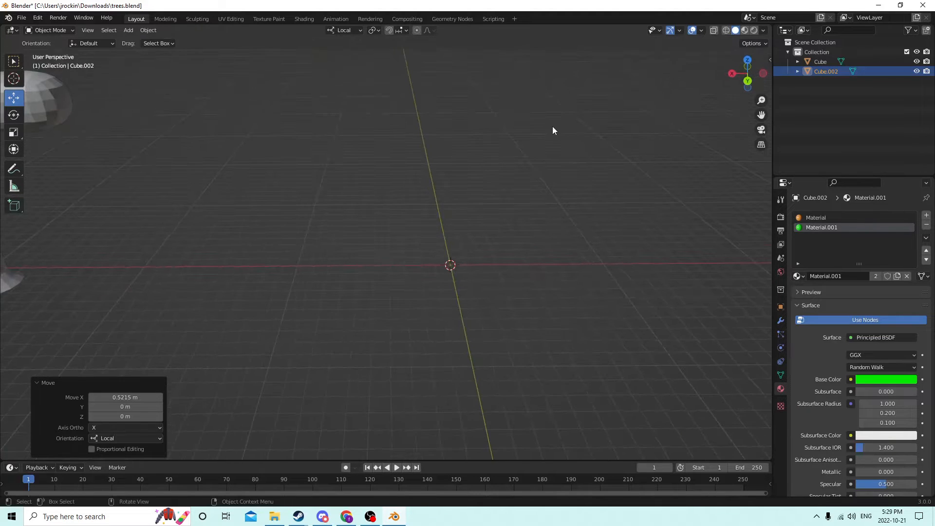
key("shift+a")
mouse_move(560, 137)
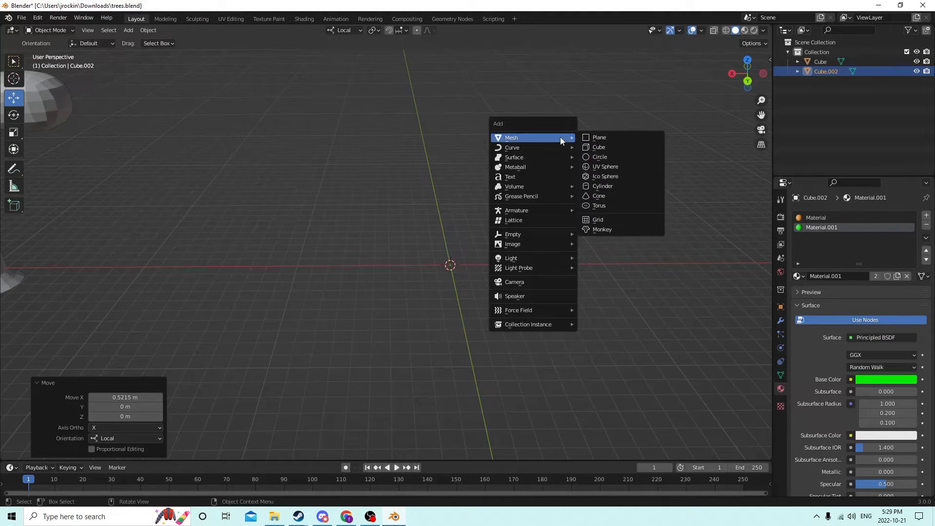
left_click(600, 187)
middle_click_drag(588, 182, 466, 156)
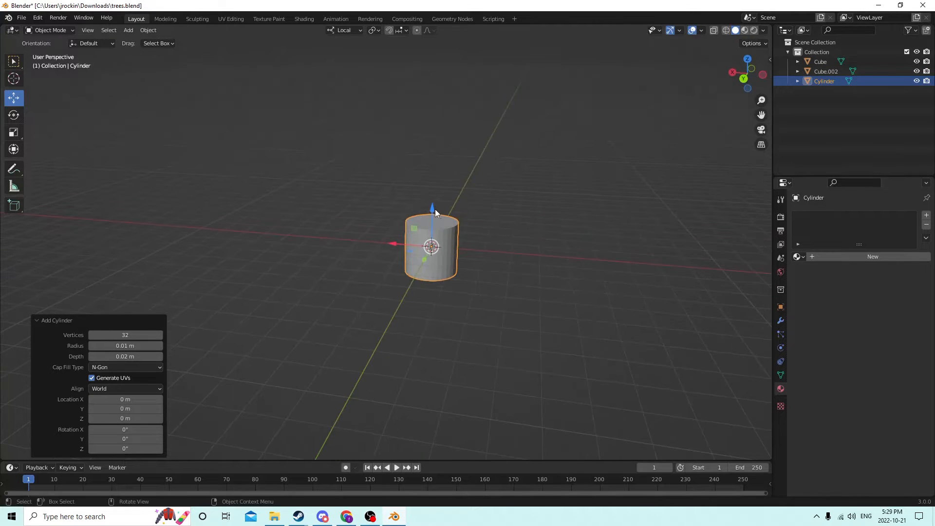
Scale the new cylinder down uniformly to less than half of its original size.
middle_click_drag(431, 207, 520, 181)
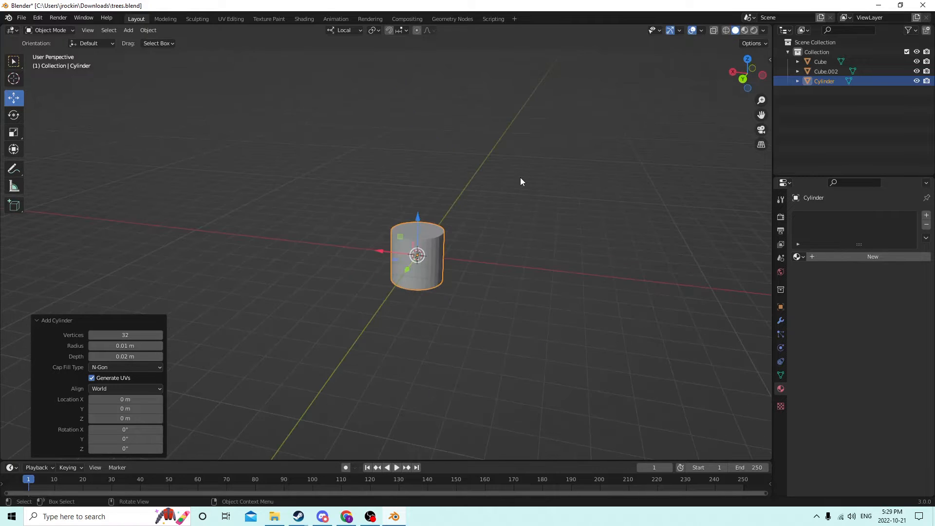
key("s")
left_click(465, 200)
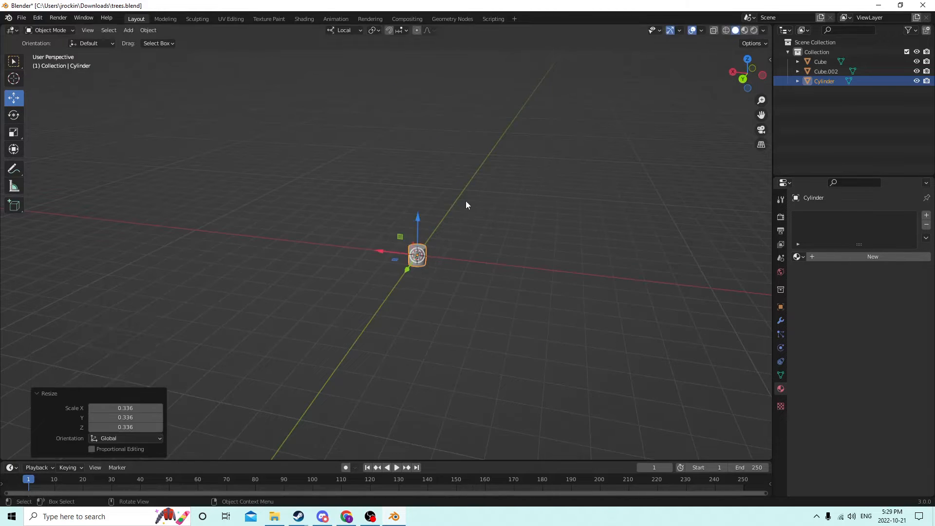
middle_click_drag(465, 201, 314, 161)
left_click(10, 134)
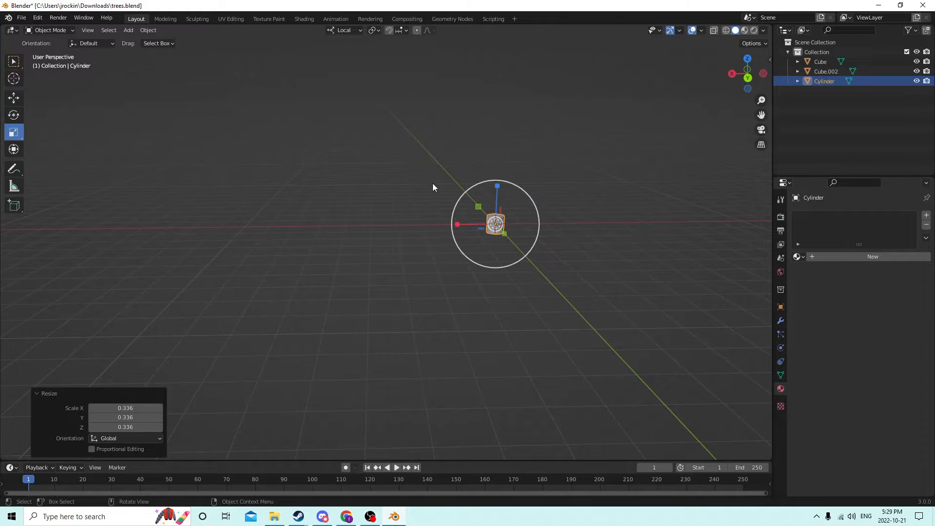
key("s")
left_click(510, 104)
middle_click_drag(510, 103, 498, 116)
key("s")
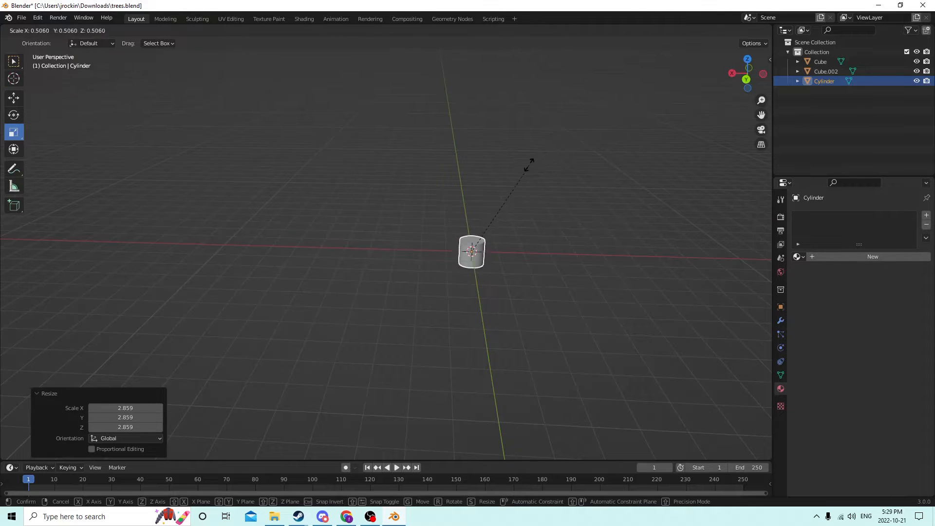
left_click(515, 174)
middle_click_drag(515, 174, 536, 153)
Stretch the cylinder about 2.65 times along its local Z axis, and scale it down uniformly.
left_click_drag(517, 151, 520, 95)
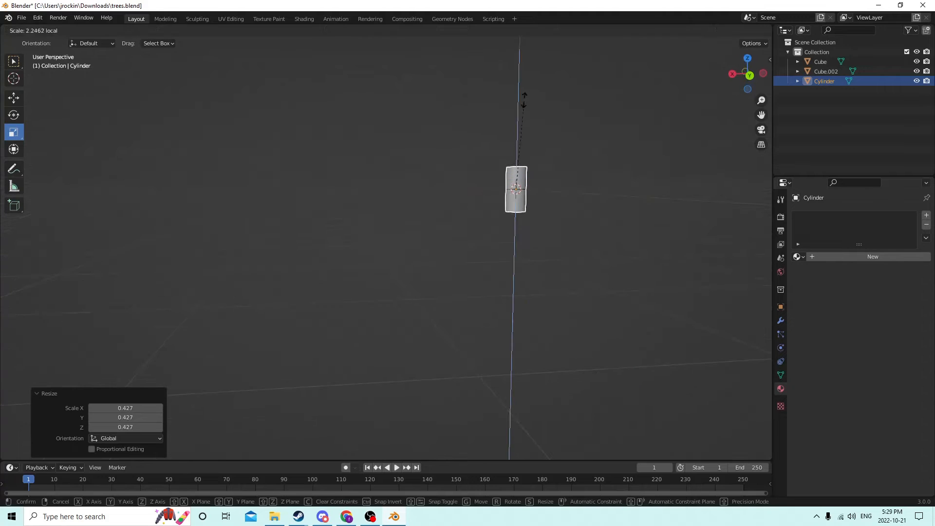
middle_click_drag(520, 94, 428, 172)
scroll(443, 160, "up", 1)
scroll(438, 165, "down", 2)
scroll(427, 171, "up", 3)
middle_click_drag(533, 186, 520, 159)
key("s")
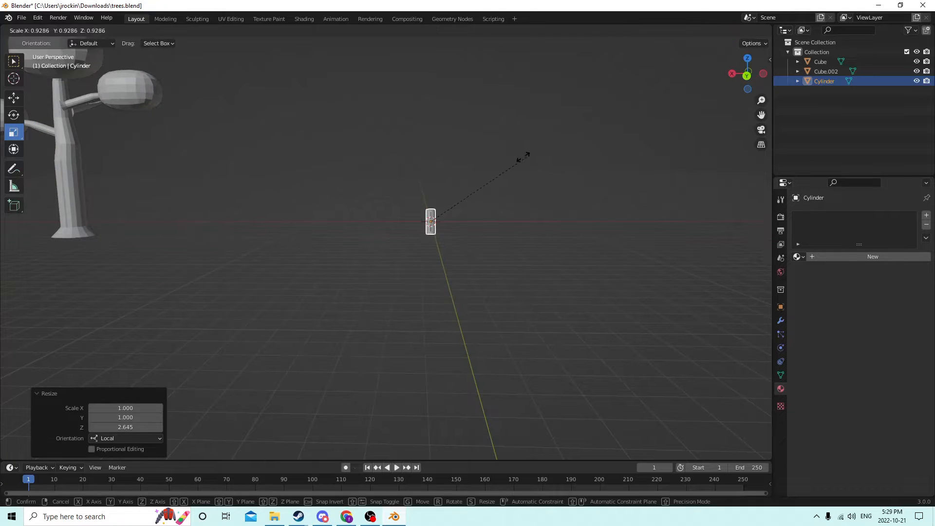
left_click(485, 169)
Form a tall thin pole by stretching the cylinder about 3.19 and 1.70 times along Z with uniform rescaling after each stretch, and deselect it.
left_click_drag(430, 180, 432, 86)
key("s")
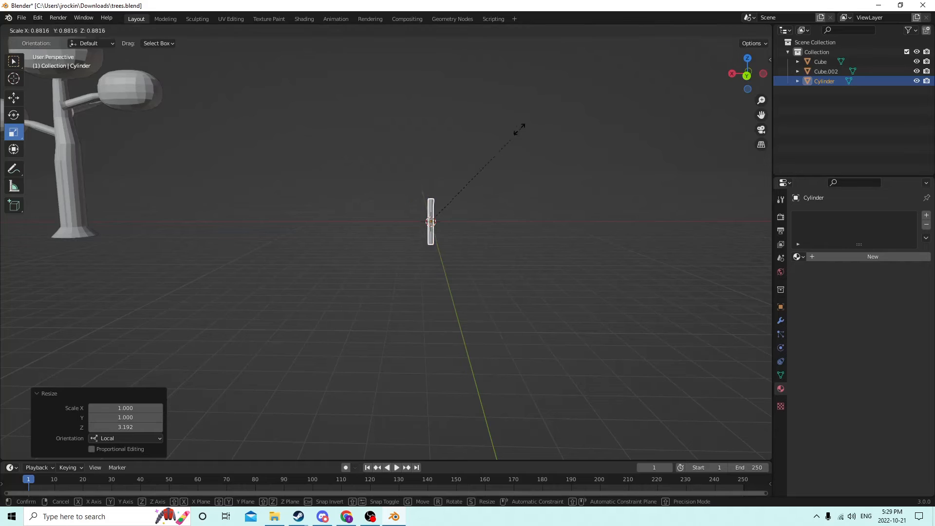
left_click(480, 146)
left_click_drag(430, 184, 433, 159)
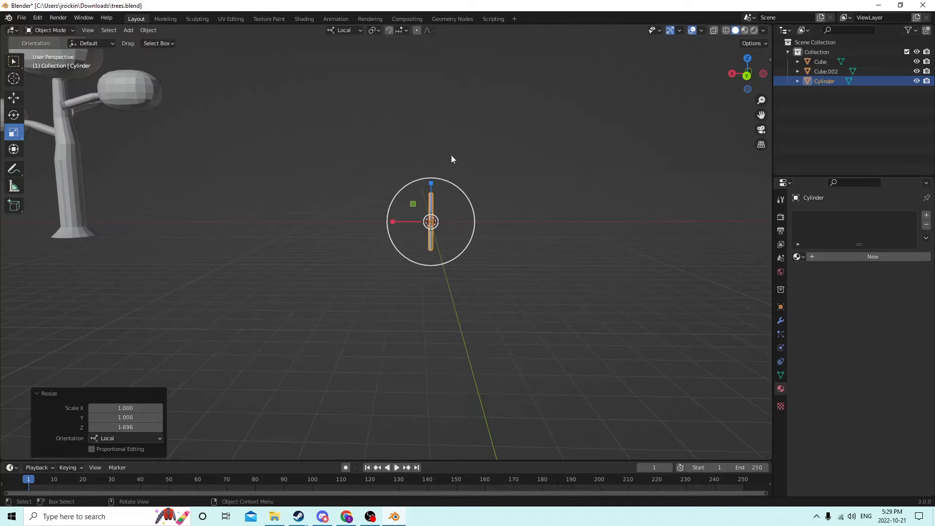
key("s")
left_click(526, 173)
middle_click_drag(523, 174, 586, 216)
key("Tab")
key("Tab")
left_click(529, 261)
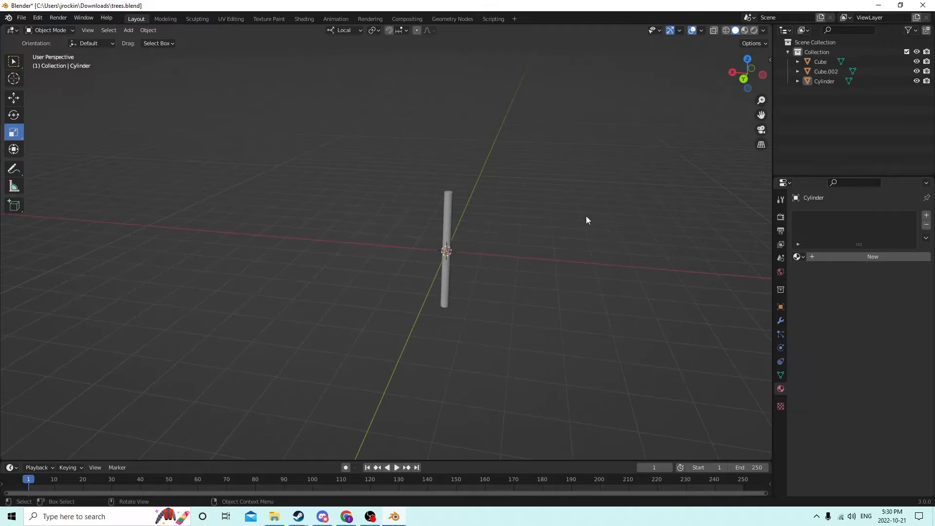
Add a 0.02 m cube mesh at the world origin, around the pole.
key("shift+a")
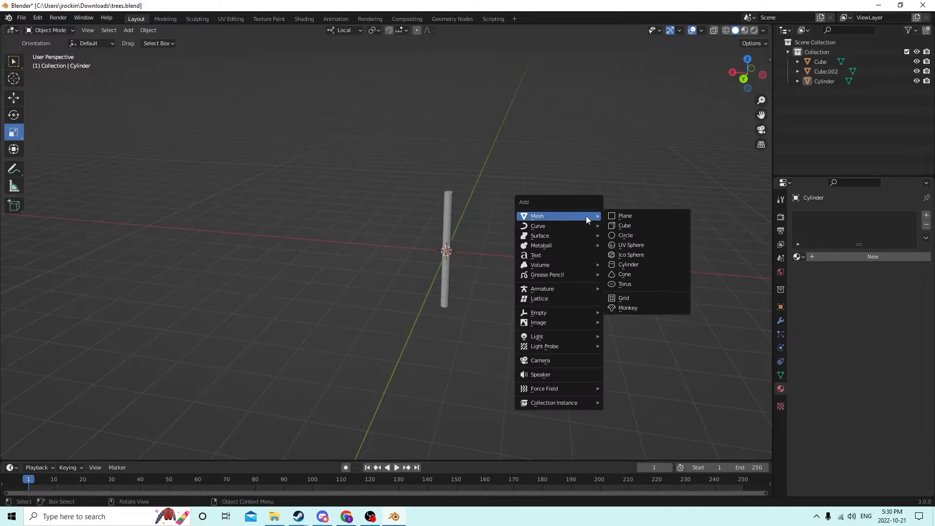
left_click(627, 227)
middle_click_drag(626, 228, 485, 220)
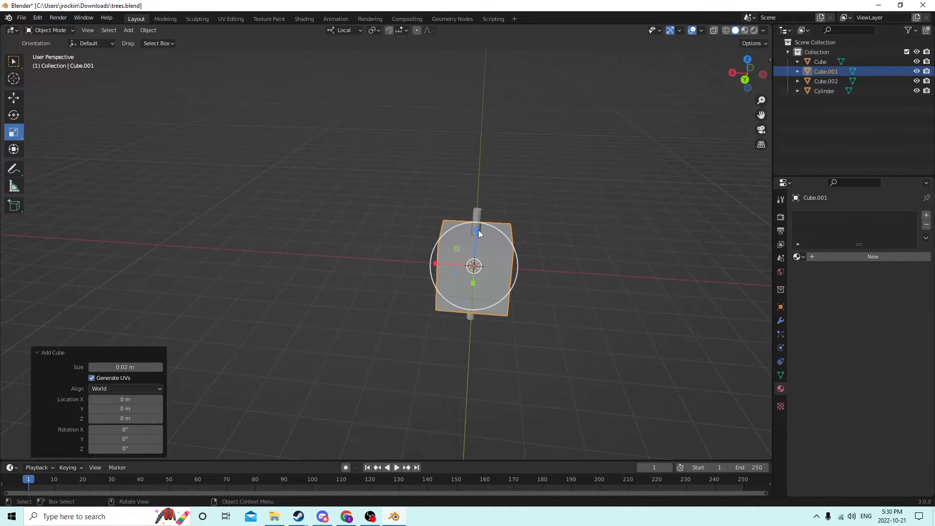
Bevel all edges of the cube in Edit Mode with a width of about 0.0068 m and 4 segments, and return to Object Mode.
key("Tab")
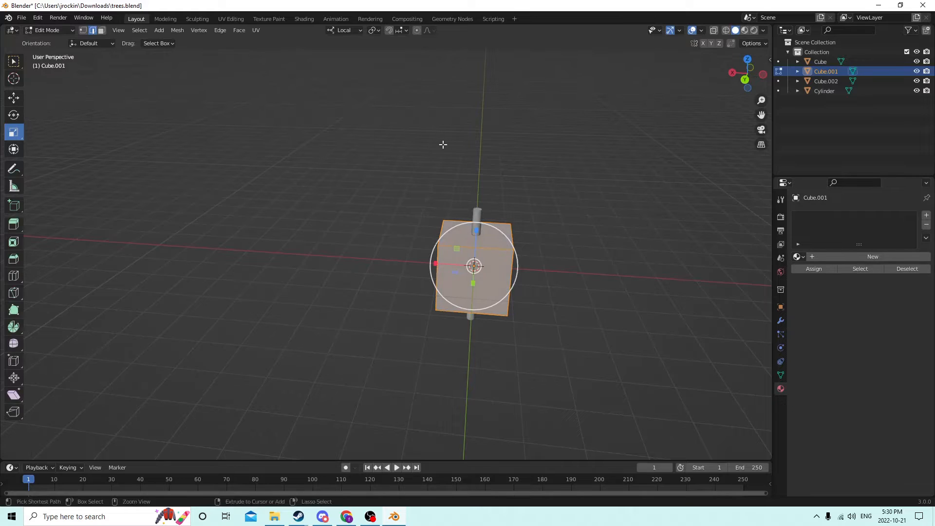
key("ctrl+b")
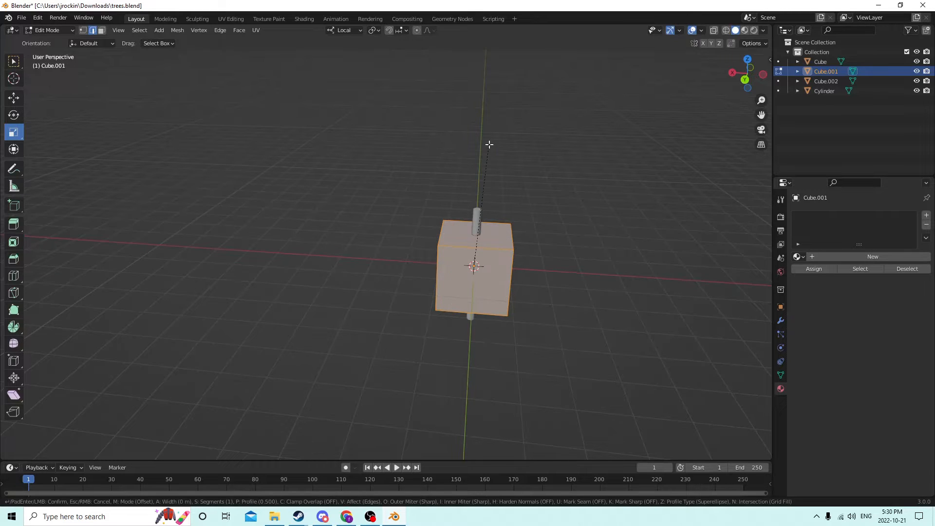
left_click(523, 127)
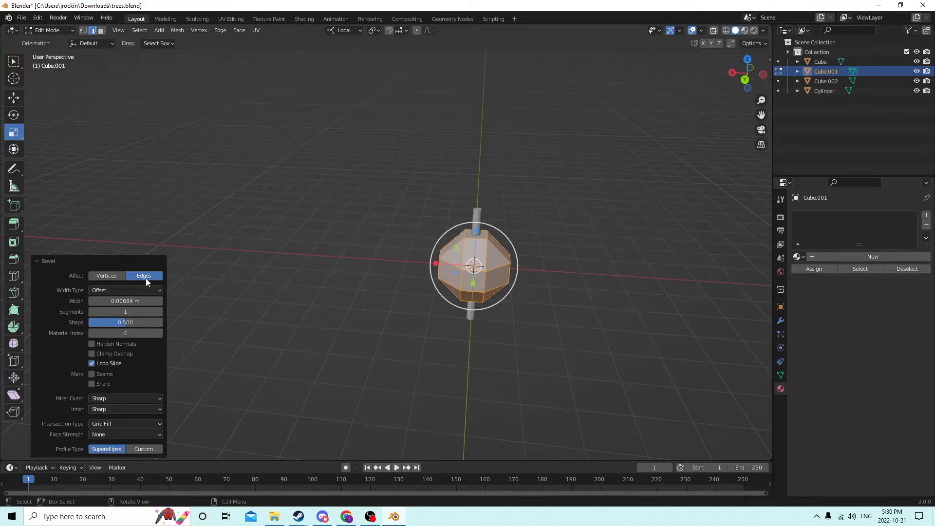
left_click(160, 312)
left_click(159, 311)
left_click(159, 312)
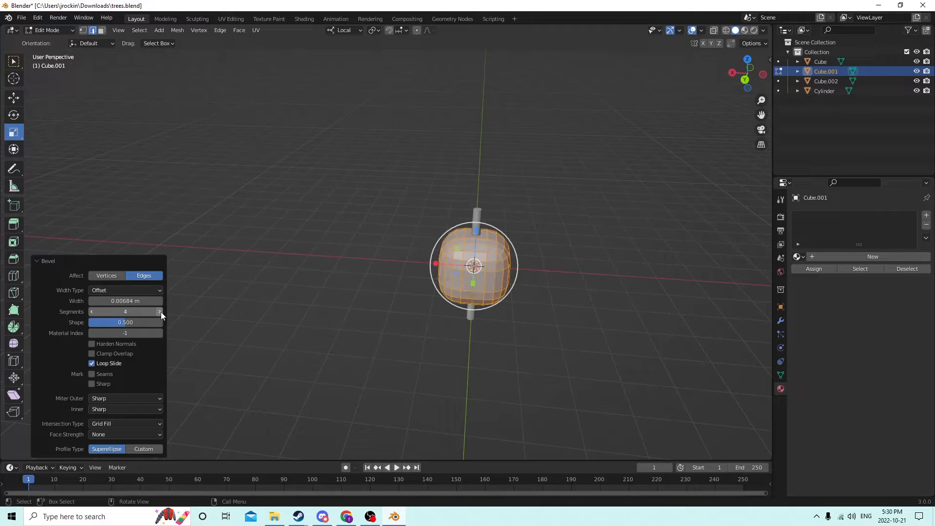
middle_click_drag(312, 220, 334, 192)
key("Tab")
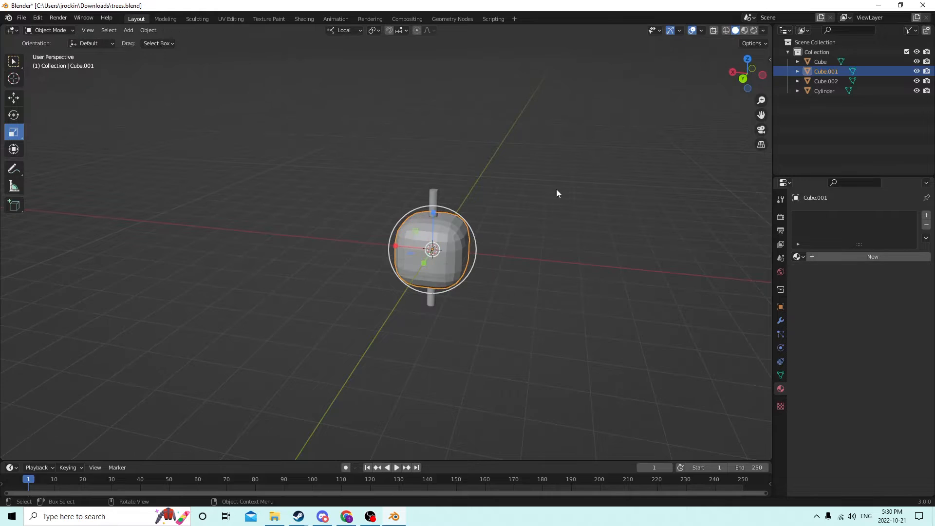
Undo the cube's bevel and bevel all its edges again with a wider offset of about 0.0082 m and 4 segments.
middle_click_drag(557, 192, 567, 196)
left_click(38, 17)
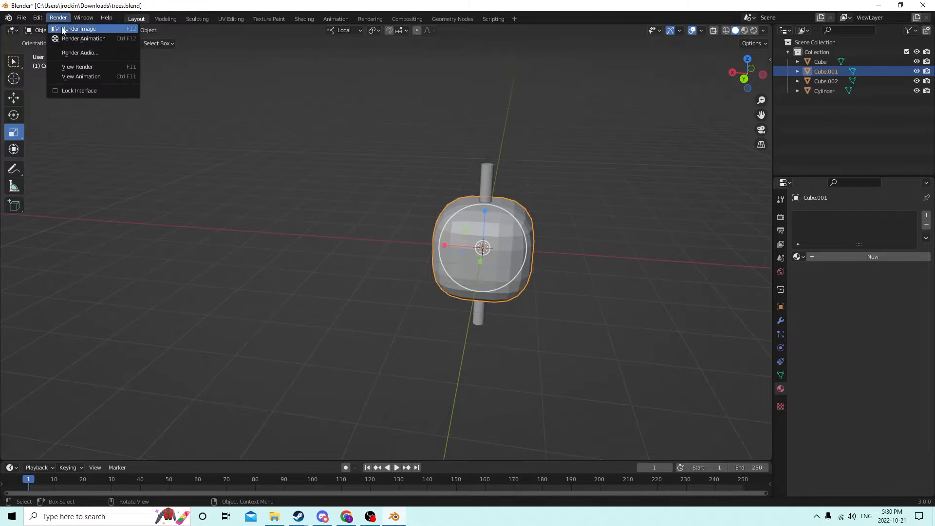
left_click(37, 17)
left_click(49, 28)
left_click(37, 18)
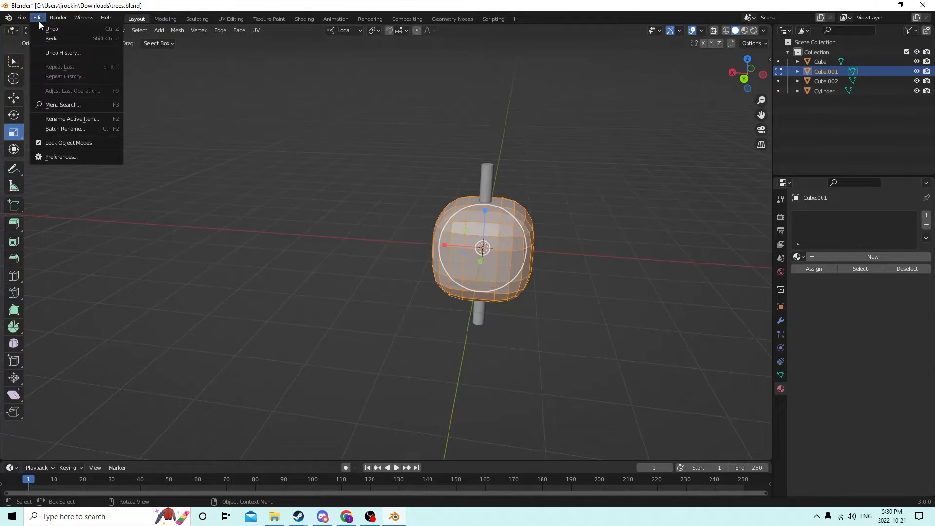
left_click(52, 29)
key("ctrl+b")
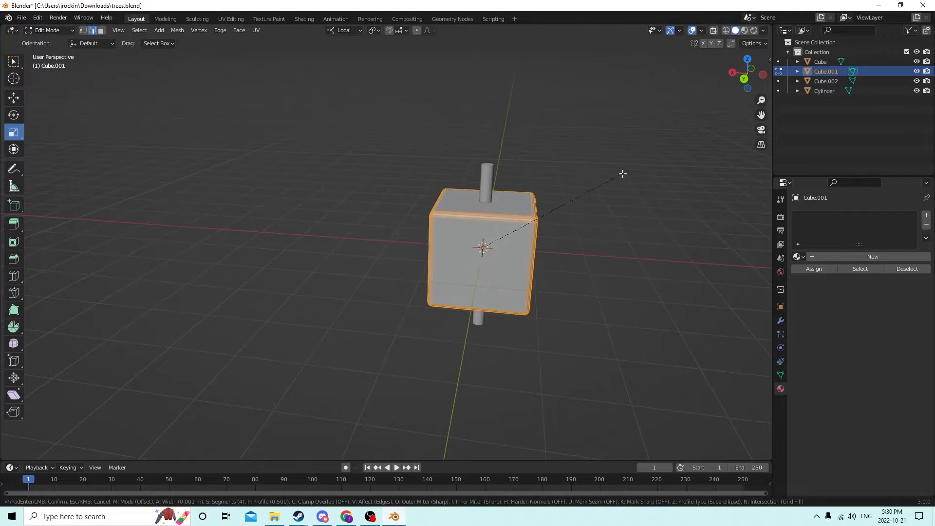
left_click(654, 159)
middle_click_drag(632, 156, 611, 163)
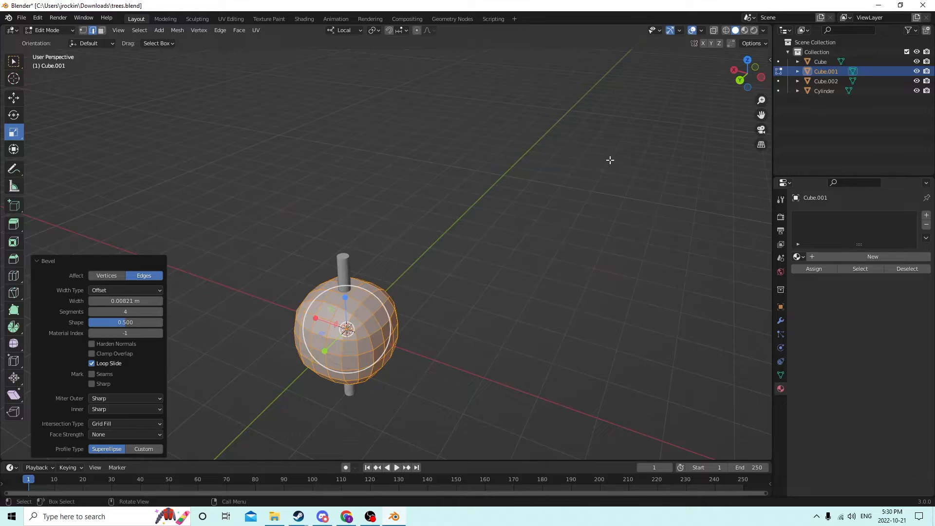
middle_click_drag(609, 156, 641, 140)
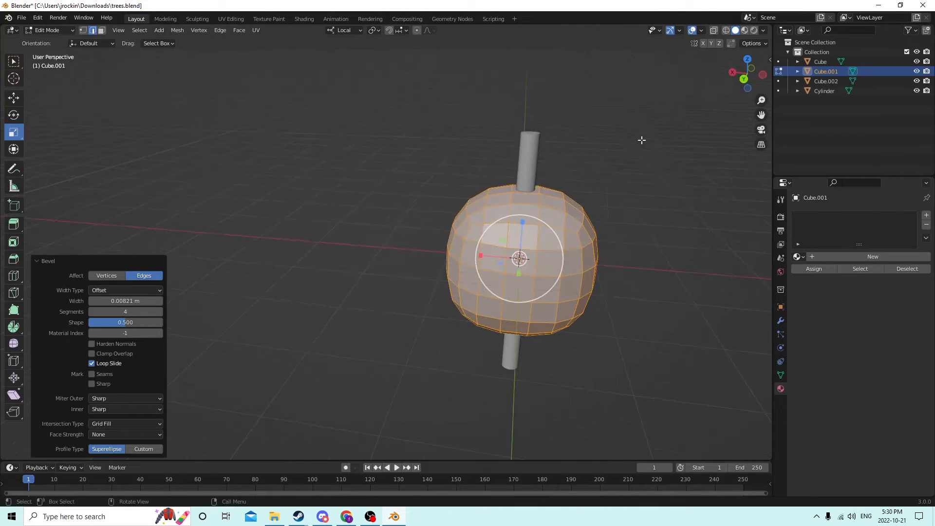
Return to Object Mode and flatten the rounded cube along its local Z to a scale of about 0.266.
left_click(13, 98)
scroll(381, 137, "down", 3)
middle_click_drag(381, 137, 520, 163)
scroll(517, 160, "down", 3)
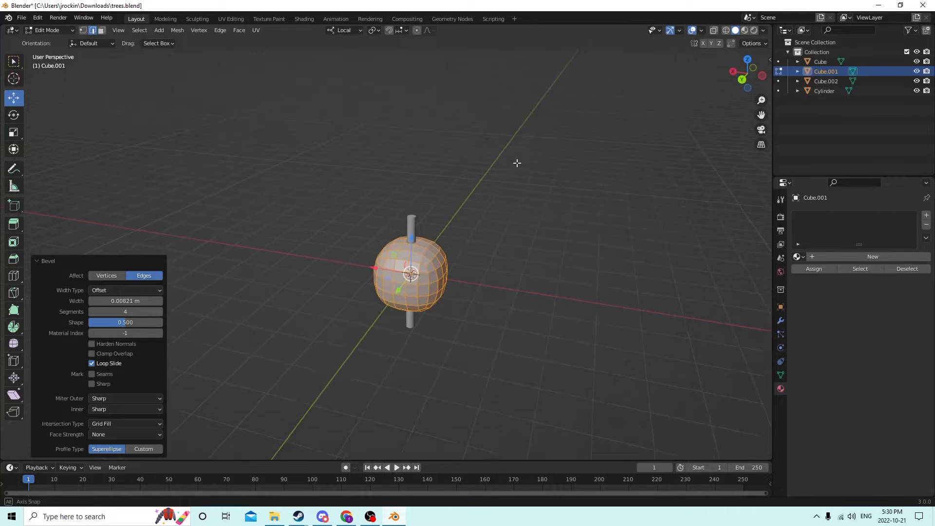
left_click(13, 132)
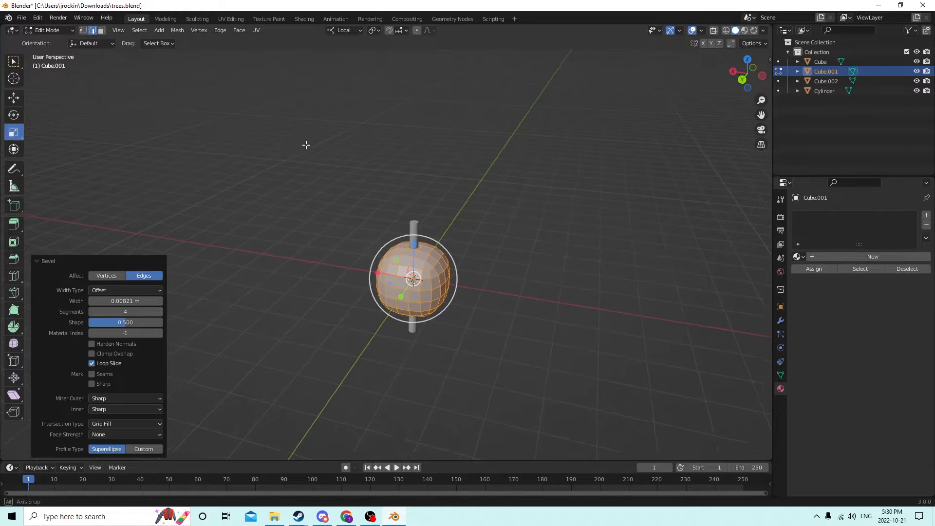
middle_click_drag(307, 144, 349, 146)
key("Tab")
left_click_drag(444, 224, 445, 243)
middle_click_drag(445, 243, 646, 323)
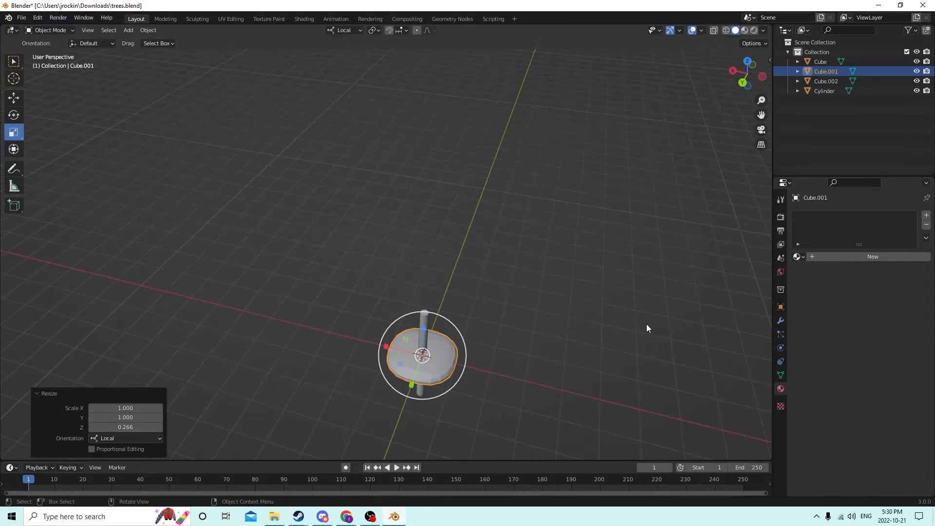
Shrink the flattened cube uniformly to about 0.263 and stretch it about 1.75 times along its local Z.
key("s")
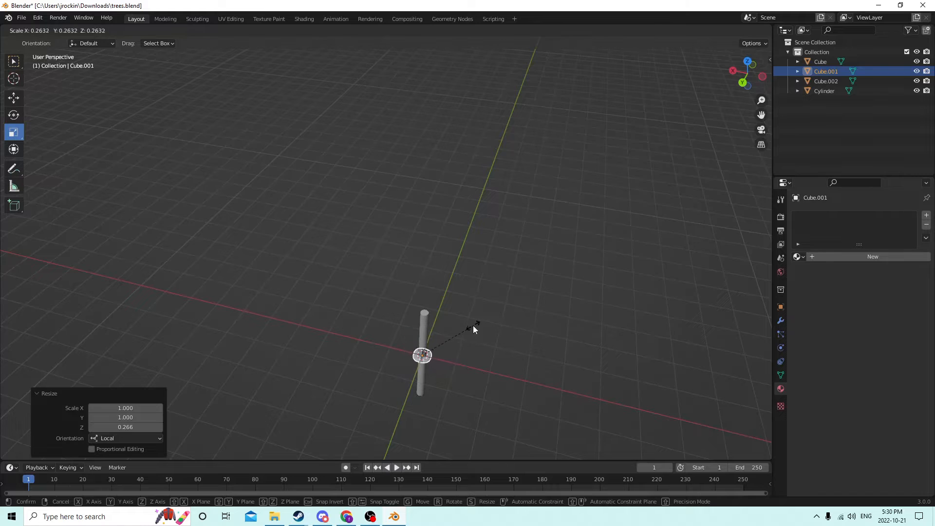
left_click(472, 325)
middle_click_drag(472, 325, 438, 211)
left_click_drag(397, 135, 396, 103)
middle_click_drag(397, 103, 437, 152)
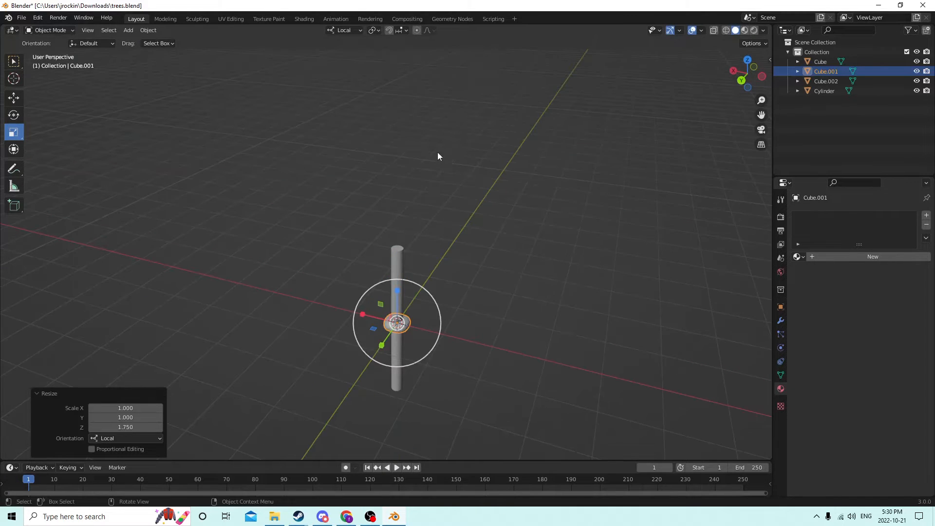
Move the small rounded cube up about 0.0174 m along Z onto the pole's upper end.
left_click(14, 98)
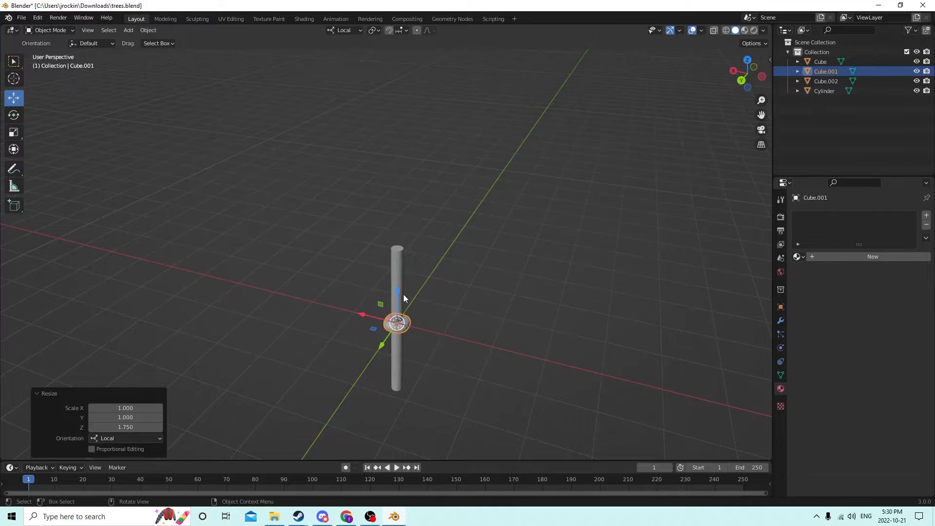
left_click_drag(400, 293, 398, 214)
middle_click_drag(397, 215, 378, 241)
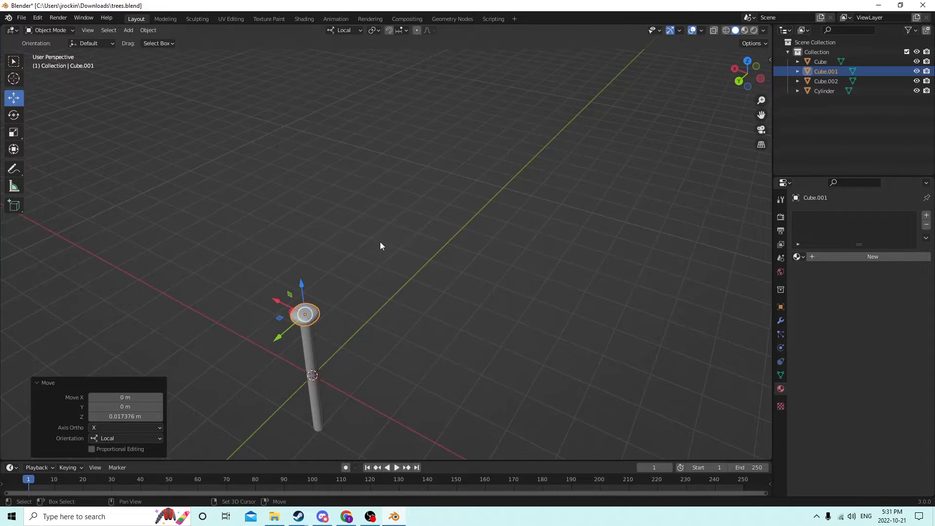
Duplicate the rounded cap in place and move the copy about -0.0058 m along Y.
key("shift+d")
right_click(448, 235)
middle_click_drag(449, 236, 428, 321)
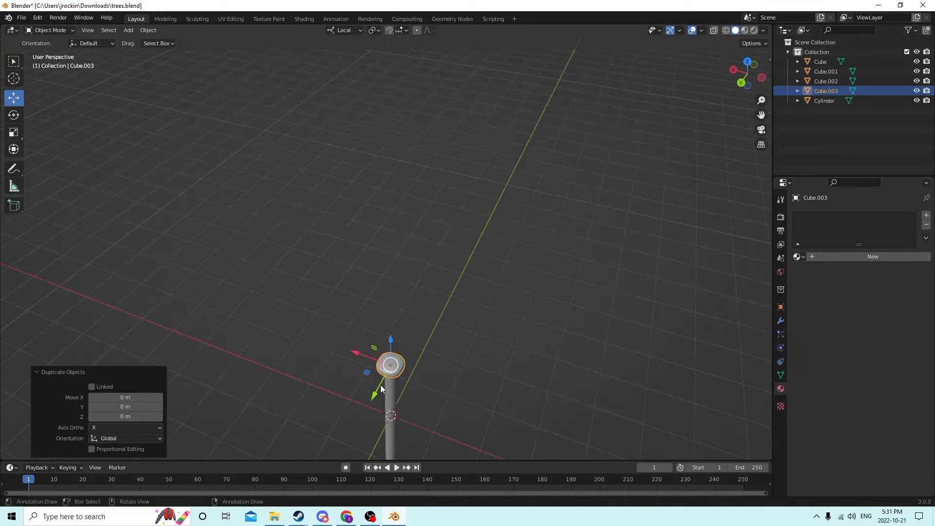
left_click_drag(381, 388, 383, 342)
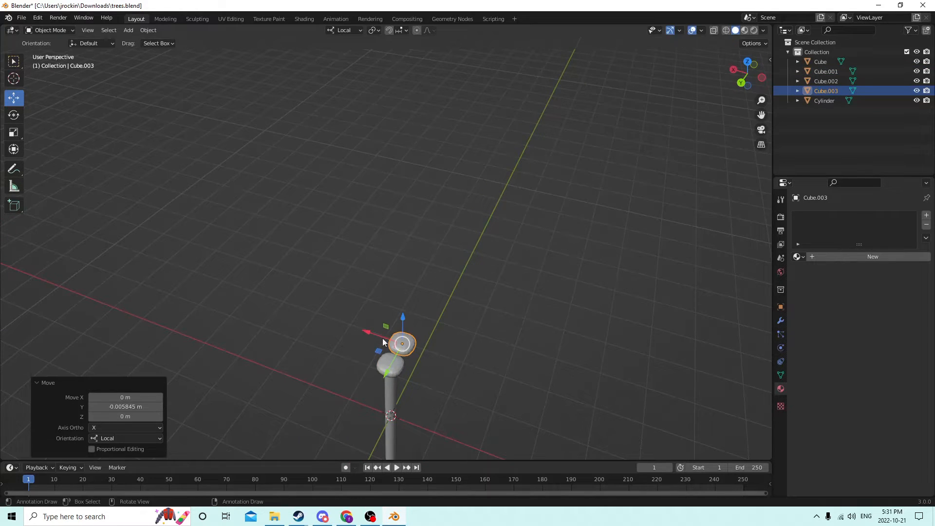
Shape the copy into a long flat blade by scaling Y about 2.77 and 1.16 times, X about 1.008 and Z about 0.541.
left_click(13, 131)
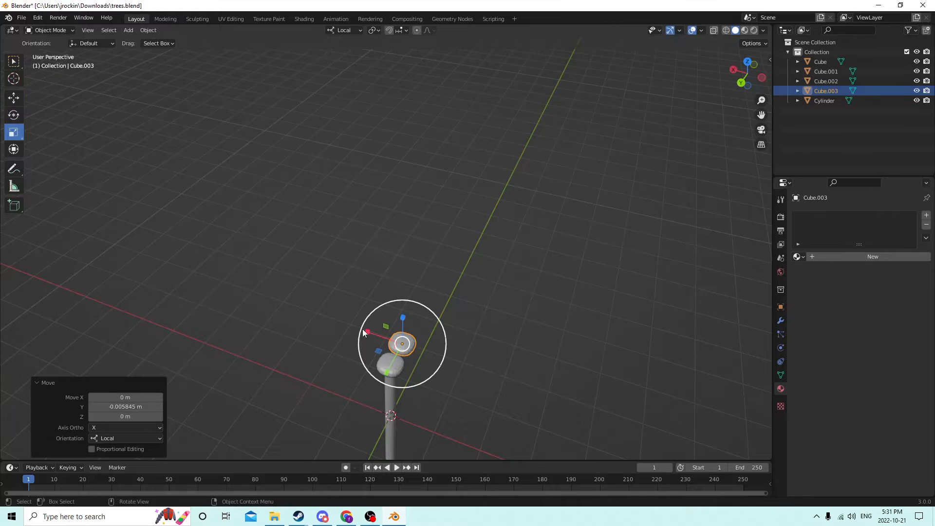
middle_click_drag(363, 333, 308, 381)
left_click_drag(327, 366, 273, 408)
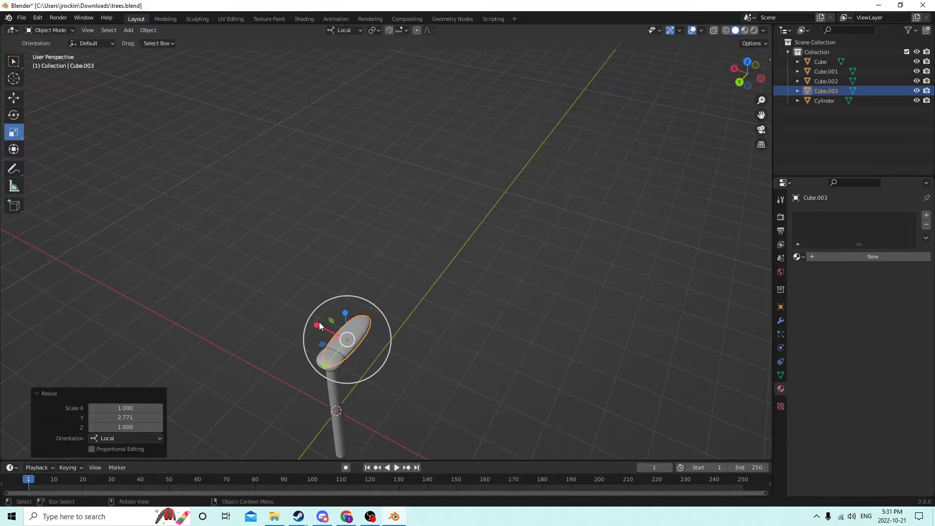
left_click_drag(314, 324, 314, 319)
middle_click_drag(315, 320, 322, 347)
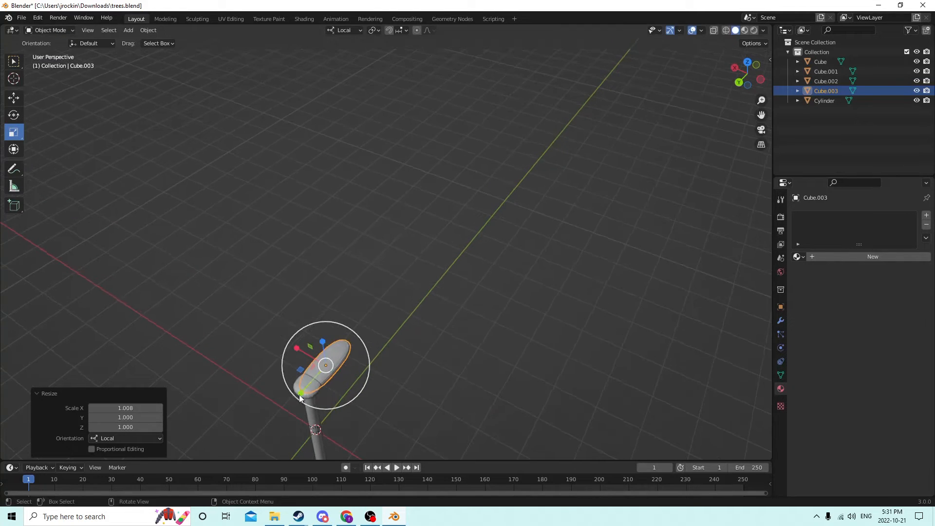
left_click_drag(299, 394, 294, 399)
middle_click_drag(294, 398, 193, 148)
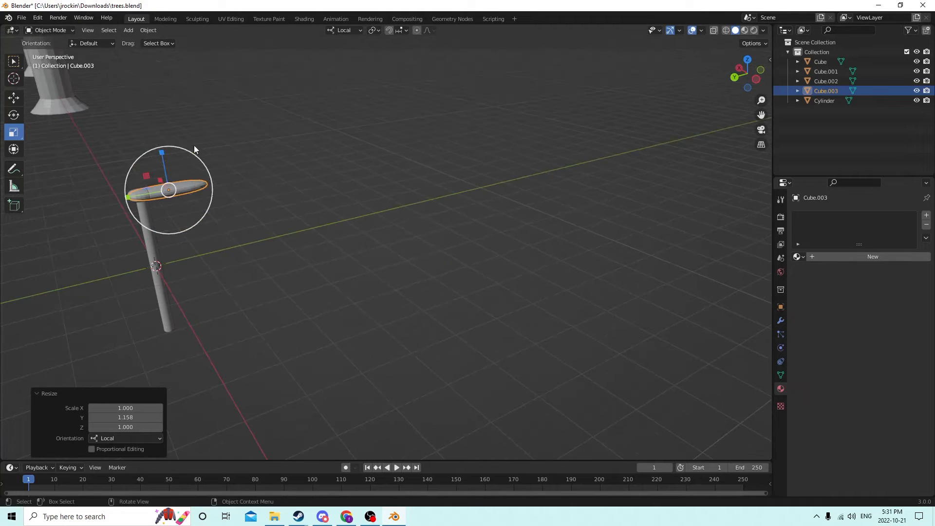
left_click_drag(163, 158, 164, 171)
middle_click_drag(165, 172, 238, 217)
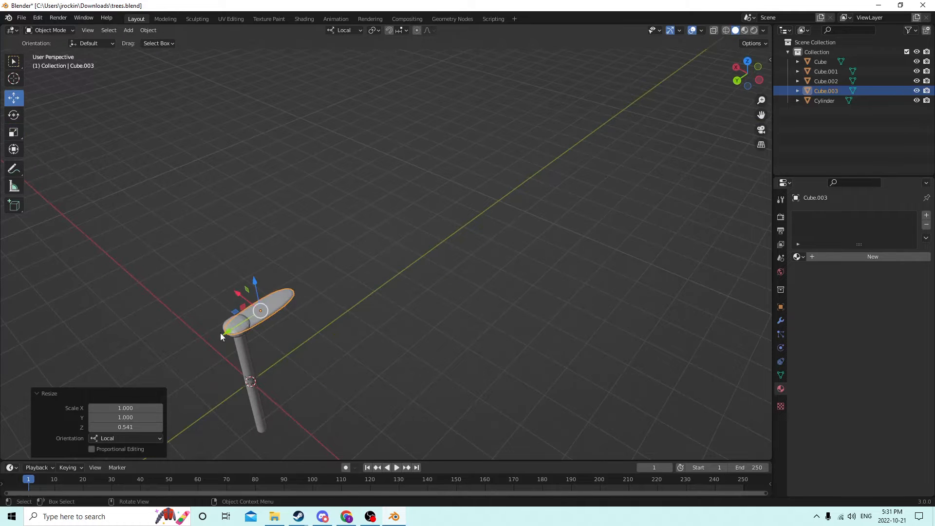
Move the blade about -0.0049 m along Y and nudge it back about 0.0007 m so its inner tip meets the cap.
left_click_drag(220, 332, 244, 318)
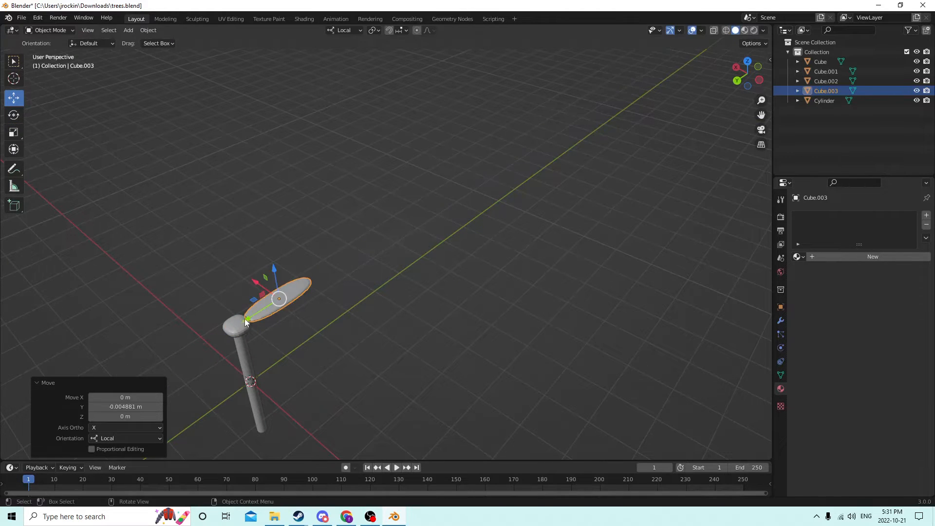
middle_click_drag(244, 318, 431, 291)
left_click(780, 306)
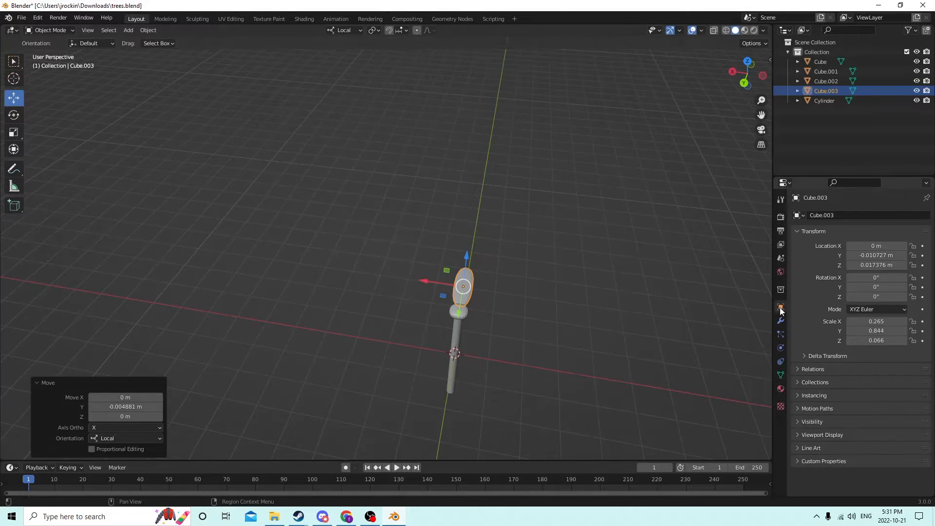
middle_click_drag(731, 302, 658, 292)
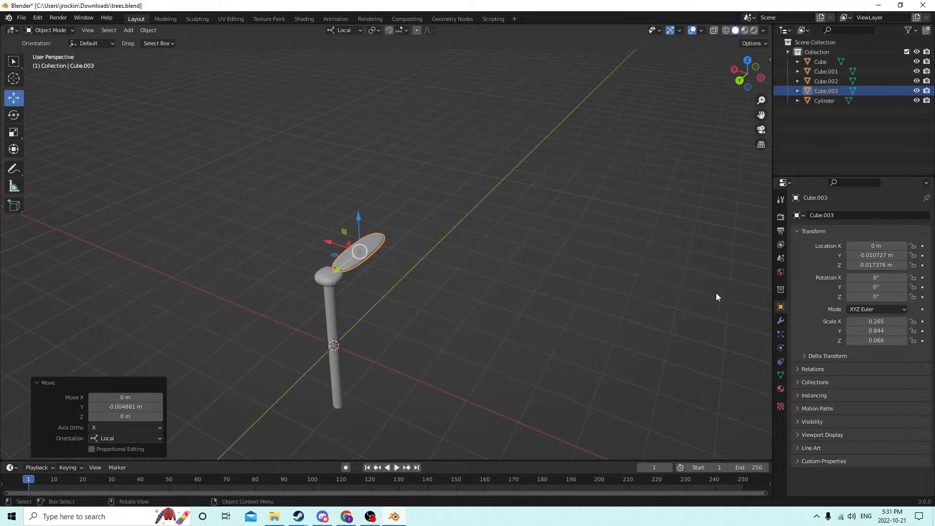
middle_click_drag(716, 294, 117, 274)
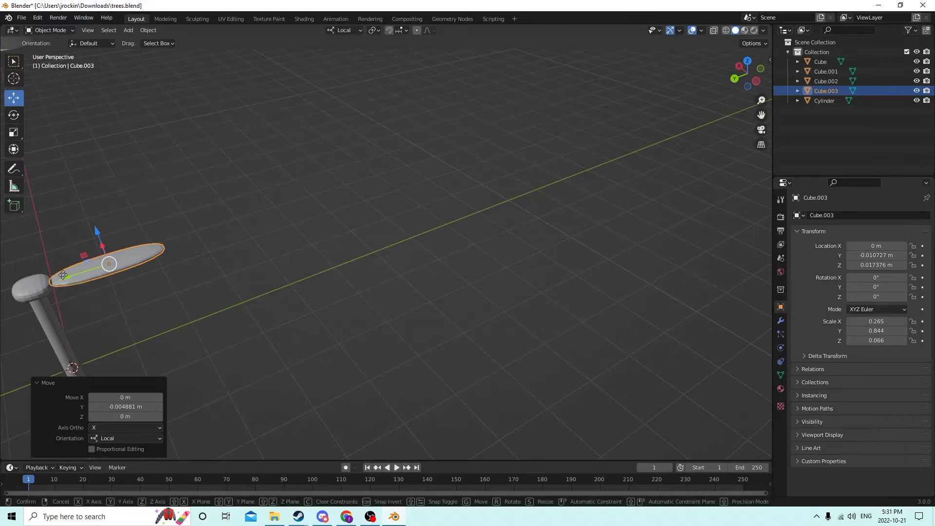
left_click_drag(66, 275, 60, 278)
middle_click_drag(107, 259, 438, 276)
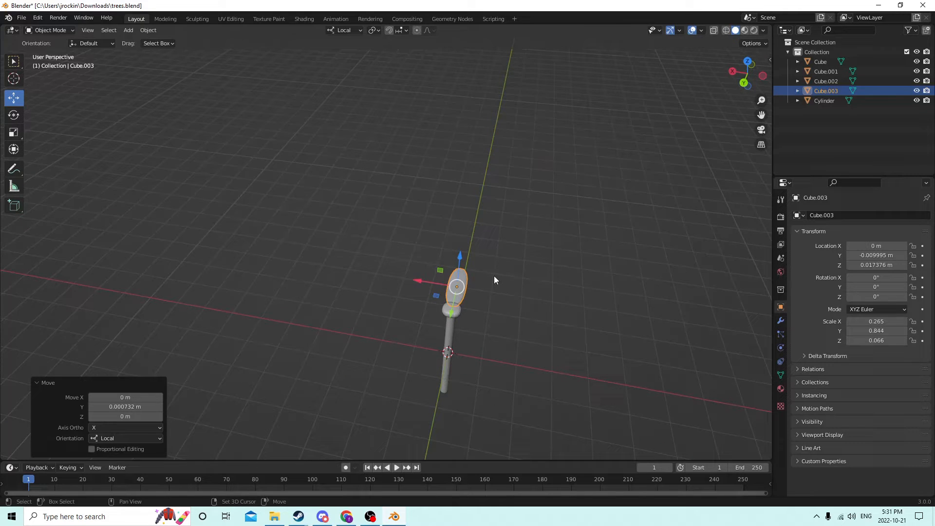
Duplicate the blade in place and set the copy's Y location to 0.009995 m, mirroring it across the cap.
key("shift+d")
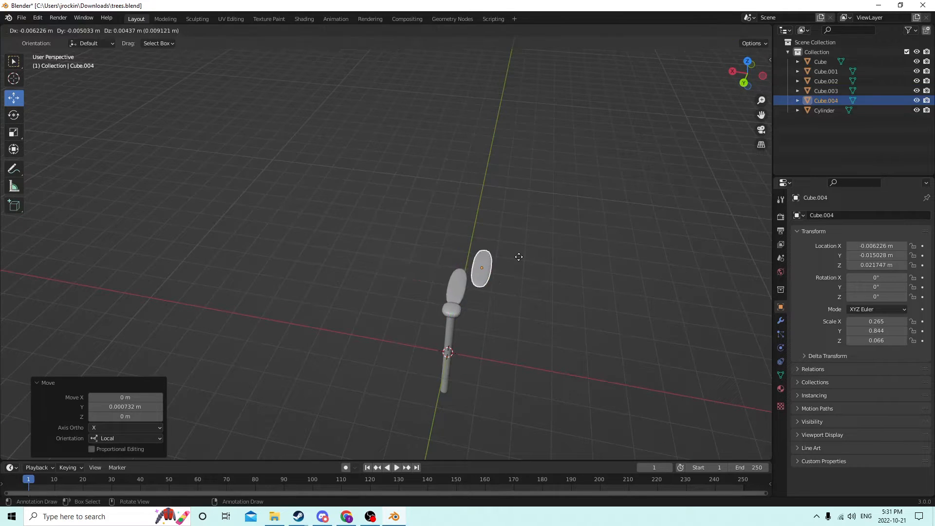
key("Escape")
middle_click_drag(519, 256, 474, 262)
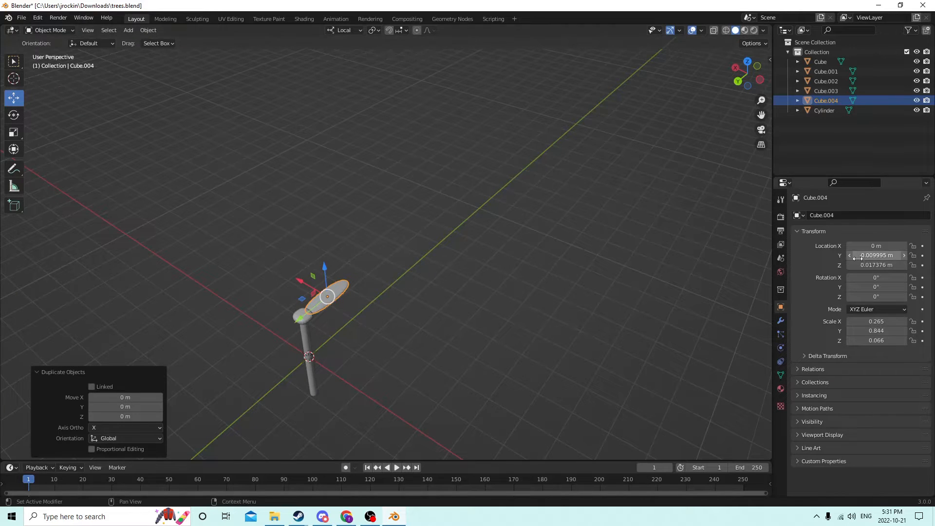
left_click_drag(300, 318, 259, 332)
right_click(259, 332)
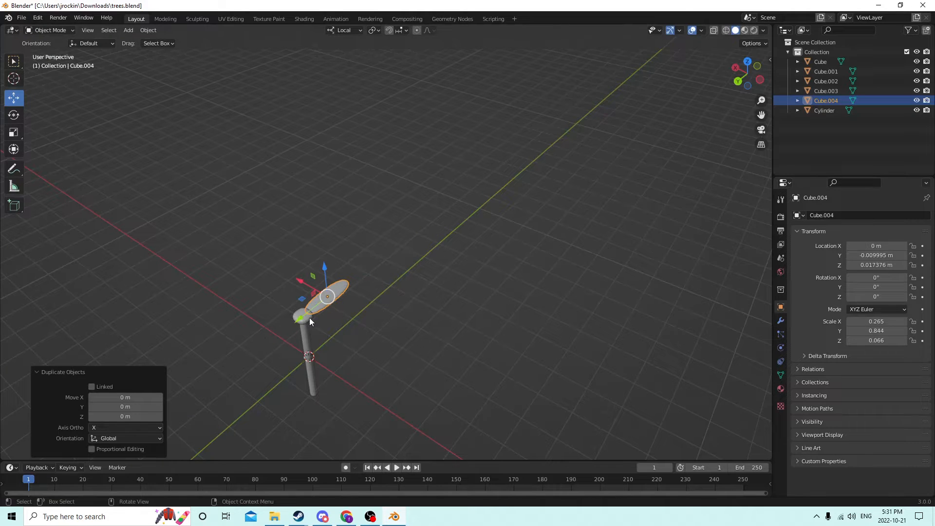
left_click(859, 256)
left_click(854, 256)
key("BackSpace")
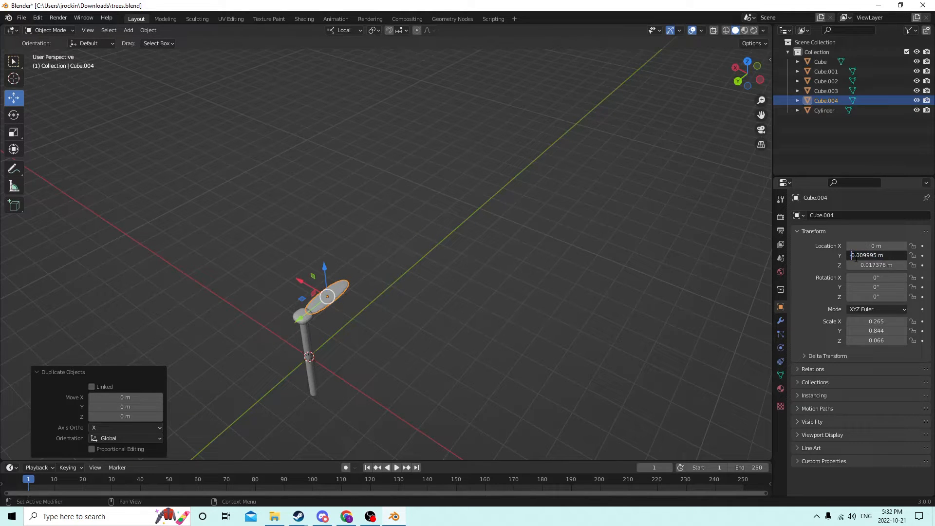
key("Return")
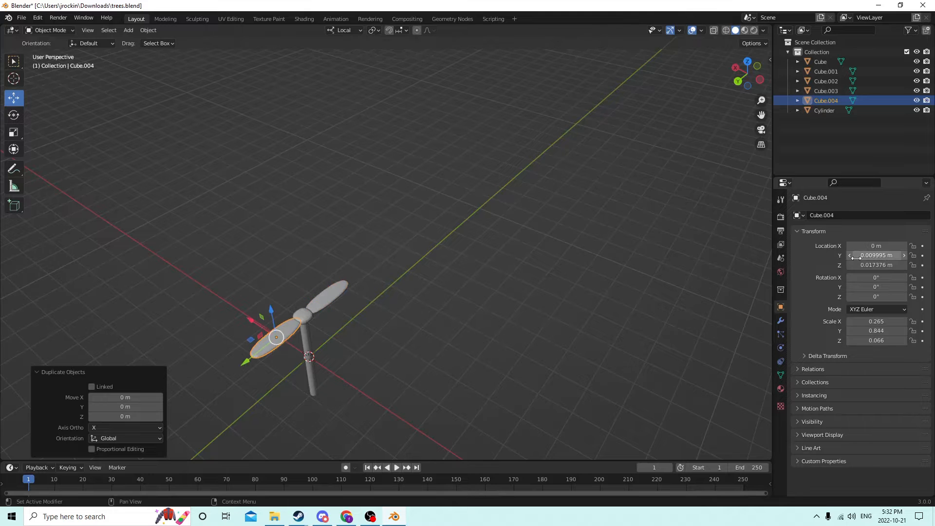
middle_click_drag(528, 242, 558, 250)
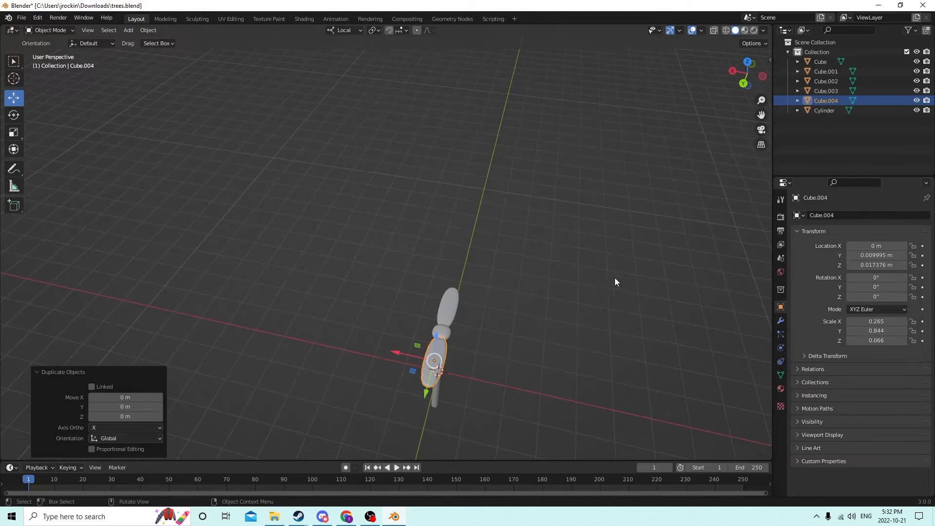
Select the original blade and set its Y location to 0 m, centring it on the cap.
middle_click_drag(614, 281, 579, 290)
left_click(475, 293)
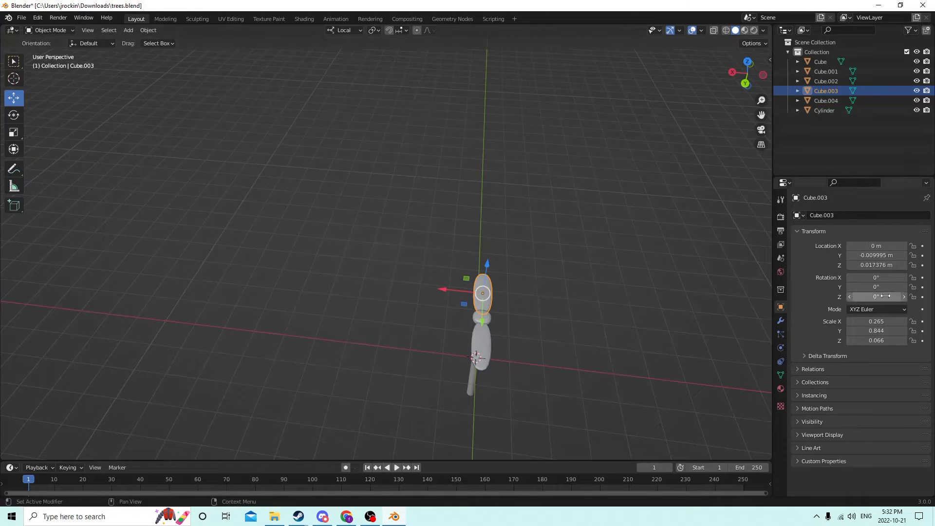
left_click(884, 255)
type("0")
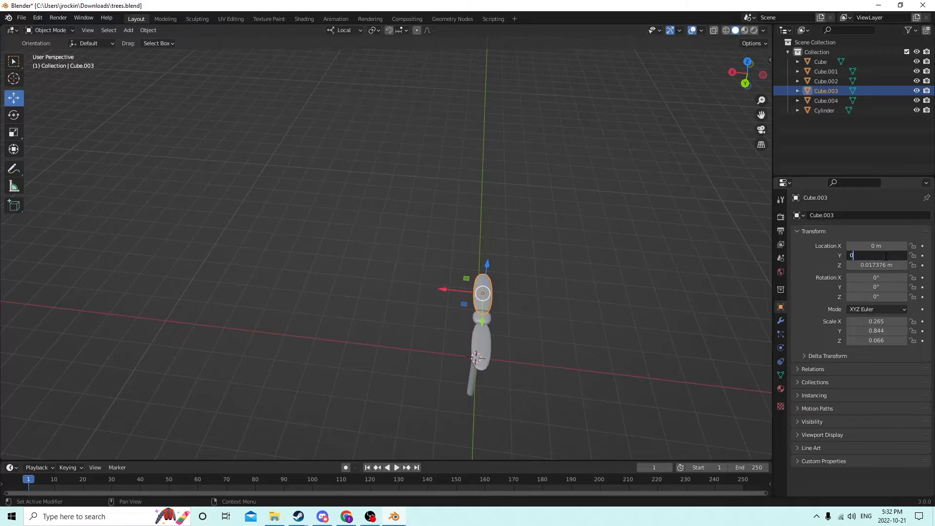
key("Return")
middle_click_drag(759, 255, 547, 199)
middle_click_drag(305, 93, 417, 184)
mouse_move(504, 249)
middle_mouse_down()
mouse_move(519, 241)
mouse_move(490, 255)
middle_mouse_up()
Try rotating the centred blade 90° about X and 90° about Y, resetting each rotation to 0°.
left_click(879, 277)
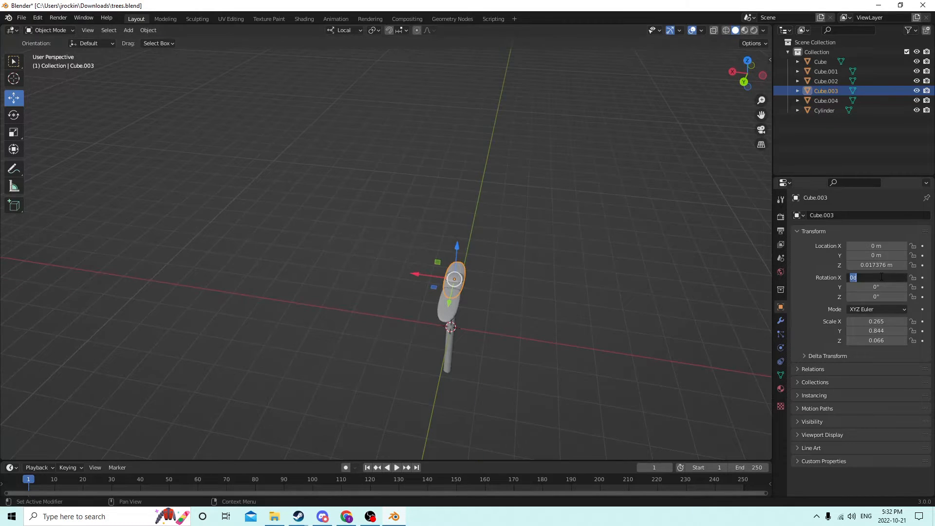
type("90")
key("Return")
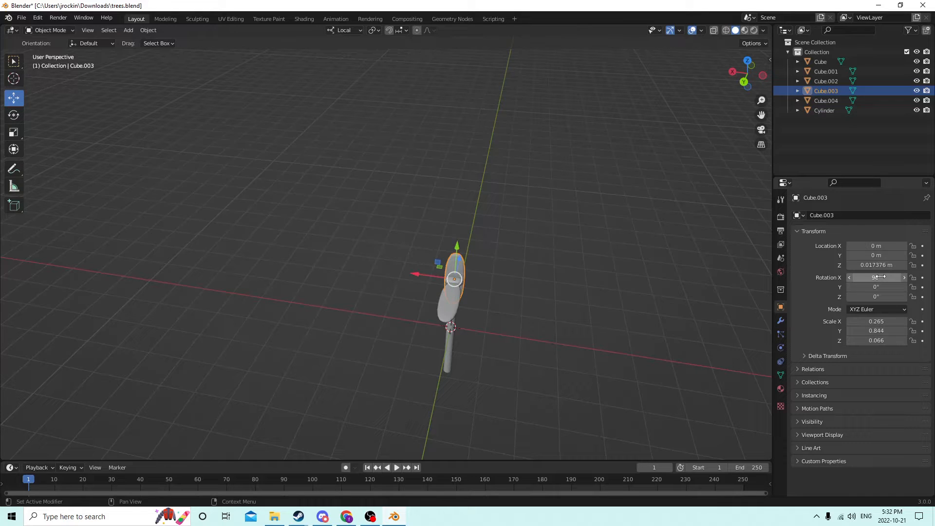
left_click(879, 277)
type("0")
key("Return")
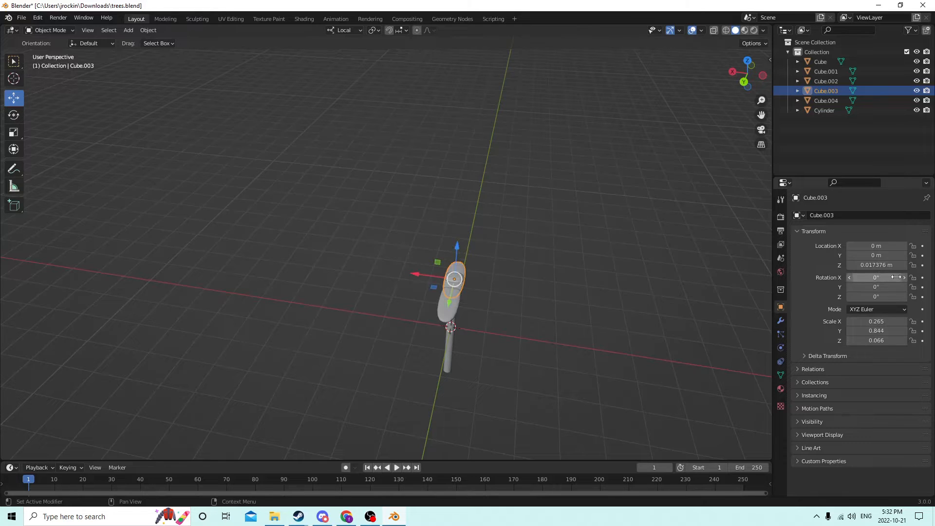
left_click(879, 287)
type("90")
key("Return")
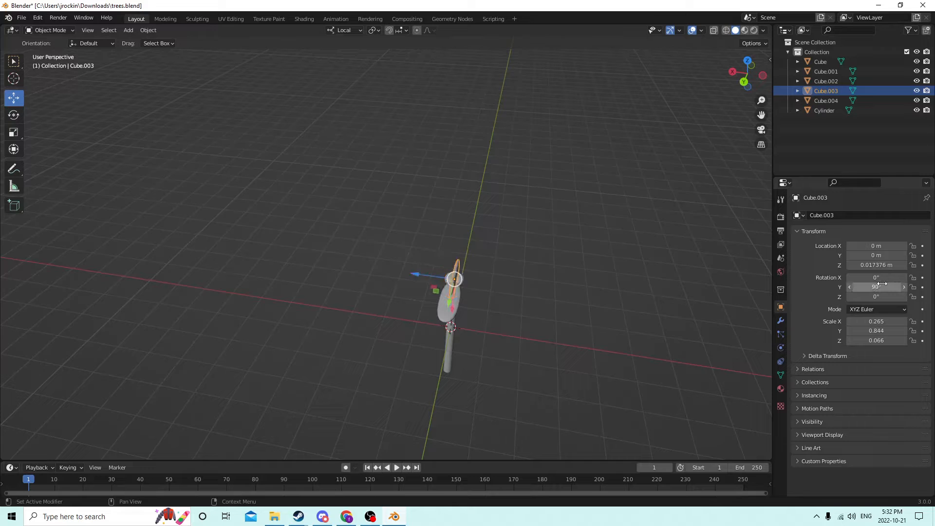
left_click(880, 287)
type("0")
key("Return")
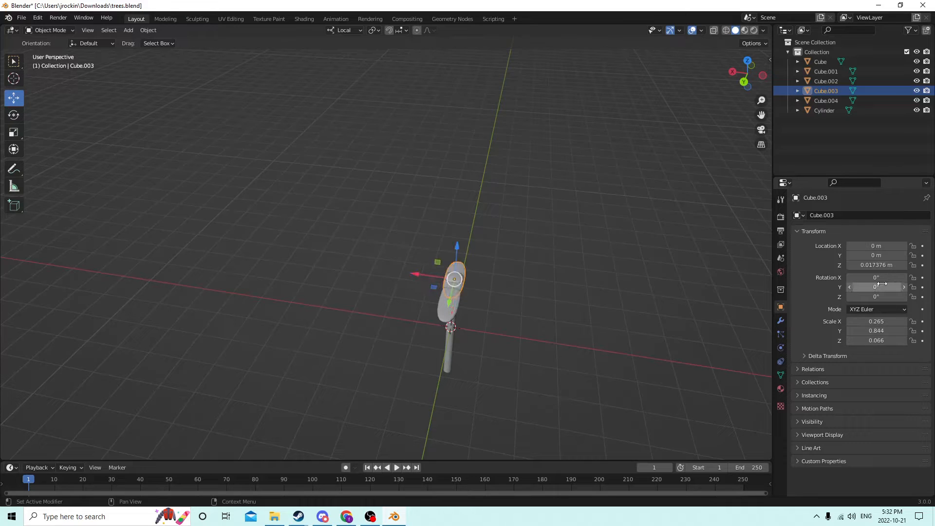
Set the centred blade's Z rotation to 90° and move it about 0.0094 m along its local Y, outward from the cap.
left_click(875, 296)
type("90")
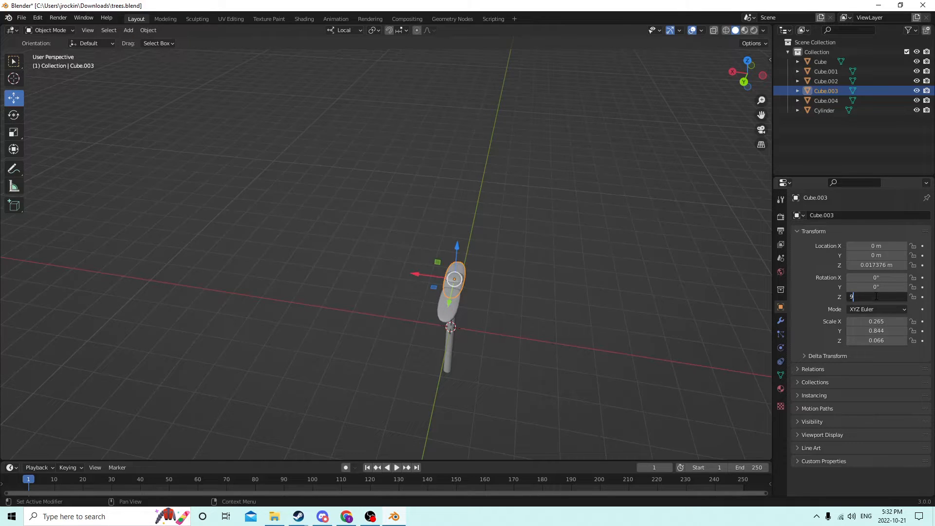
key("Return")
middle_click_drag(645, 236, 577, 295)
scroll(577, 295, "up", 4)
left_click_drag(555, 280, 634, 295)
mouse_move(633, 296)
middle_mouse_down()
mouse_move(601, 291)
mouse_move(623, 305)
middle_mouse_up()
scroll(607, 293, "down", 2)
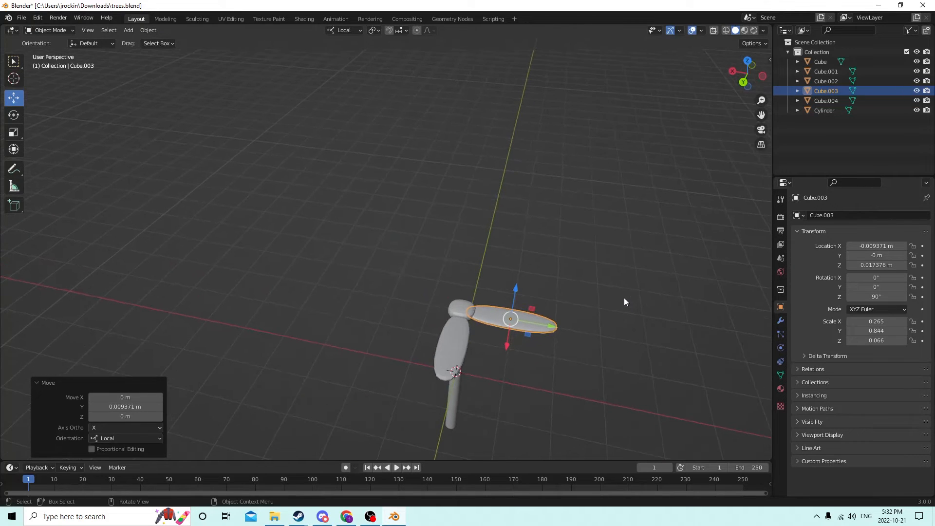
Duplicate the Z-rotated blade in place and set the copy's X location to 0.009371 m, mirroring it across the cap.
key("shift+d")
key("Escape")
middle_click_drag(679, 278, 741, 297)
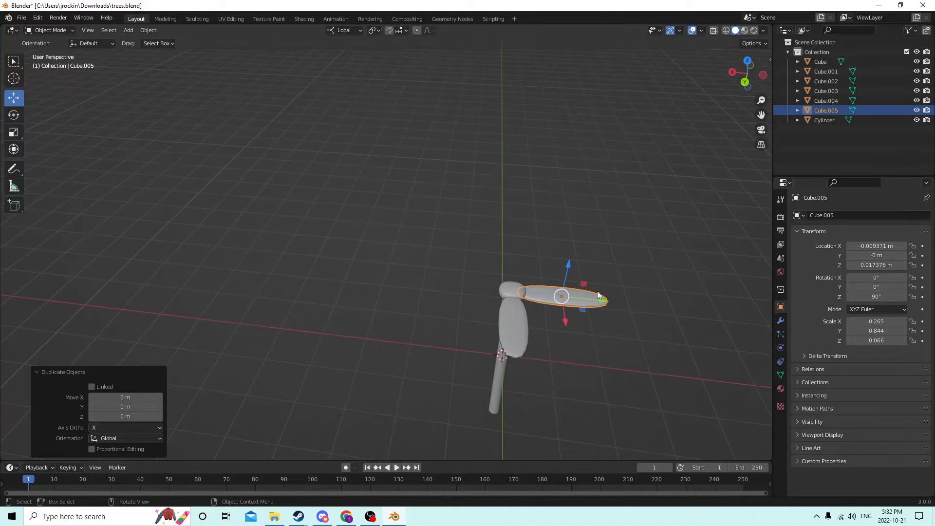
left_click_drag(602, 300, 637, 306)
right_click(636, 307)
left_click(855, 245)
left_click(851, 246)
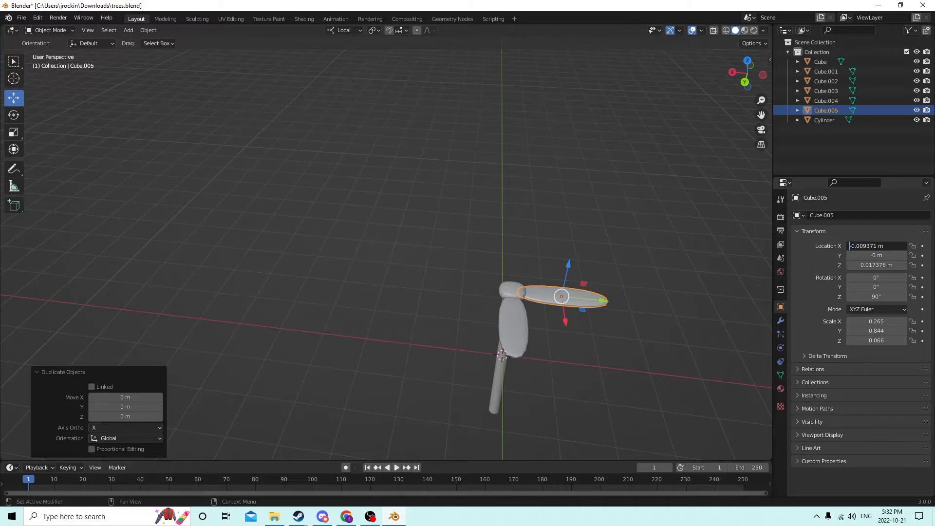
key("Return")
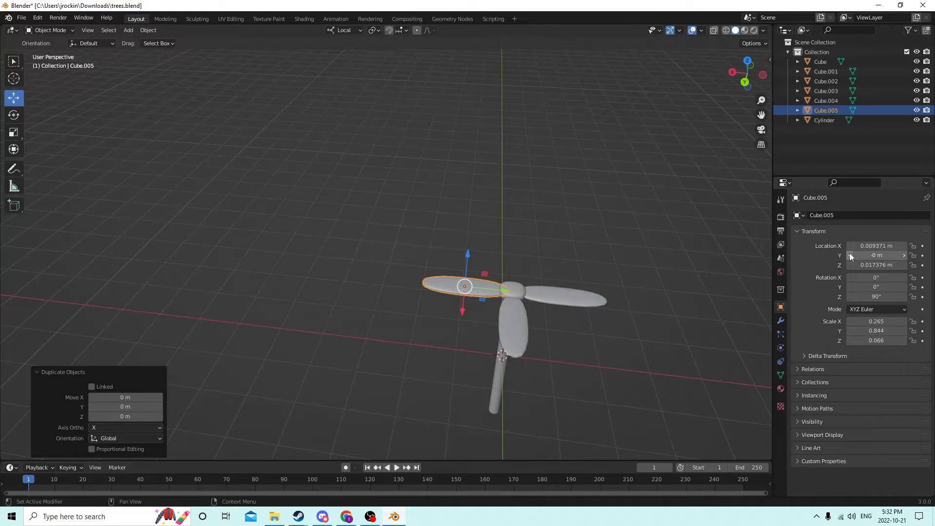
Duplicate the blade on the +Y side in place and set the copy's Y location to -0.009995 m.
middle_click_drag(679, 238, 620, 246)
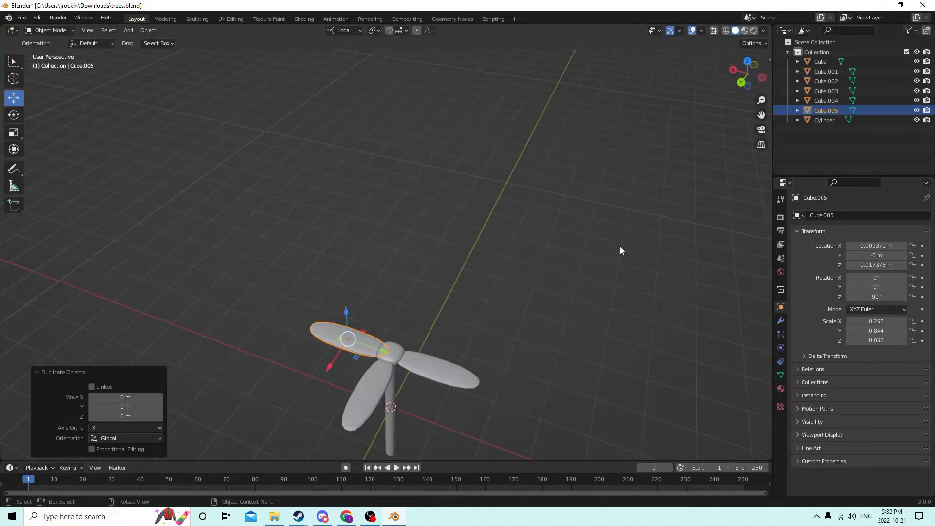
left_click(364, 389)
middle_click_drag(366, 361, 361, 348)
key("shift+d")
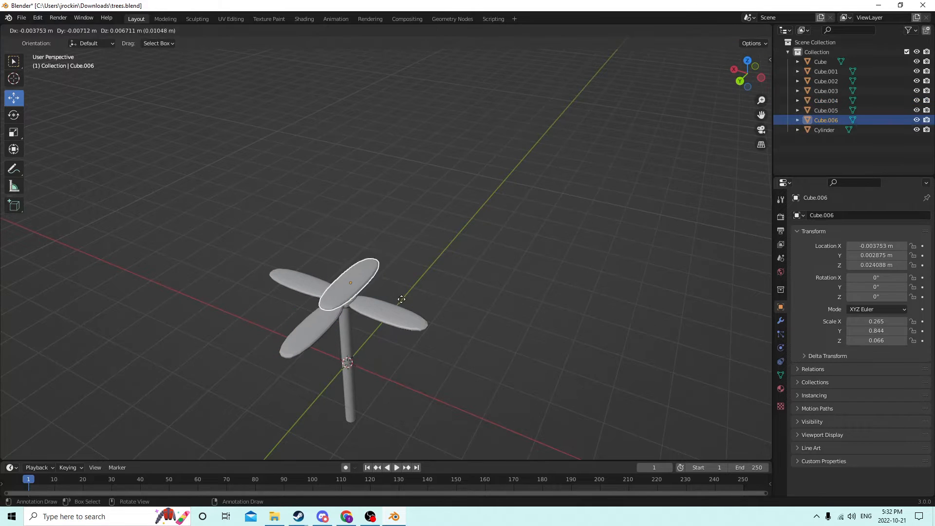
right_click(412, 298)
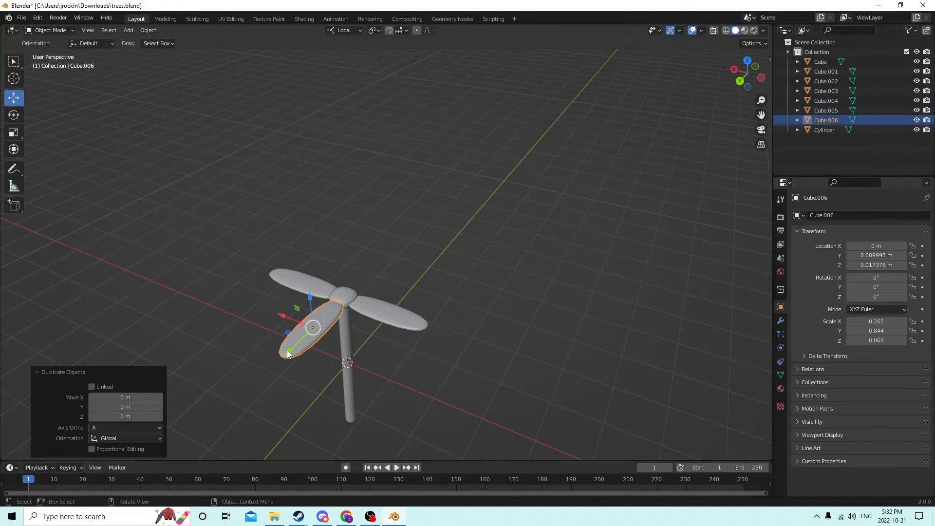
left_click(852, 255)
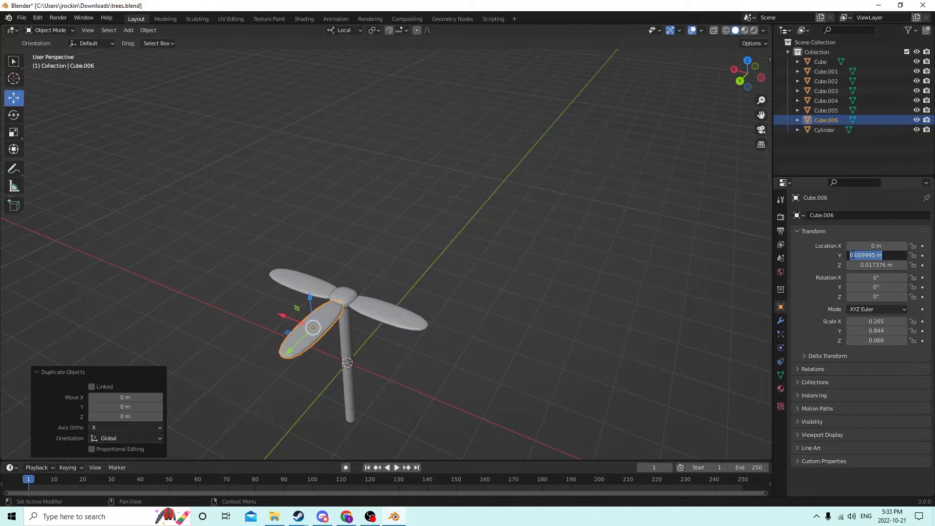
left_click(850, 255)
type("-")
key("Return")
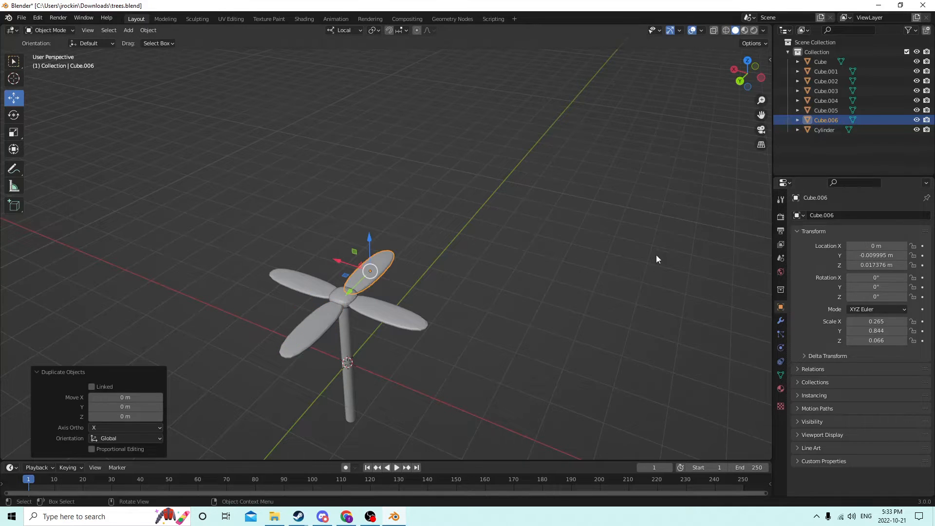
Duplicate the blade on the -X side and move the copy about 0.0028 m along its local X, toward -Y.
scroll(621, 244, "up", 6)
middle_click_drag(624, 243, 586, 258)
scroll(599, 237, "down", 6)
left_click(596, 260)
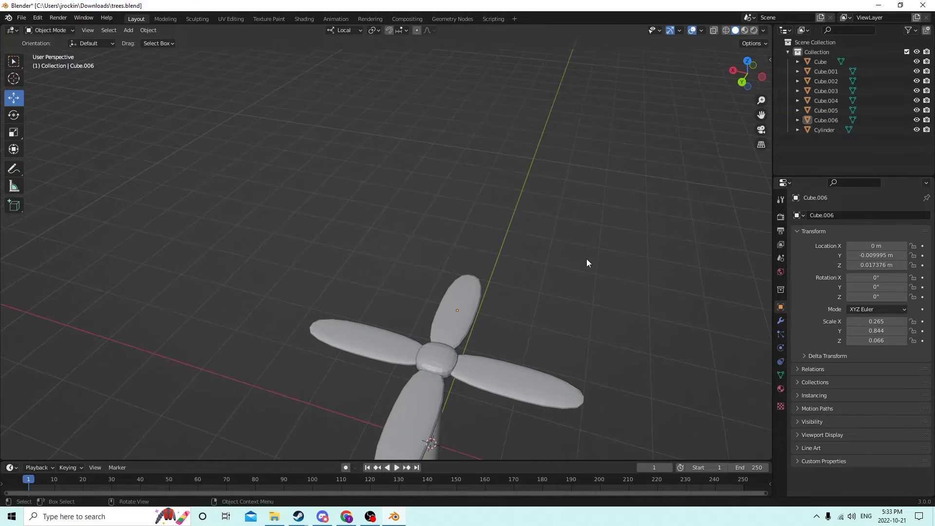
scroll(587, 258, "down", 2)
scroll(463, 262, "up", 3)
middle_click_drag(462, 262, 453, 252)
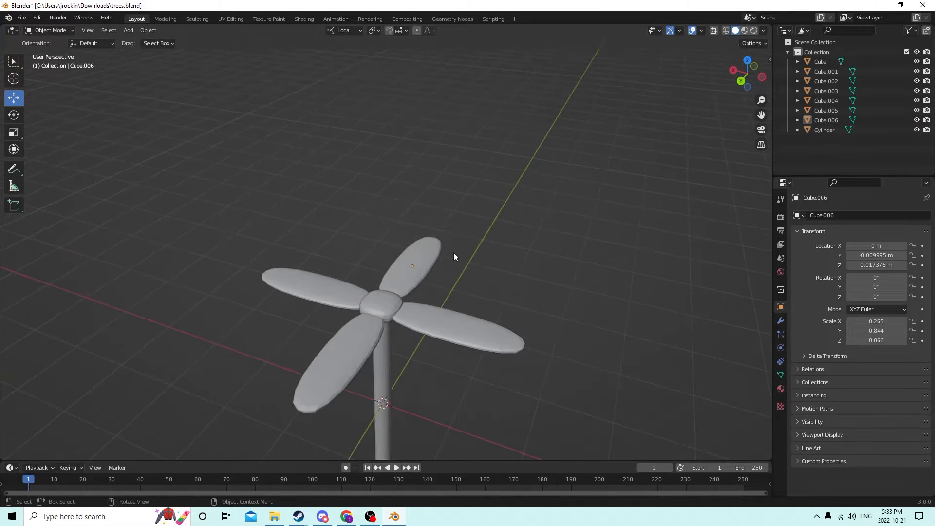
left_click(415, 312)
middle_click_drag(415, 312, 432, 310)
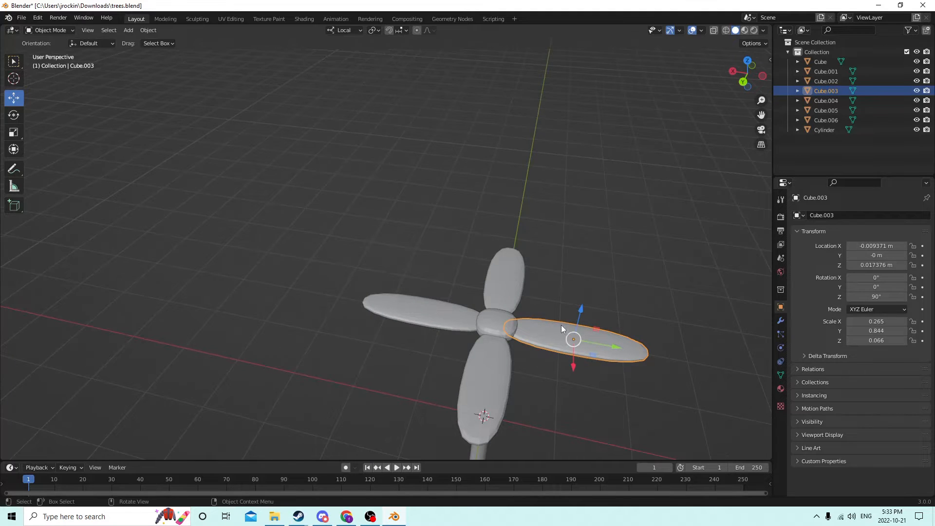
middle_click_drag(541, 310, 642, 369)
key("shift+d")
right_click(545, 297)
left_click_drag(664, 395, 626, 382)
Duplicate the original -X blade again and move this copy about 0.0034 m along its local X, toward +Y.
left_click(628, 379)
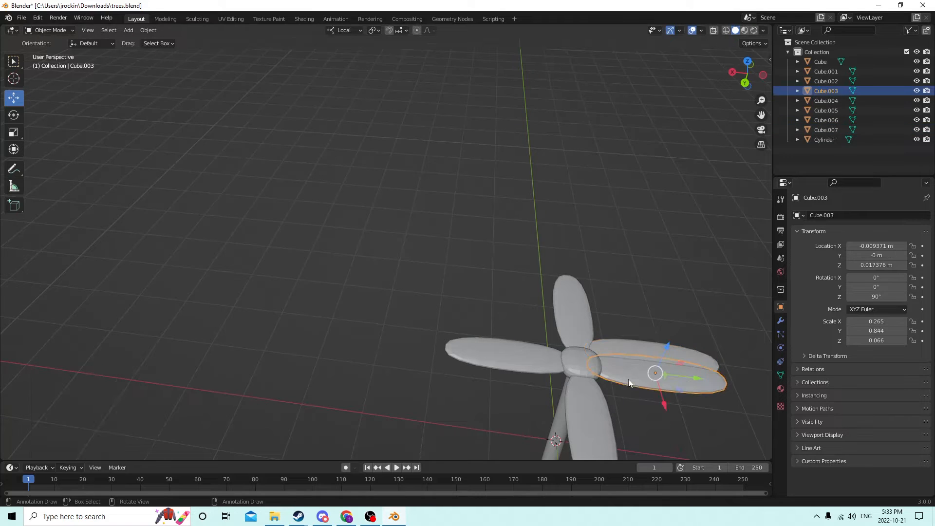
middle_click_drag(628, 379, 482, 416)
key("shift+d")
key("Escape")
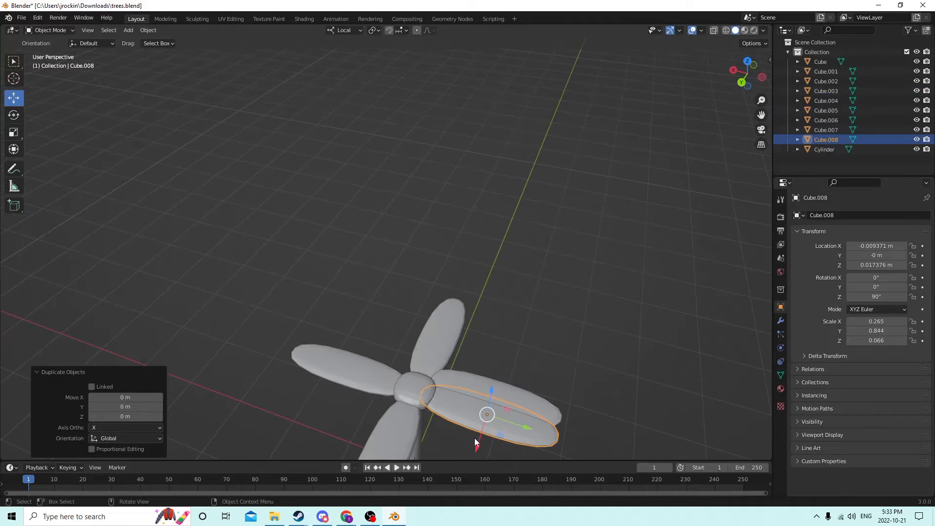
left_click_drag(476, 443, 469, 466)
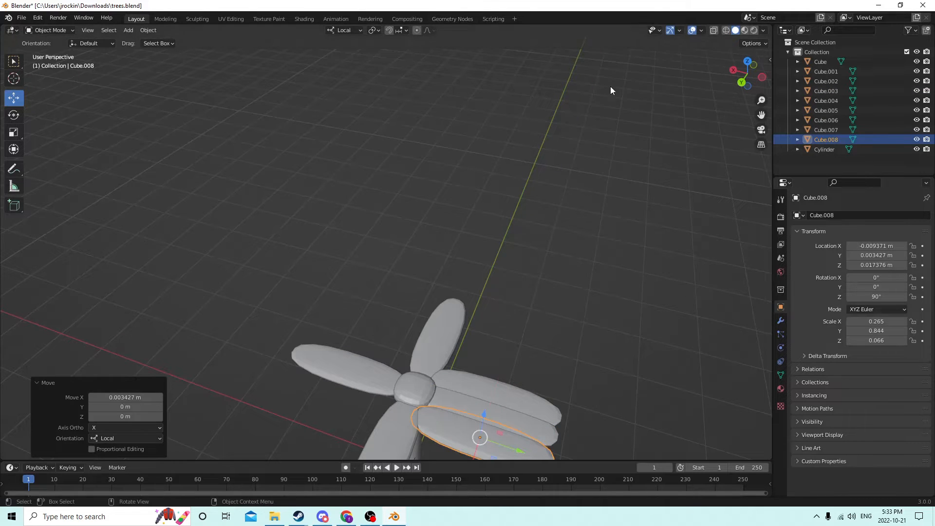
middle_click_drag(624, 98, 622, 87)
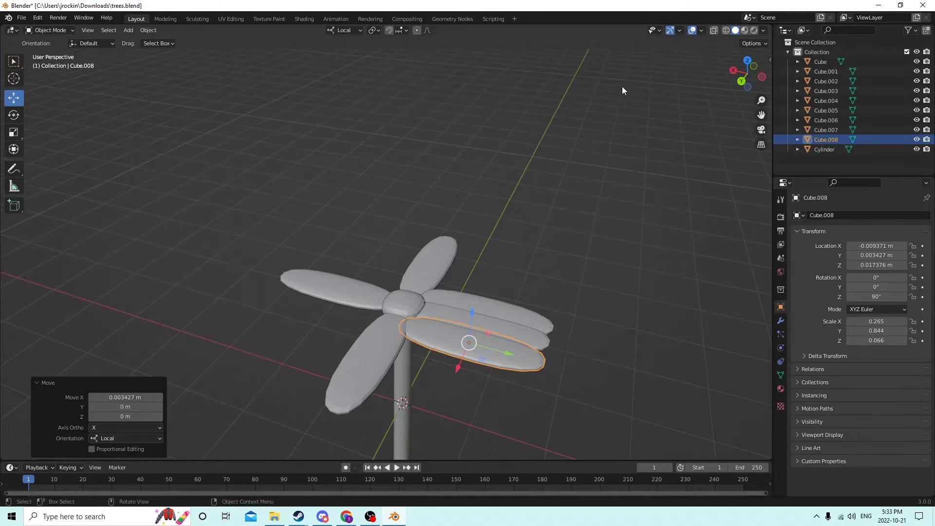
Try a Z rotation of 165° on the copy shifted toward +Y.
left_click(875, 297)
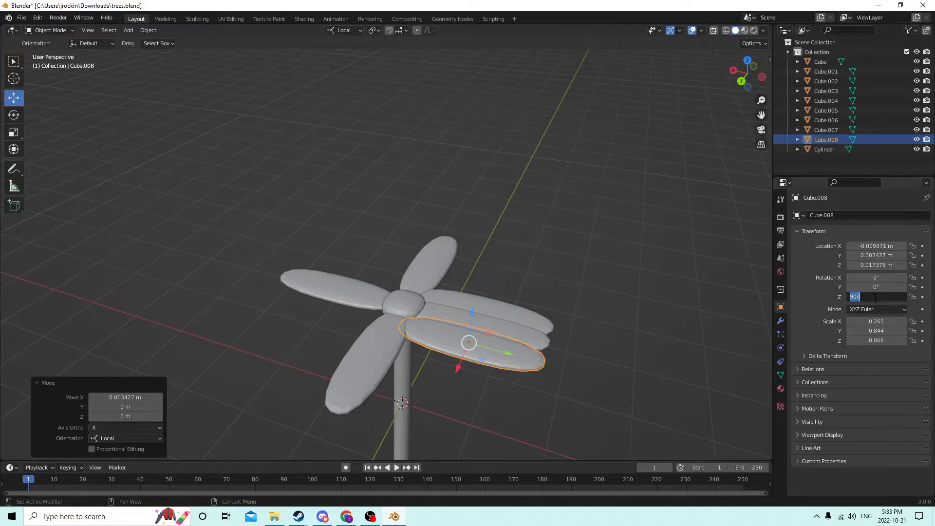
left_click(874, 297)
key("Return")
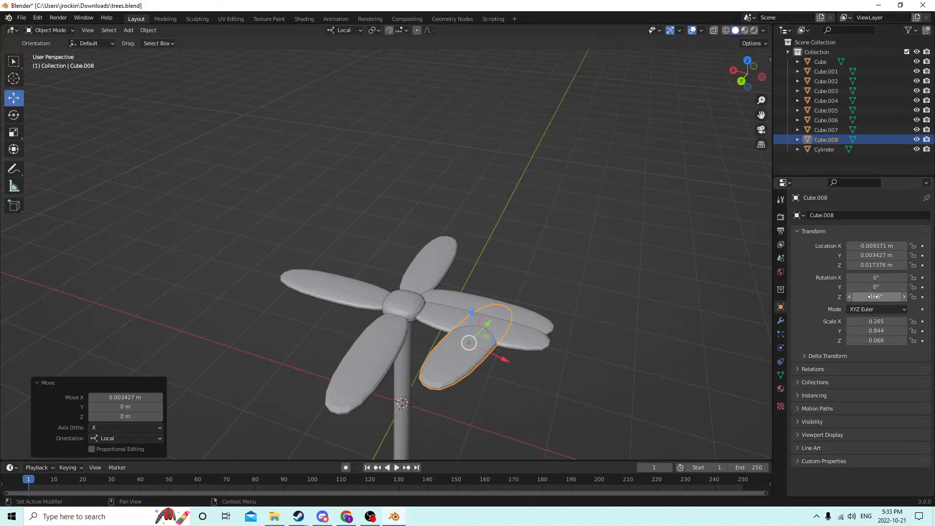
left_click(872, 306)
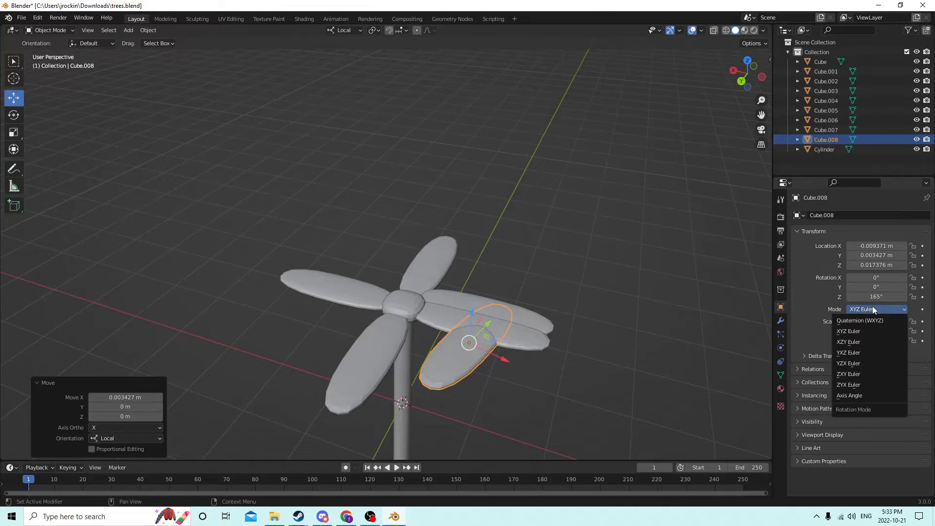
Set the copy's Z rotation to 75° and move it about 0.0007 m along its local X.
double_click(883, 296)
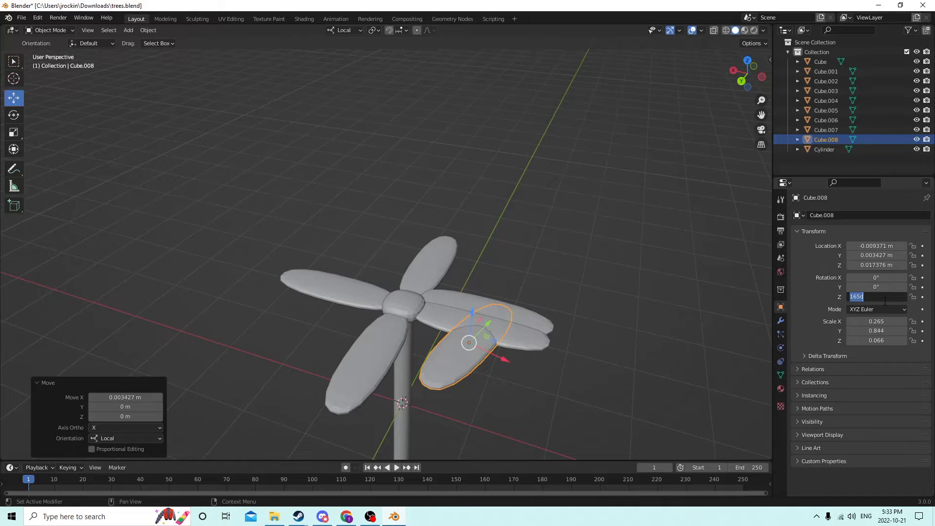
type("75")
key("Return")
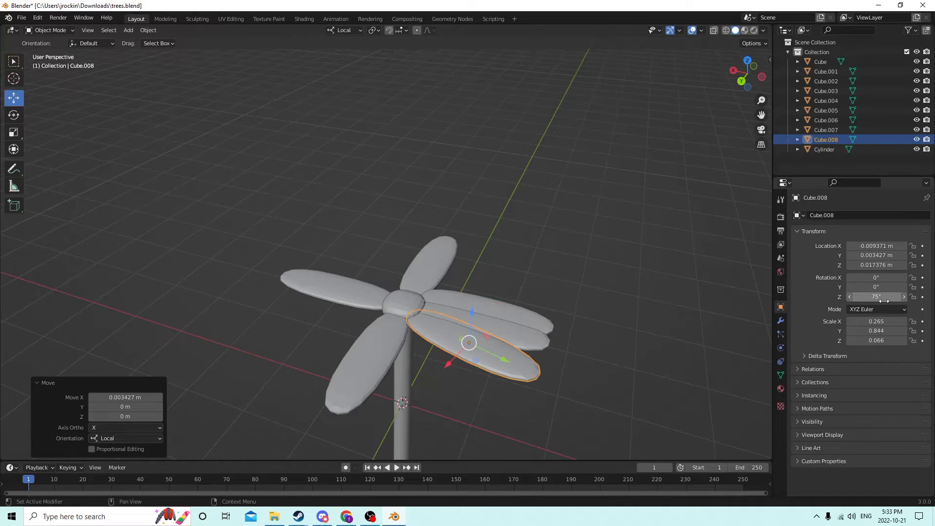
middle_click_drag(648, 242, 662, 249)
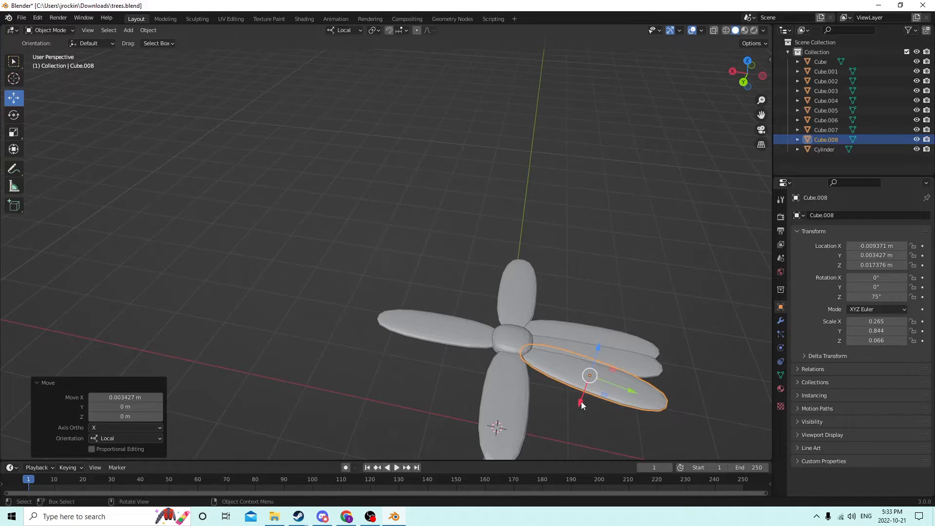
left_click_drag(581, 404, 577, 408)
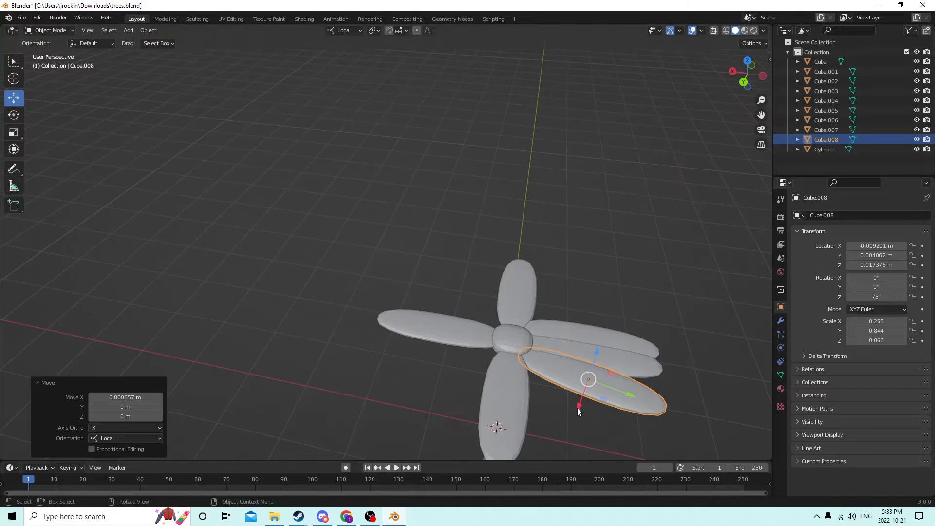
Try a Z rotation of 80° on the angled blade copy.
left_click(878, 296)
type("80")
key("Return")
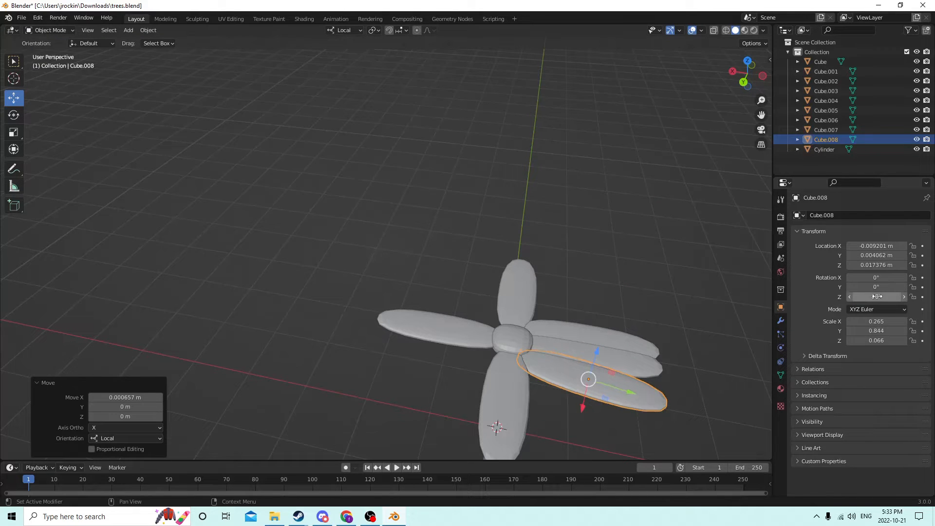
Set the angled blade's Z rotation to 70° and move it about 0.0009 m along its local X.
left_click(877, 297)
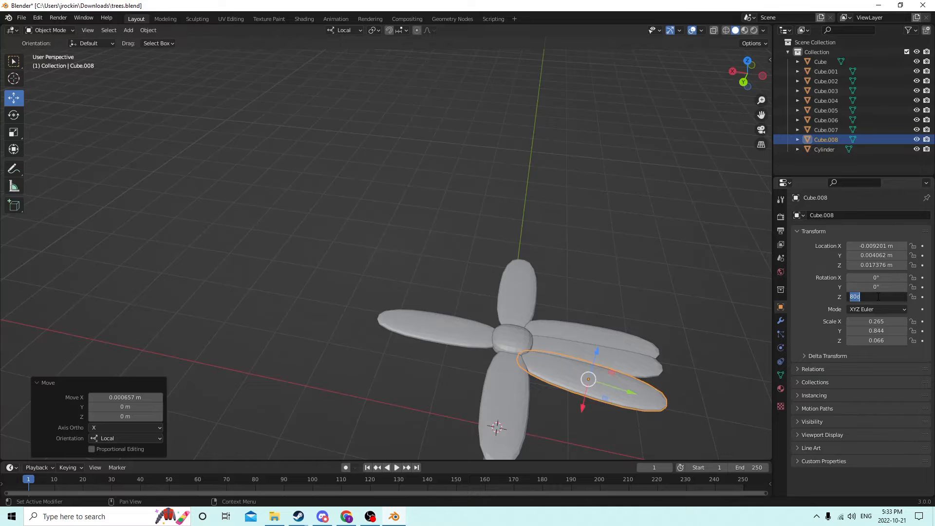
type("70")
key("Return")
middle_click_drag(714, 219, 677, 221)
left_click_drag(413, 379, 408, 384)
Set the angled blade's Z rotation to 60° and shift it about 0.0009 m further along its local X.
left_click(886, 293)
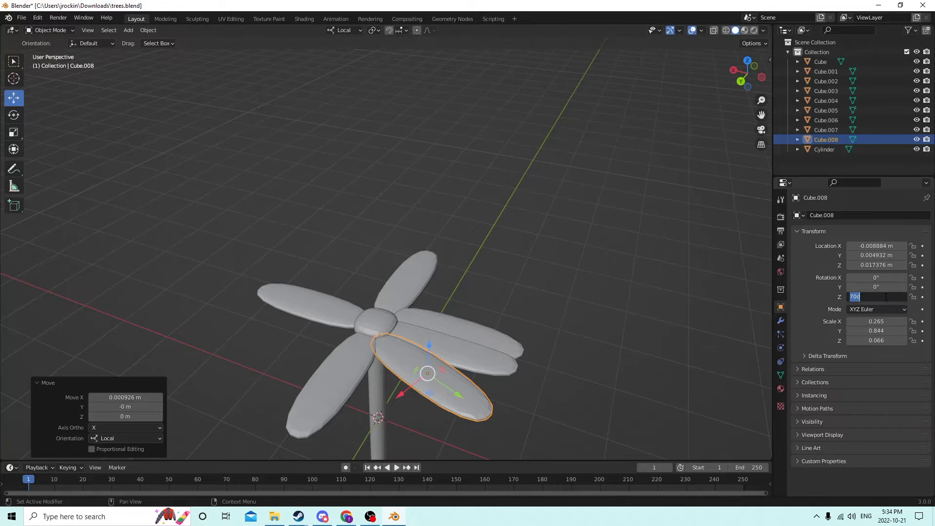
type("60")
key("Return")
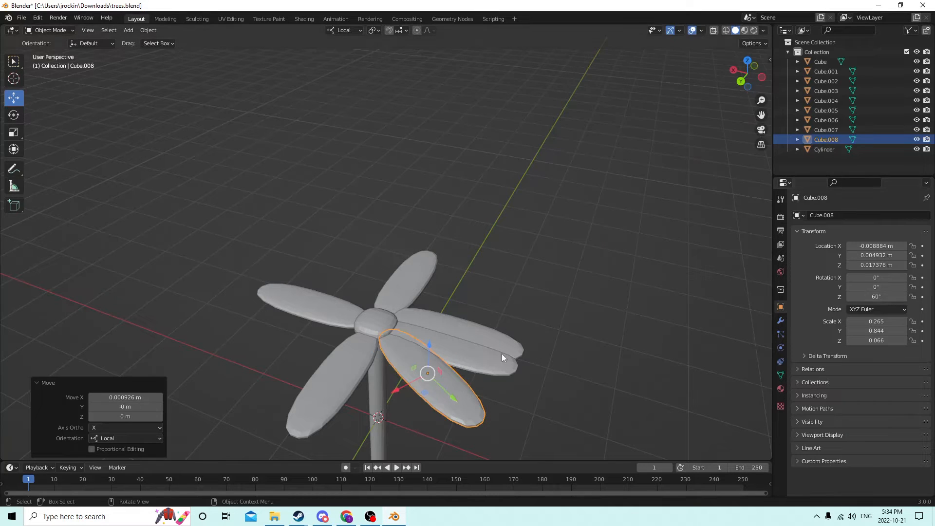
left_click_drag(386, 390, 381, 394)
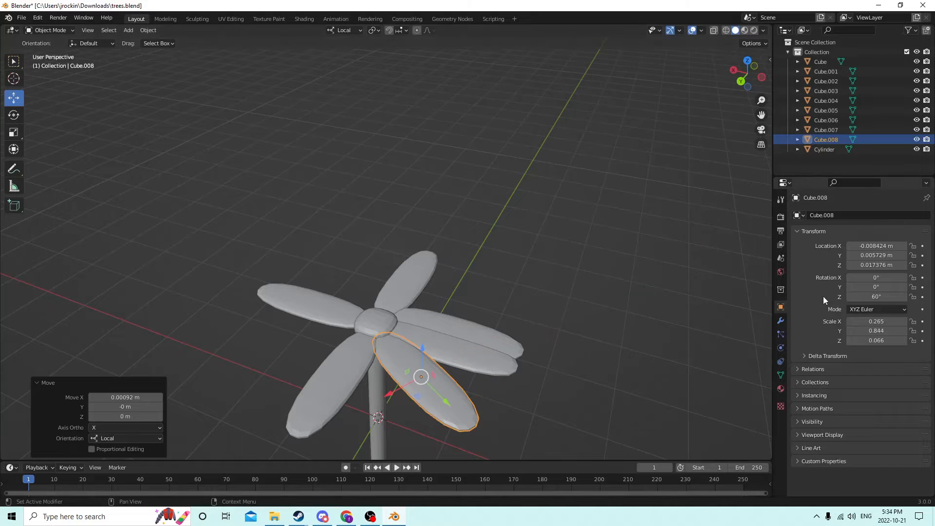
Set the angled blade's Z rotation to 45° and move it against the cap, to about X -0.0068 m and Y 0.0064 m.
left_click(878, 296)
type("45")
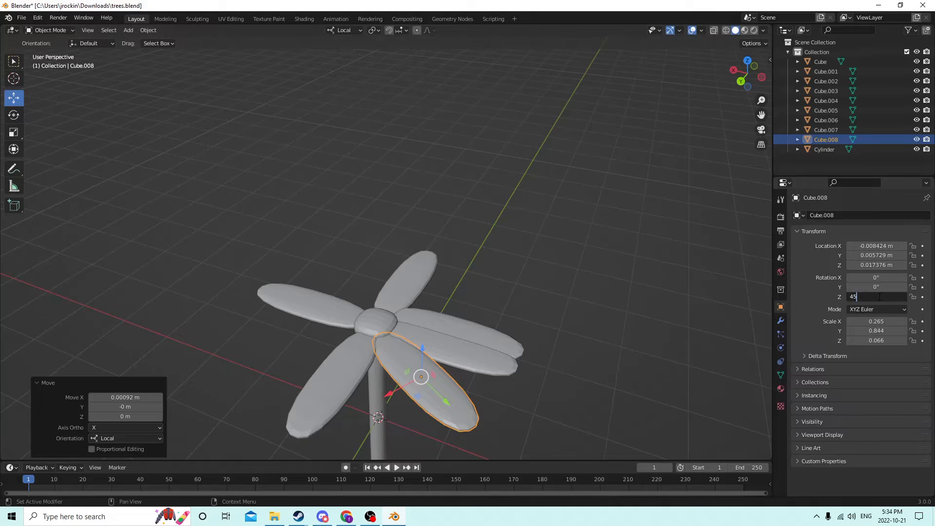
key("Return")
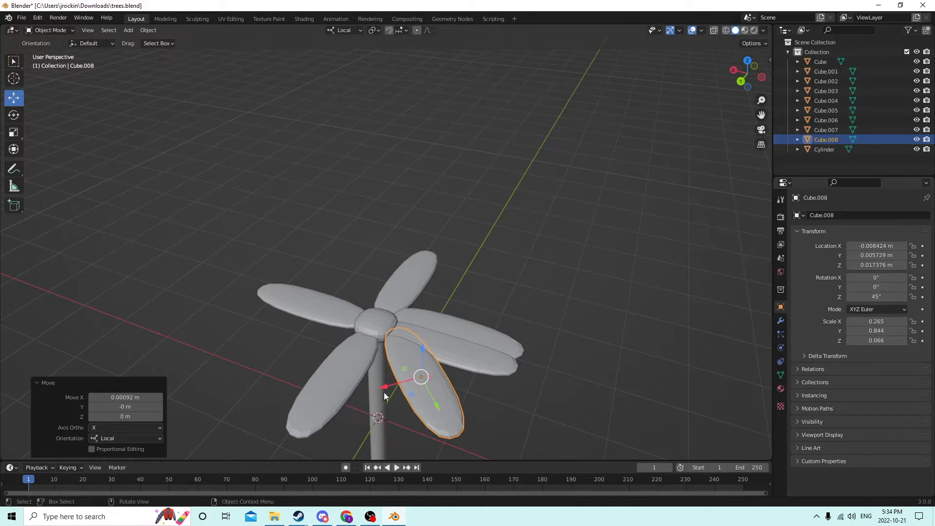
left_click_drag(382, 388, 367, 391)
middle_click_drag(408, 371, 442, 352)
left_click_drag(526, 338, 515, 334)
middle_click_drag(515, 334, 477, 343)
Select the other offset copy, shifted toward -Y beside the -X blade, and set its Z rotation to 135°.
left_click(477, 348)
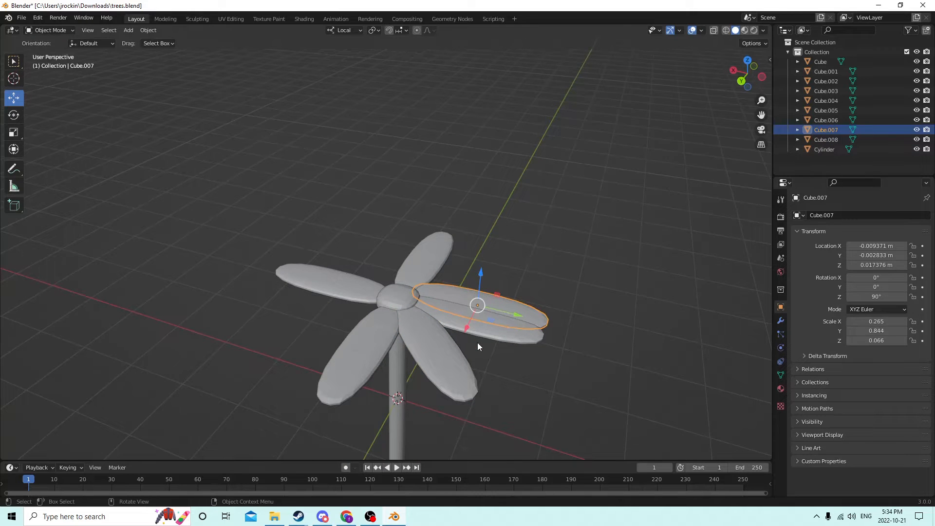
middle_click_drag(651, 294, 704, 302)
left_click(480, 362)
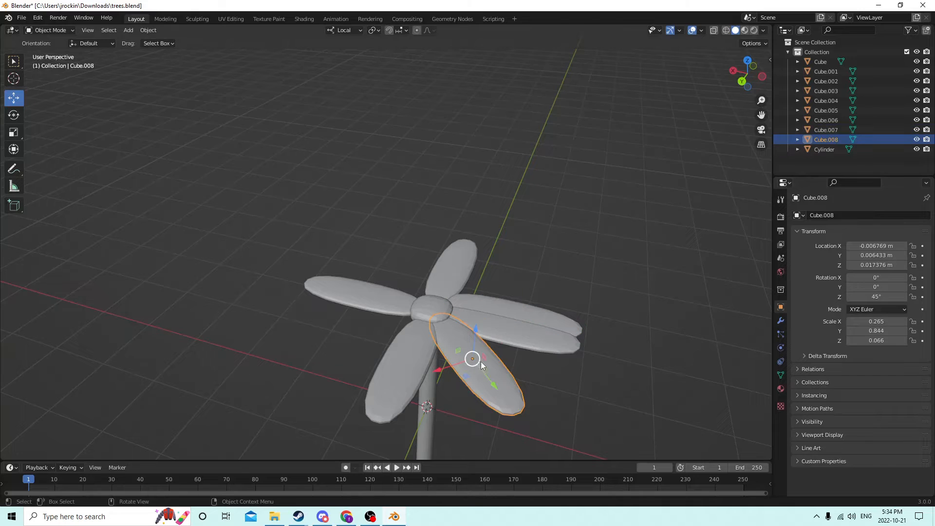
left_click(495, 306)
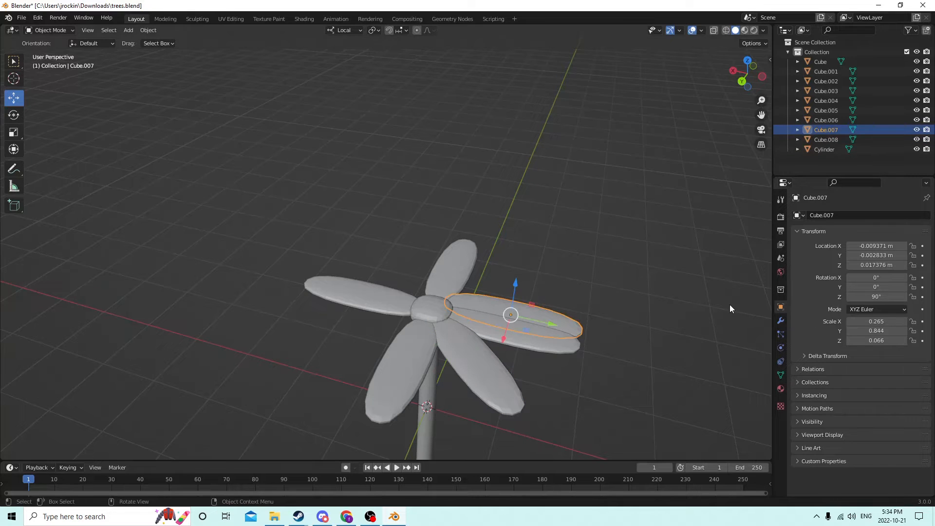
left_click(867, 297)
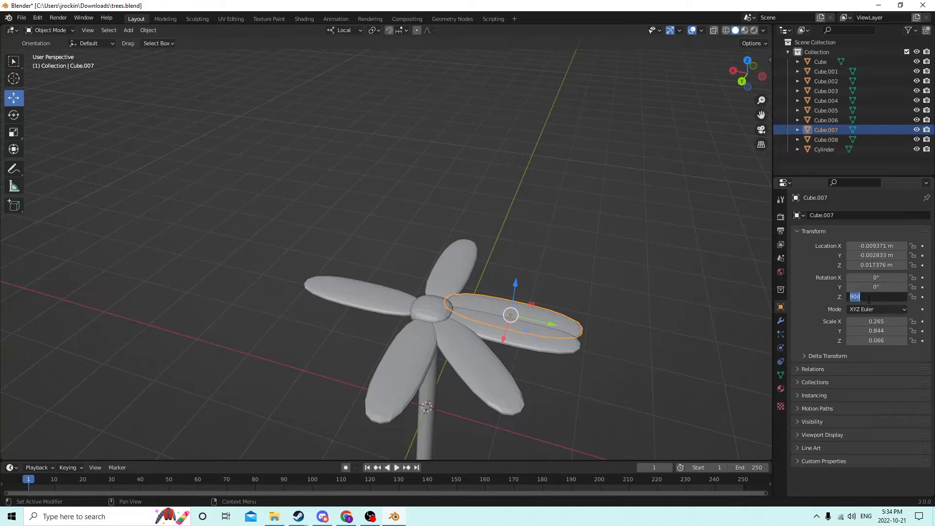
type("135")
key("Return")
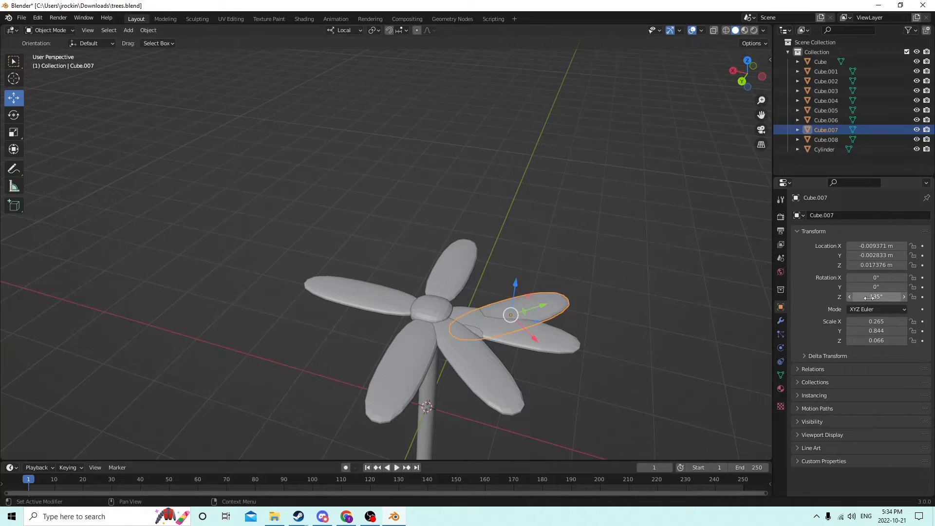
Move the 135° blade about 0.0043 m along its local X against the cap, to about X -0.0064 m and Y -0.0058 m.
key("g")
key("x")
key("x")
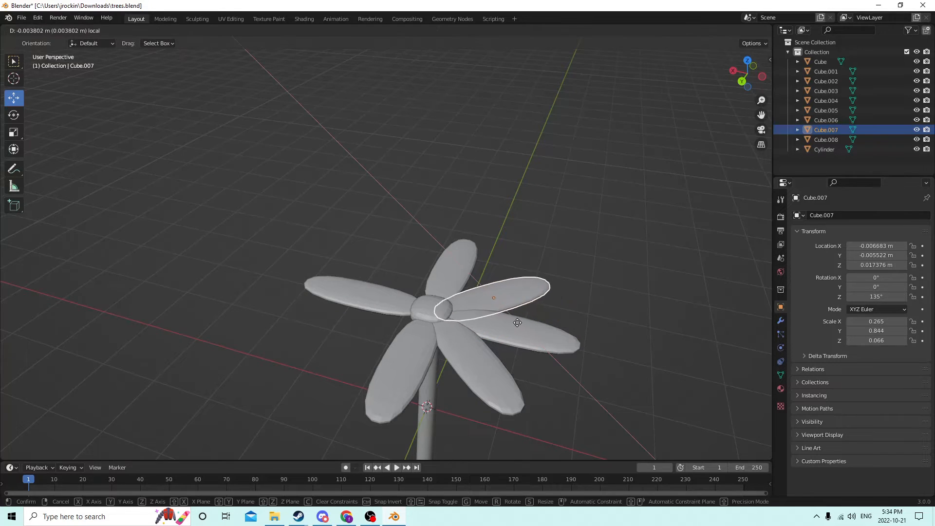
left_click_drag(517, 322, 513, 320)
middle_click_drag(514, 321, 443, 353)
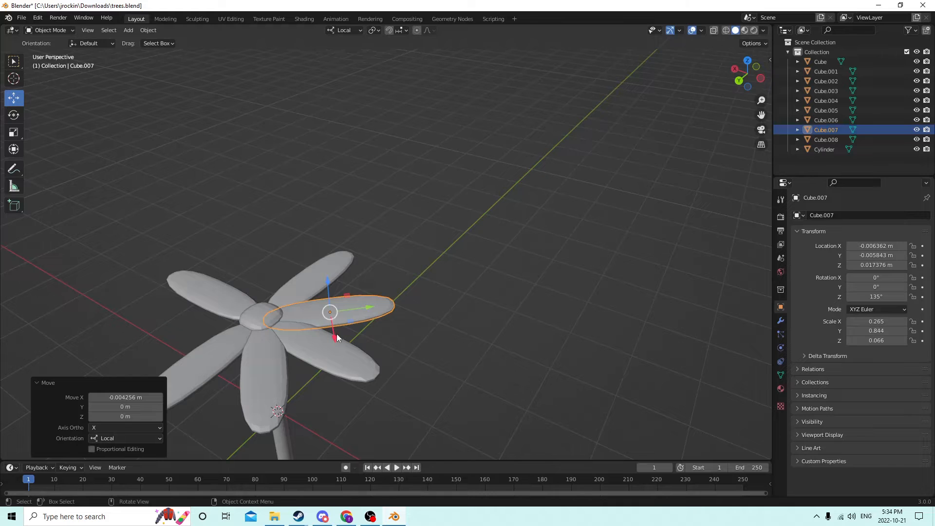
middle_click_drag(306, 305, 366, 306)
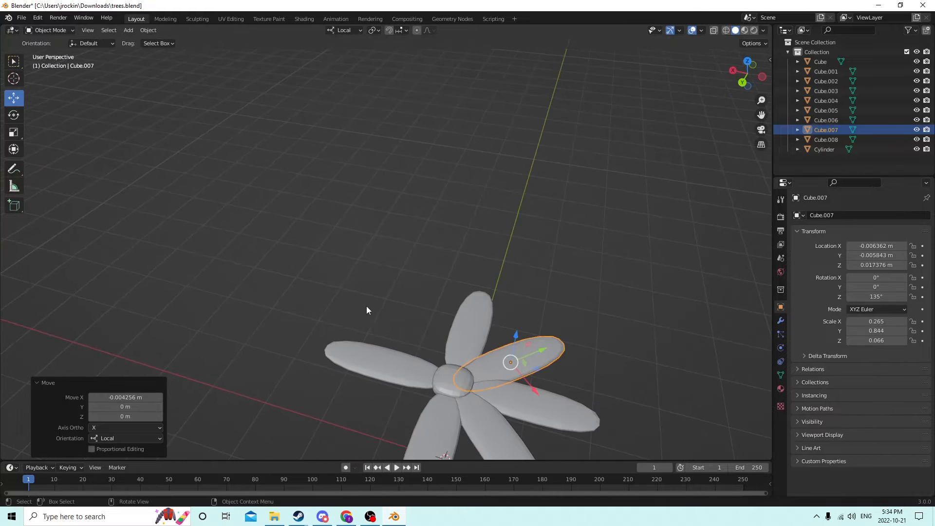
Duplicate the blade on the -Y side and shift the copy about 0.0046 m toward +X.
left_click(464, 314)
middle_click_drag(463, 314, 458, 301)
key("shift+d")
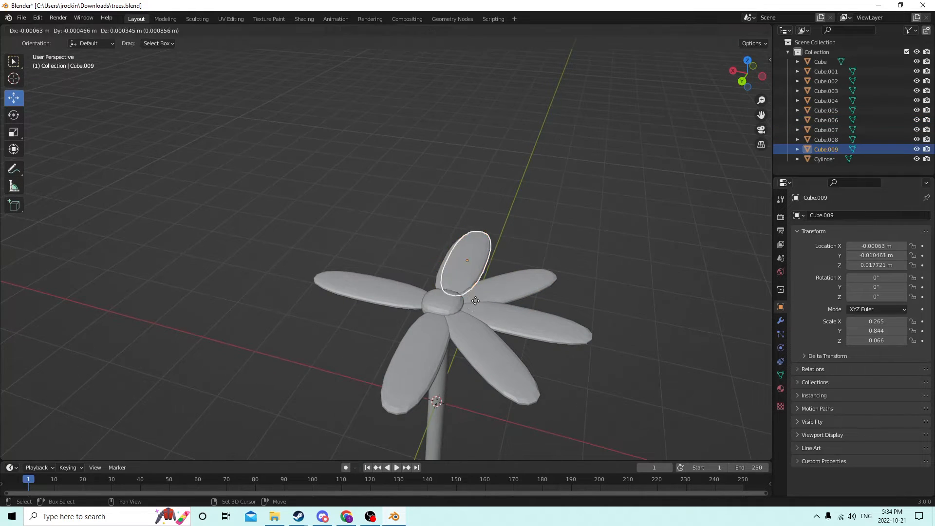
key("Escape")
left_click_drag(425, 256, 390, 258)
Duplicate the blade on the +Y side and shift the copy about 0.0045 m toward +X.
left_click(424, 336)
key("shift+d")
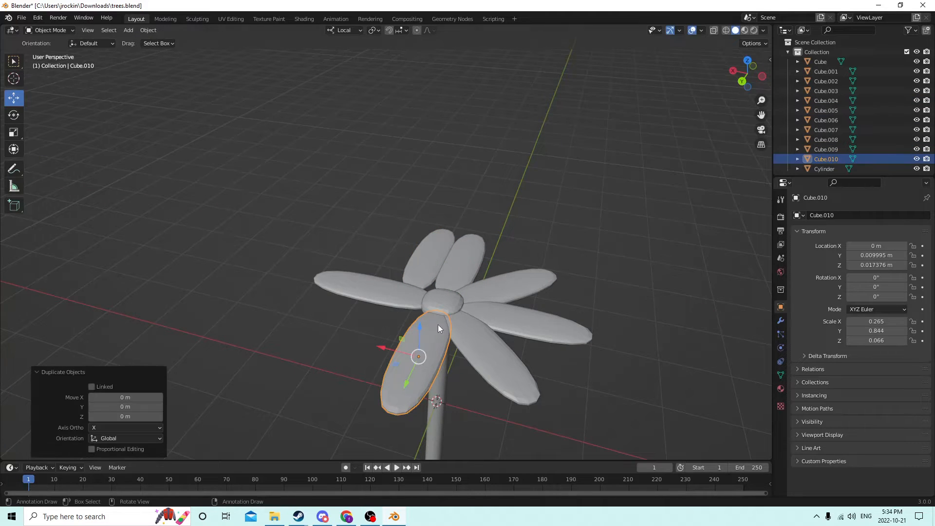
key("x")
key("x")
left_click(339, 326)
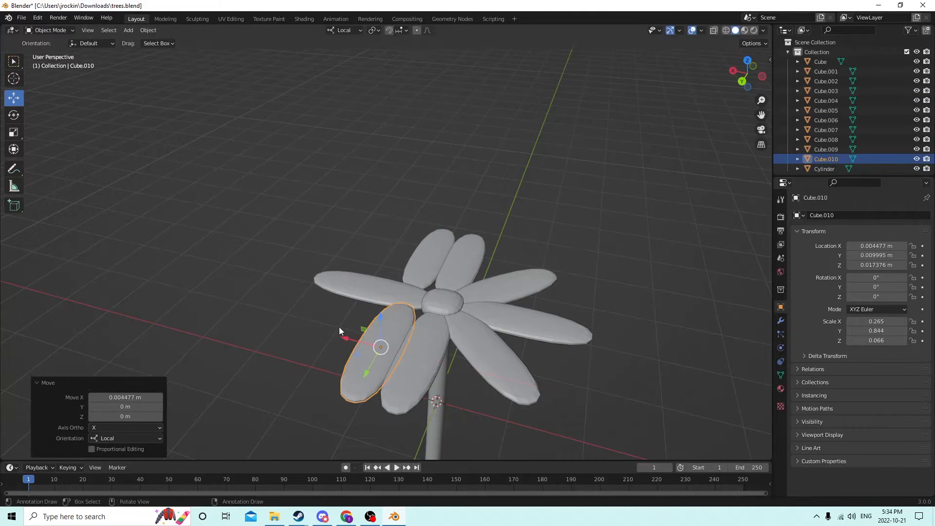
middle_click_drag(339, 326, 415, 319)
Select the offset copy beside the -Y blade and set its Z rotation to 45°.
left_click(525, 313)
middle_click_drag(524, 312, 527, 309)
middle_click_drag(634, 321, 535, 325)
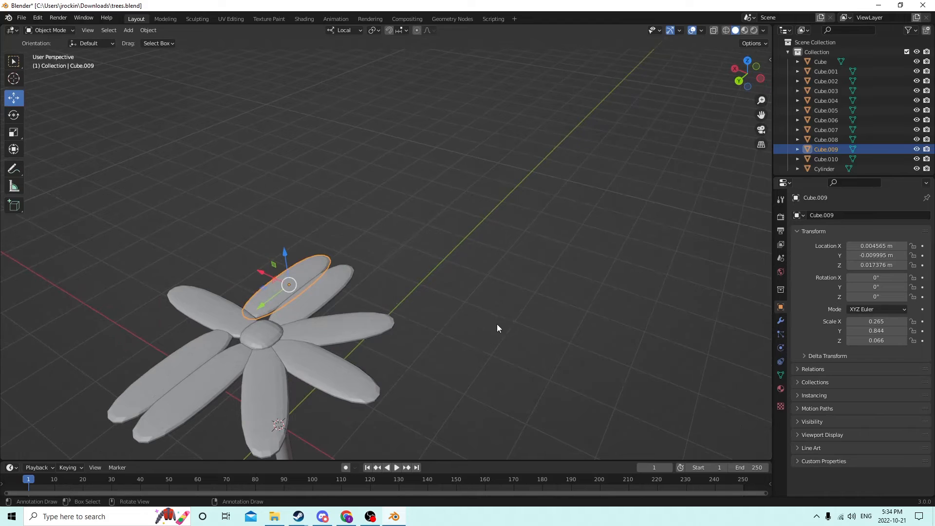
middle_click_drag(522, 324, 559, 314)
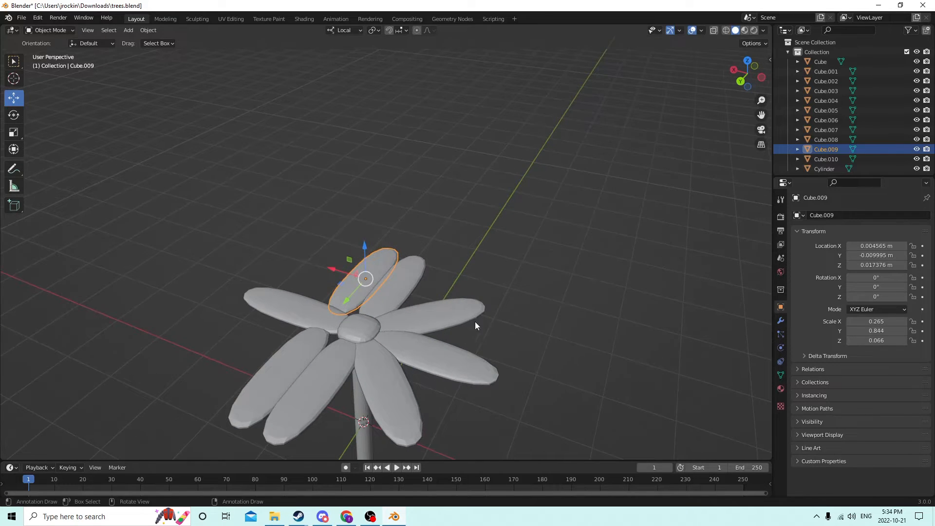
left_click(436, 312)
left_click(375, 291)
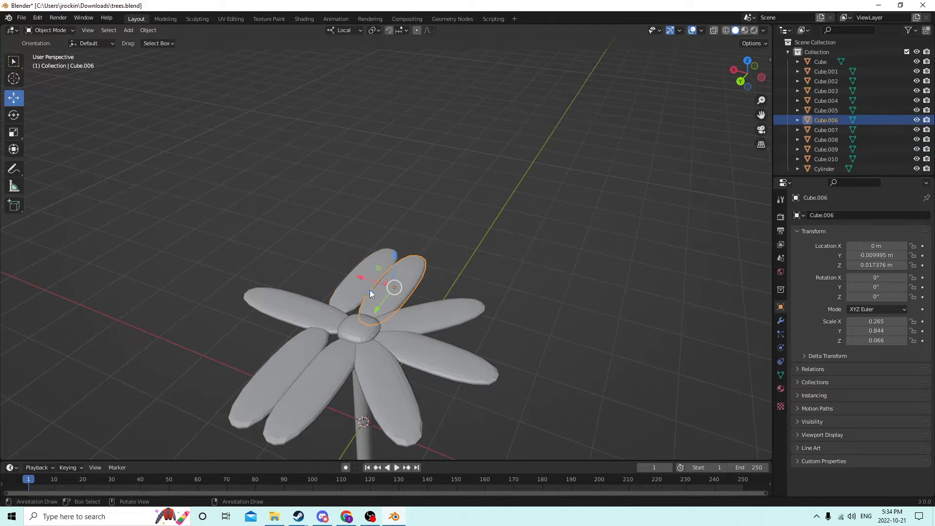
left_click(349, 287)
middle_click_drag(359, 296, 414, 313, "shift")
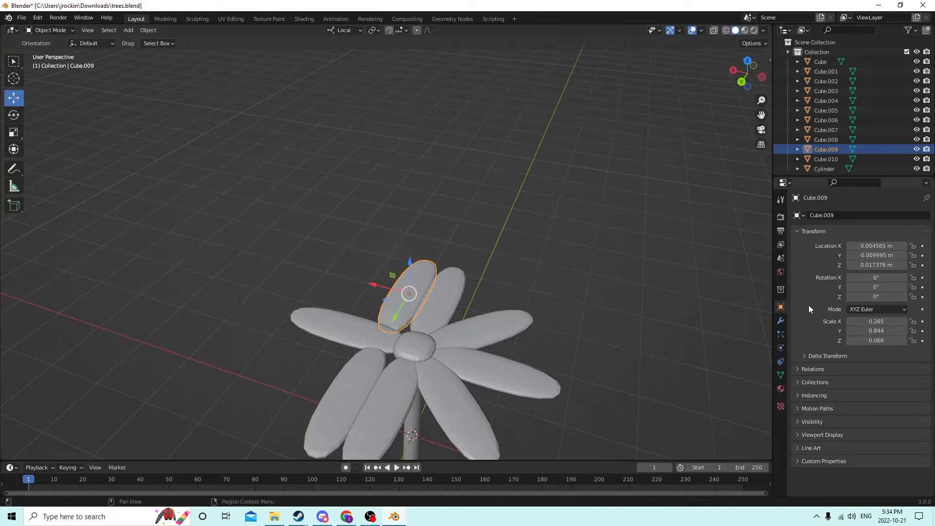
left_click(878, 277)
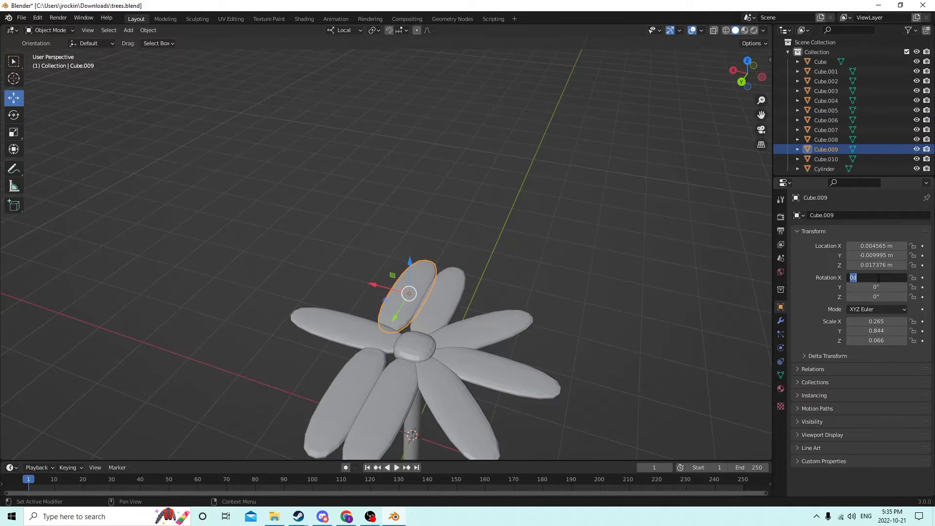
left_click(867, 299)
left_click(865, 298)
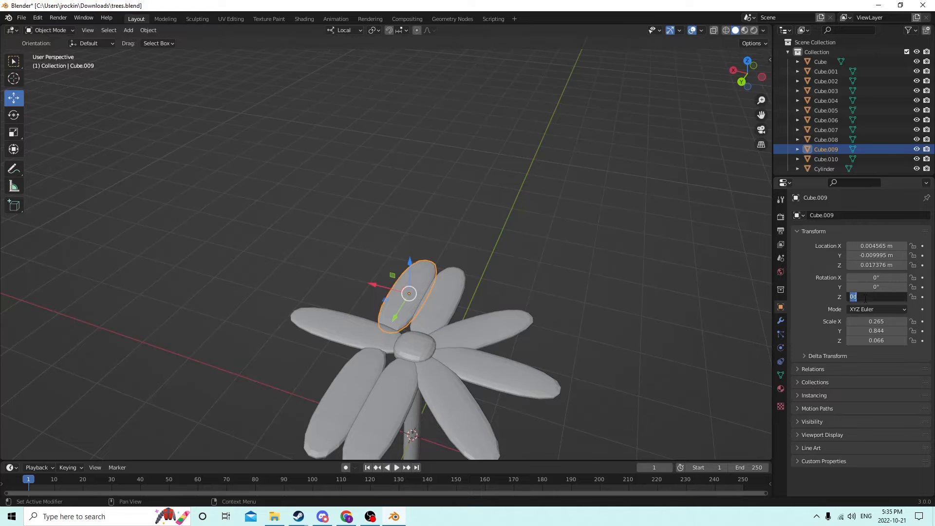
type("45")
key("Return")
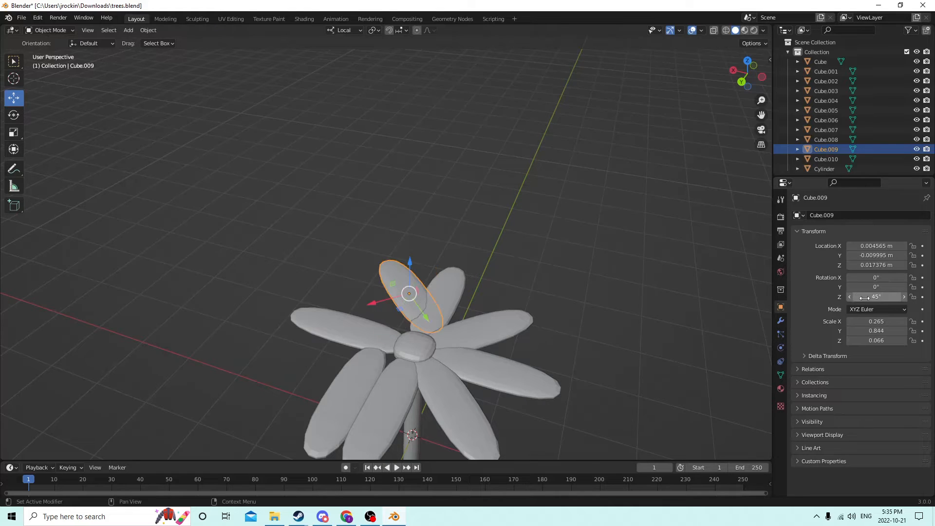
Move the 45° copy about 0.0033 m along its local X against the cap, to about X 0.0069 m and Y -0.0077 m.
key("g")
key("x")
key("x")
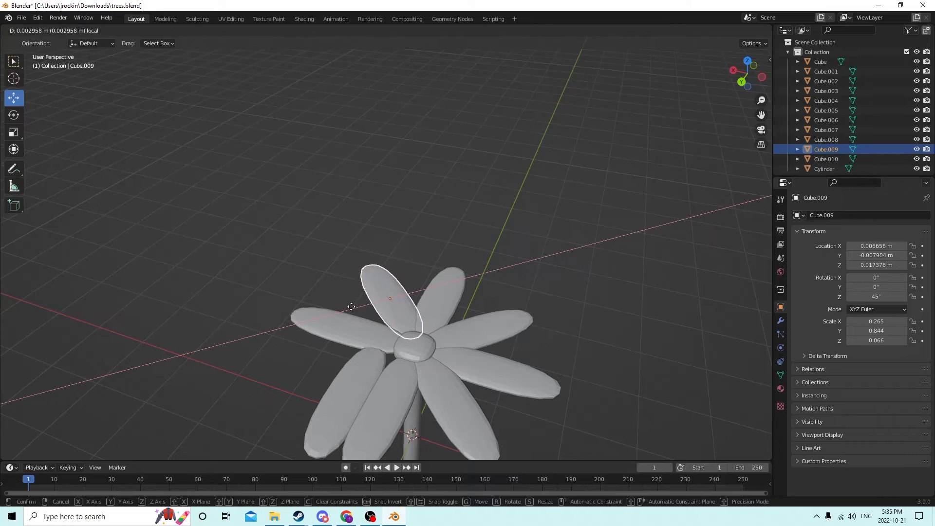
left_click(351, 306)
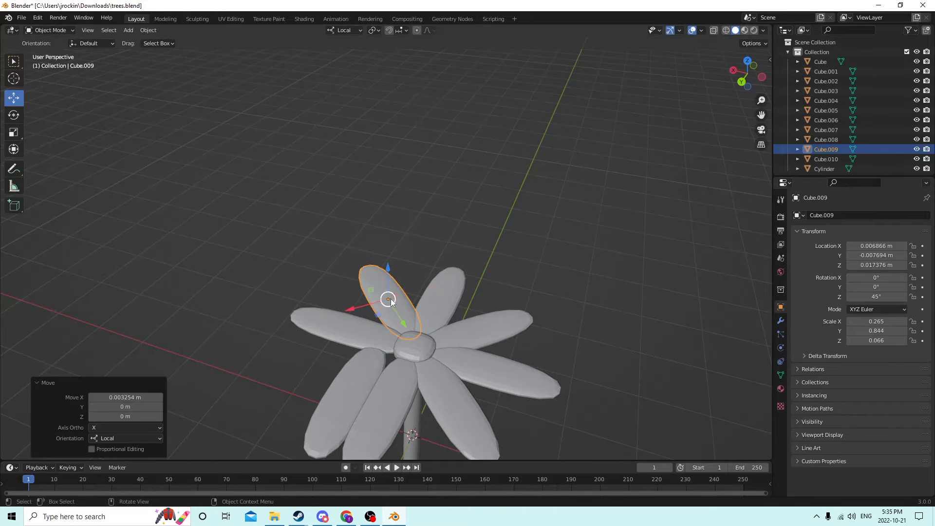
middle_click_drag(391, 299, 390, 296, "shift")
Select the offset copy beside the +Y blade and set its Z rotation to 135°.
left_click(333, 336)
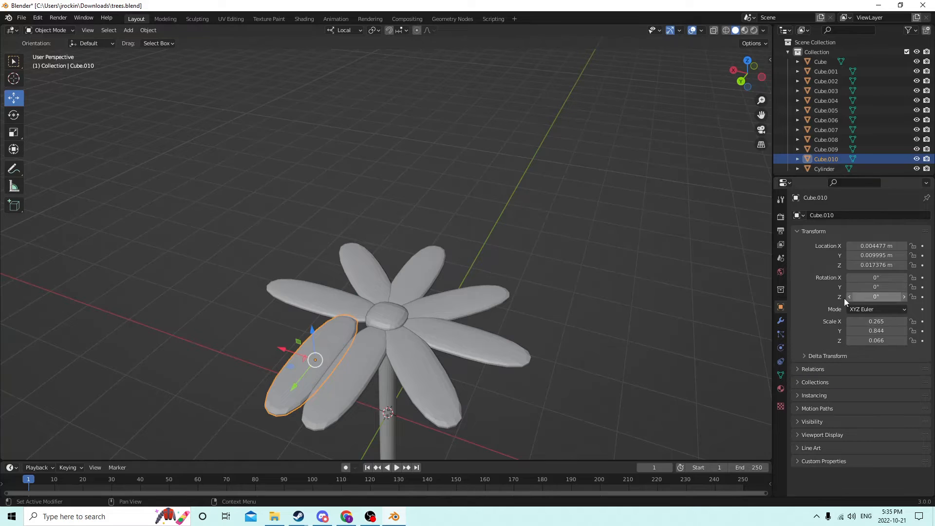
left_click(433, 392)
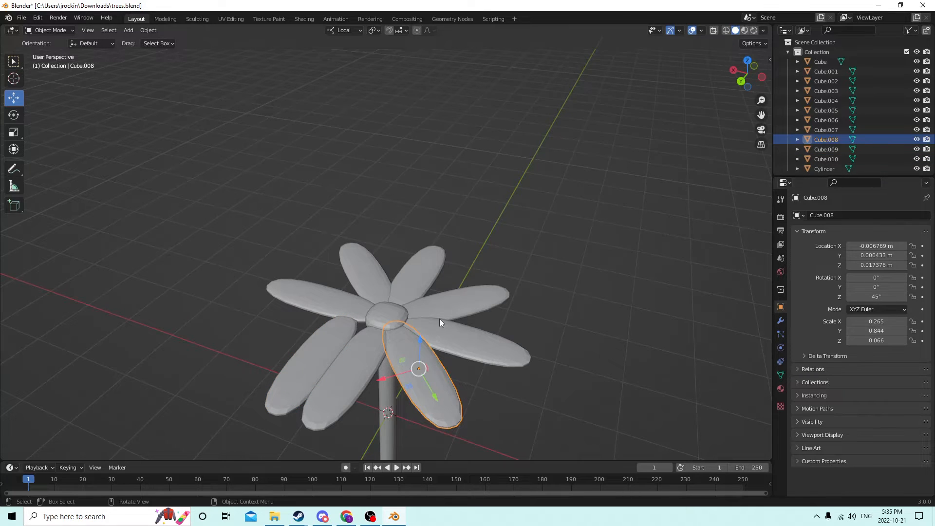
left_click(457, 303)
left_click(304, 357)
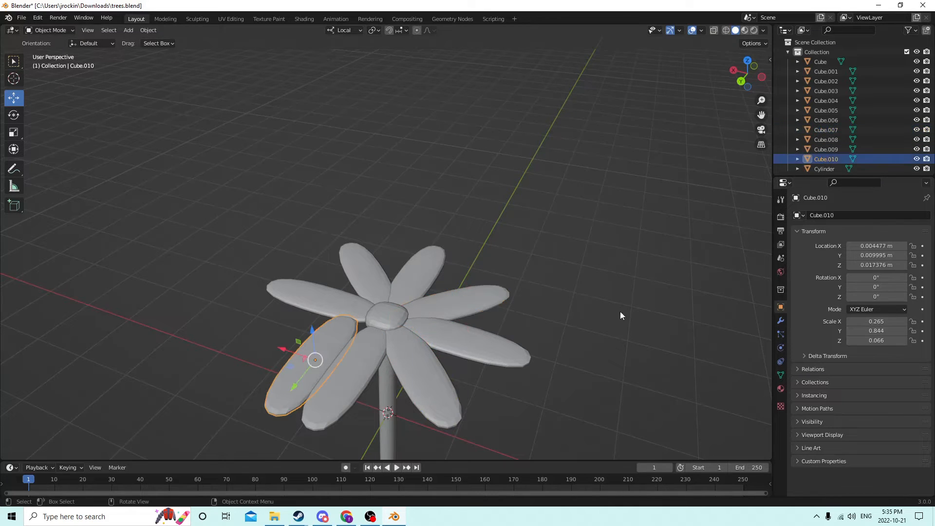
double_click(876, 297)
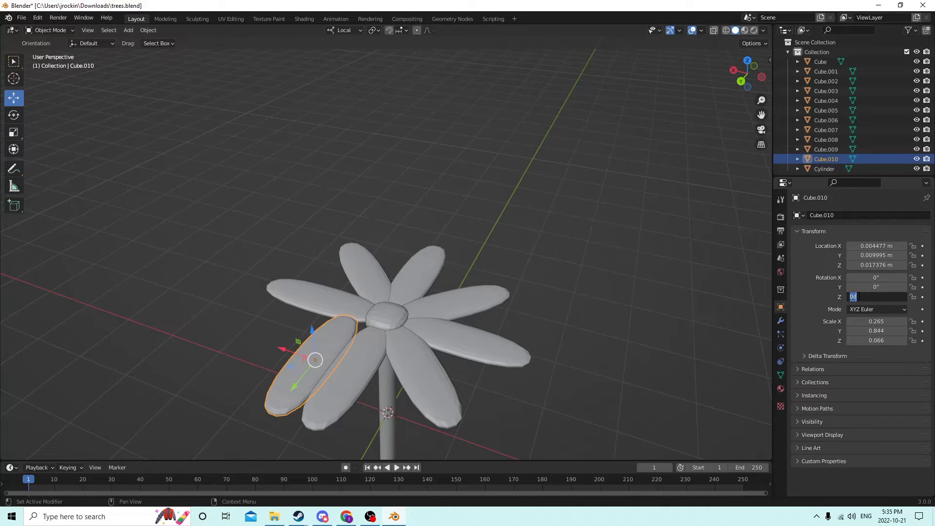
type("135")
key("Return")
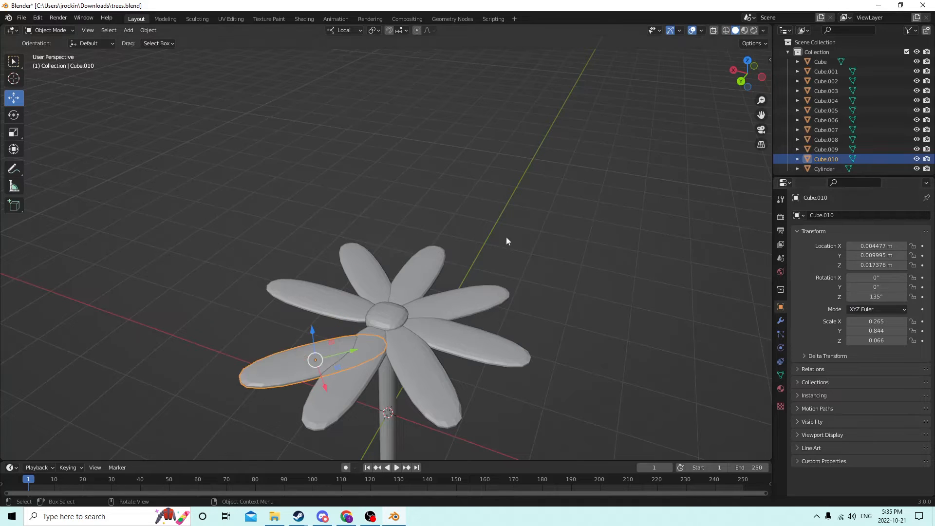
Move that copy about 0.0035 m along its local X against the cap, to about X 0.0070 m and Y 0.0075 m.
middle_click_drag(506, 236, 423, 241)
key("g")
key("x")
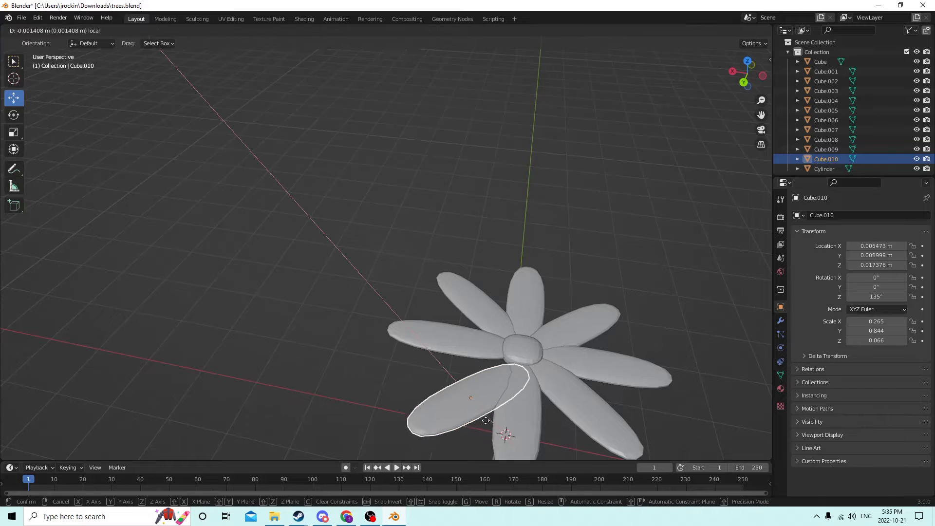
left_click(477, 408)
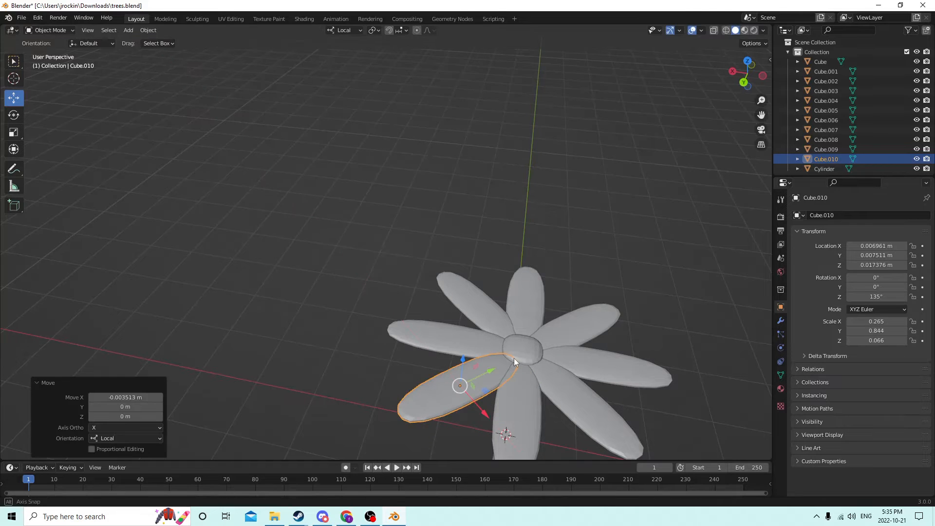
middle_click_drag(513, 358, 541, 296)
Examine the ring of eight blades and the pole from above and from the side.
left_click(596, 187)
middle_click_drag(596, 187, 579, 249)
scroll(567, 227, "down", 5)
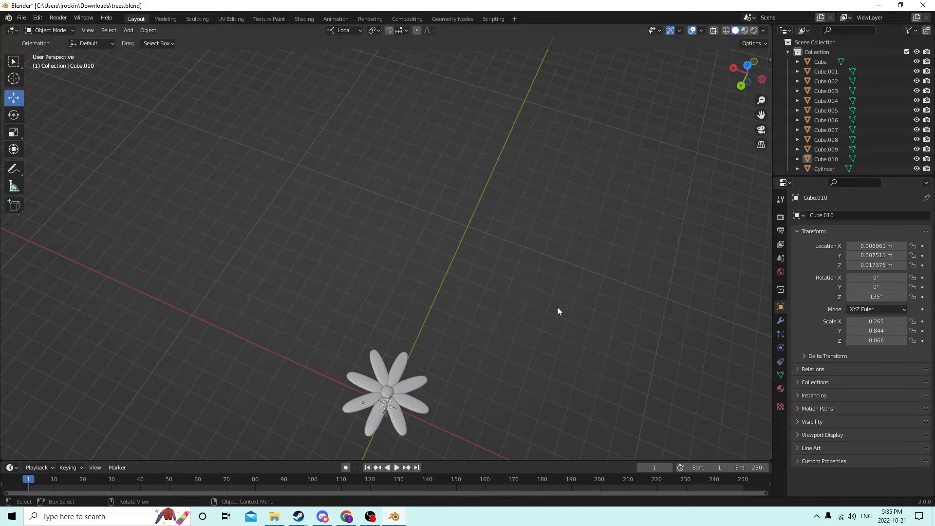
middle_click_drag(551, 308, 480, 246)
scroll(569, 278, "up", 5)
scroll(569, 279, "down", 4)
key("Tab")
key("Tab")
key("Tab")
scroll(557, 238, "down", 4)
key("Tab")
Duplicate the -X blade and lower the copy about 0.0196 m so it sits beside the middle of the pole.
left_click(481, 247)
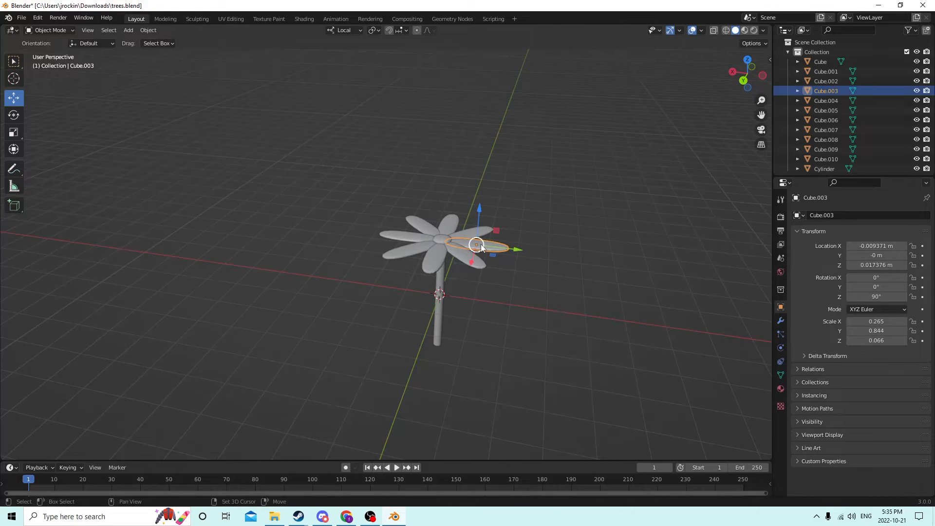
key("shift+d")
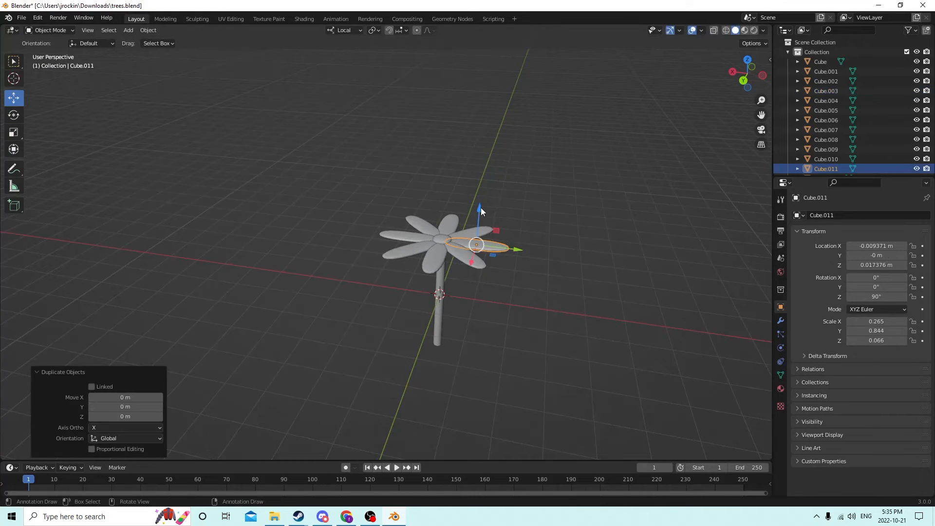
left_click_drag(480, 208, 486, 269)
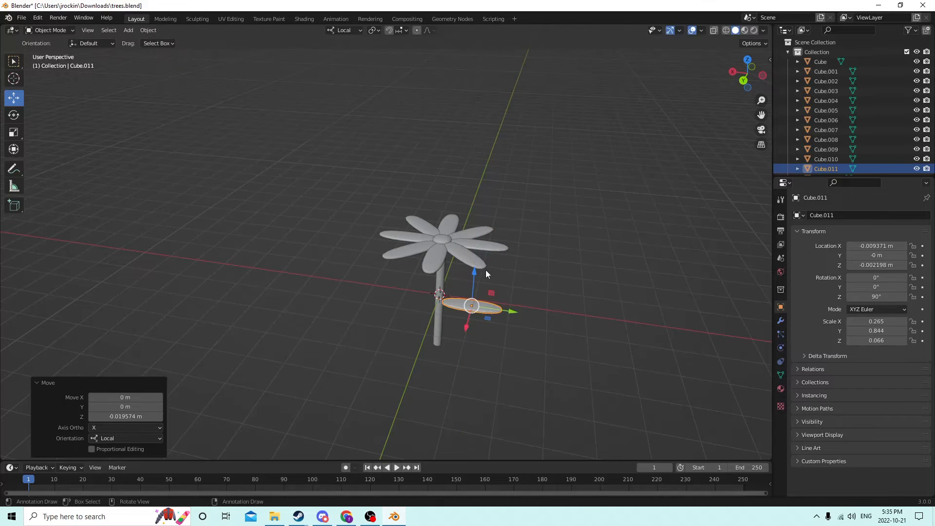
mouse_move(485, 270)
middle_mouse_down()
mouse_move(491, 250)
mouse_move(495, 258)
middle_mouse_up()
Duplicate the pole in place and shorten the copy to a Z scale of about 1.046.
left_click(476, 254)
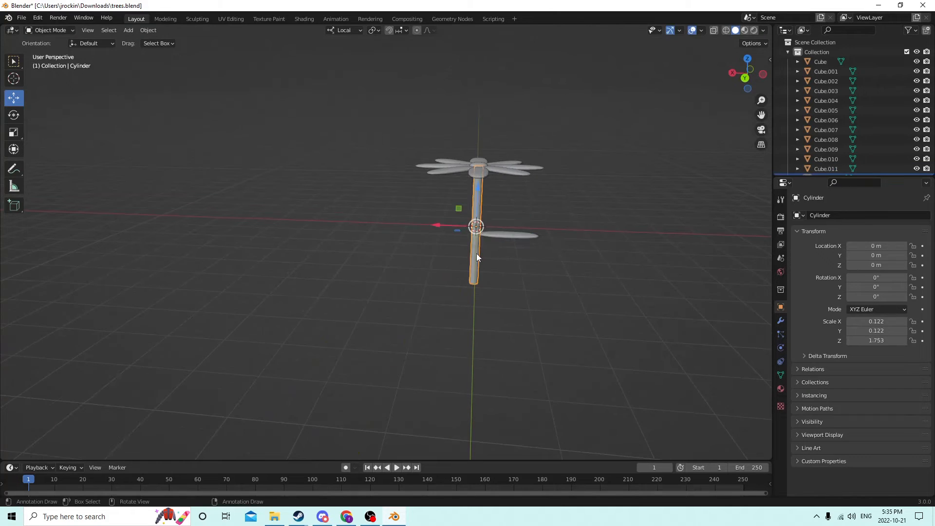
key("shift+d")
right_click(525, 235)
middle_click_drag(525, 236, 520, 249)
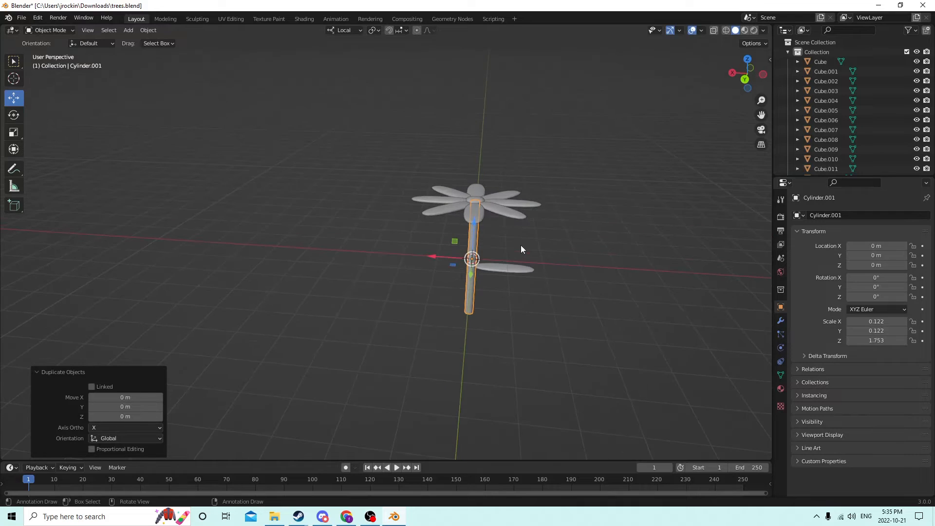
left_click(14, 132)
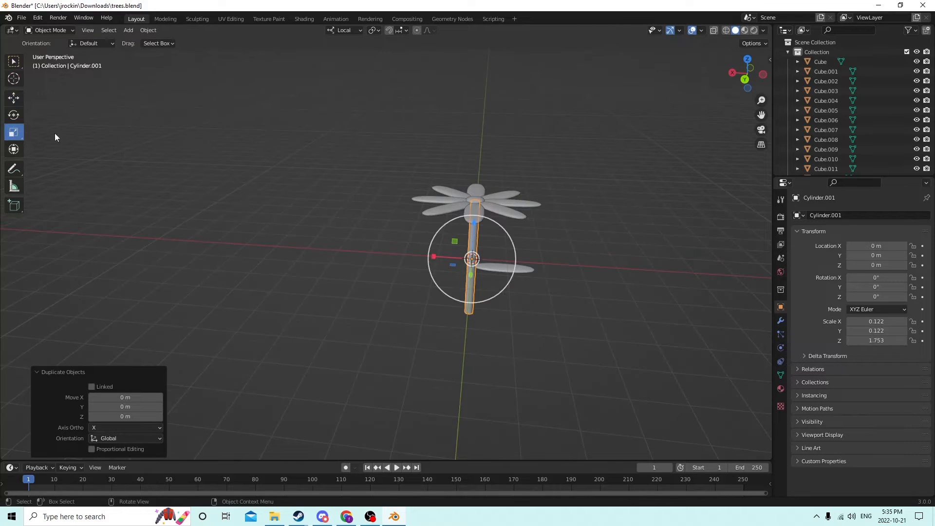
left_click_drag(475, 217, 473, 235)
Lower the shortened pole copy about 0.0058 m and move it about 0.0030 m toward -X, beside the main pole.
left_click(13, 99)
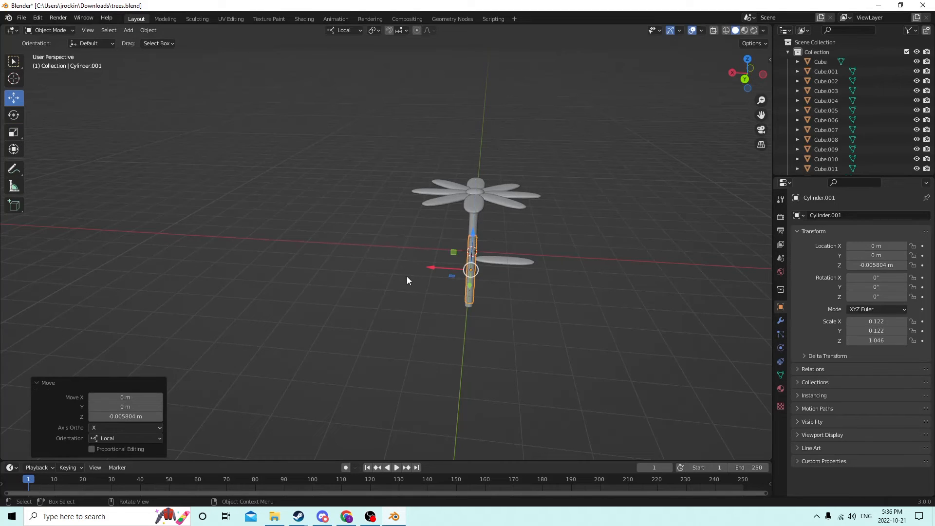
left_click_drag(432, 264, 444, 268)
middle_click_drag(443, 266, 468, 269)
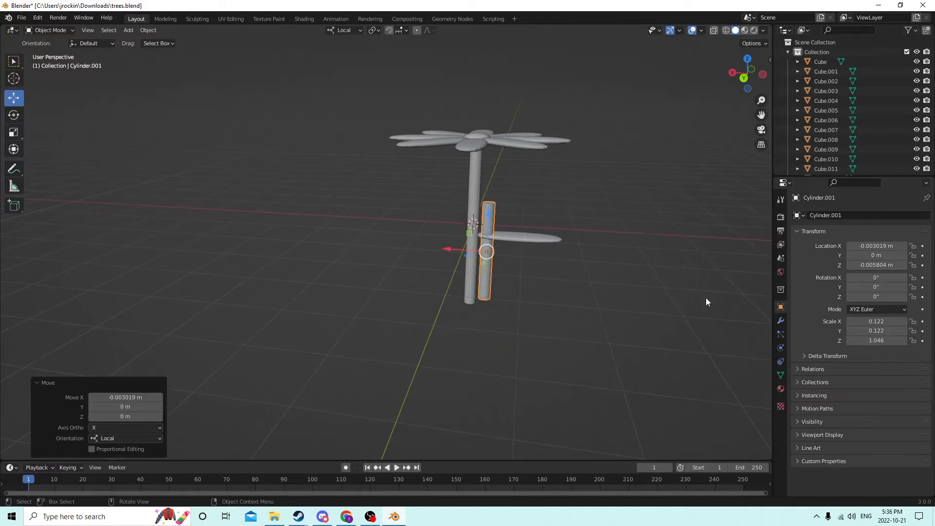
Try a Z rotation of -5° on the shortened pole copy and reset it to 0°.
left_click(874, 297)
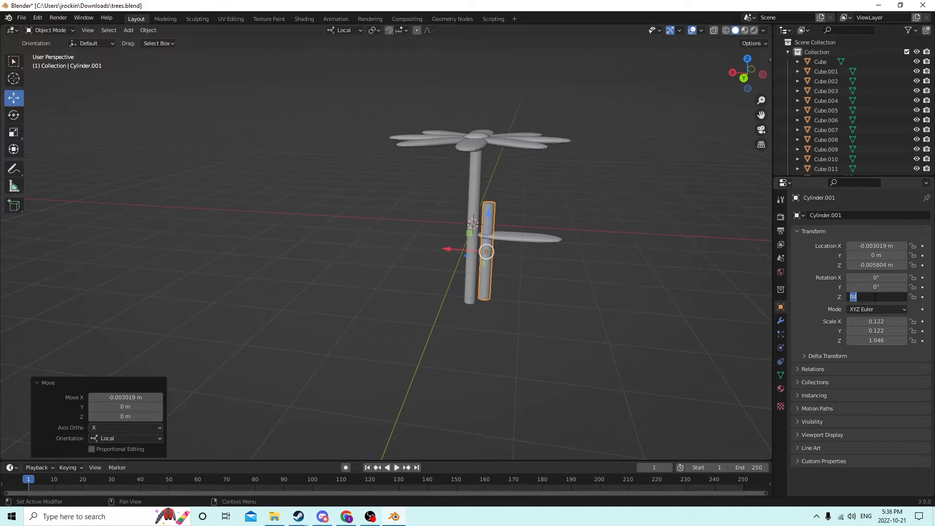
type("-5")
key("Return")
left_click(876, 297)
type("0")
key("Return")
Try a Y rotation of 5° on the shortened pole copy.
middle_click_drag(666, 252, 710, 283)
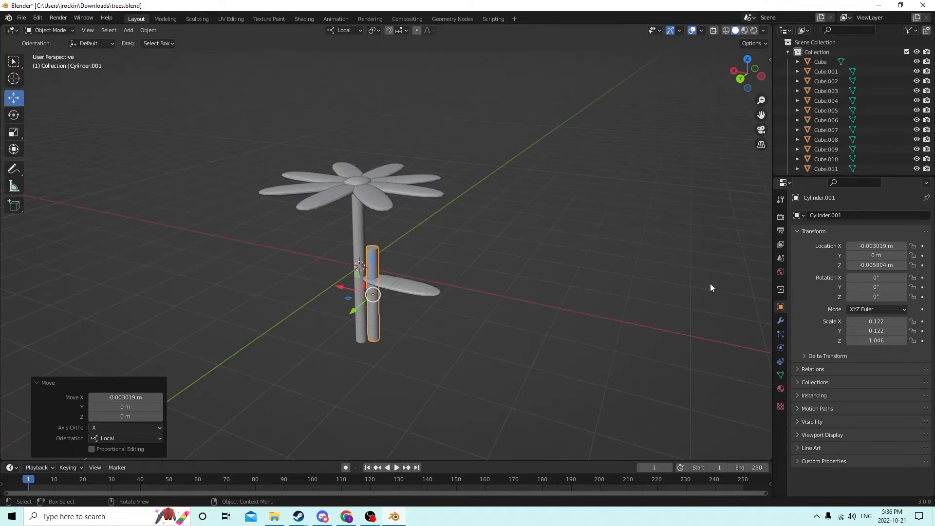
left_click(884, 287)
type("5")
key("Return")
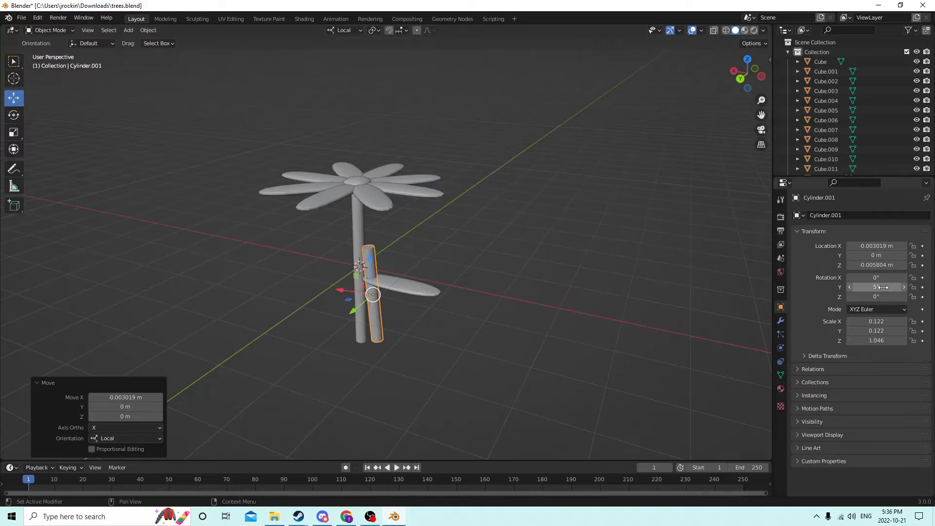
Set the shortened pole copy's Y rotation to -5°.
left_click(884, 287)
key("BackSpace")
key("Return")
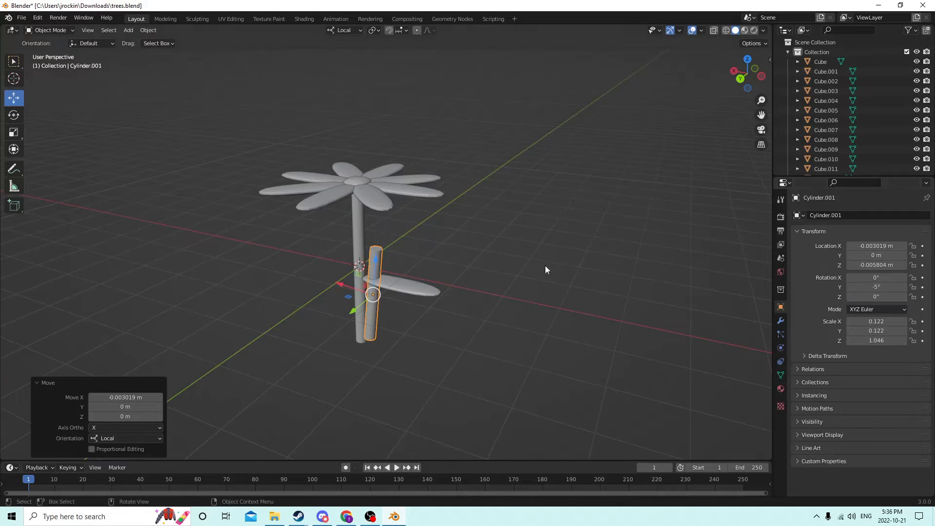
Scale the leaning side stem uniformly to about 0.563 of its size.
middle_click_drag(544, 265, 545, 252)
middle_click_drag(325, 185, 590, 237)
key("s")
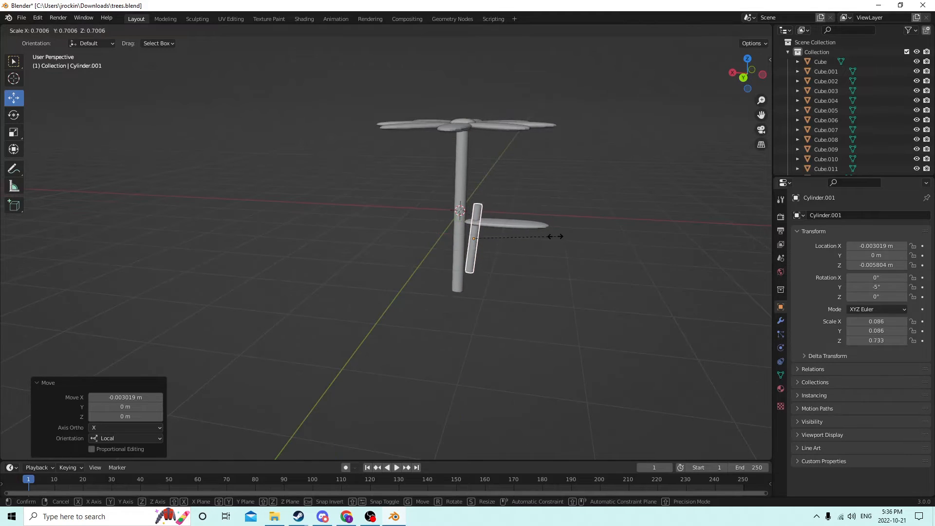
left_click(539, 238)
Move the side stem closer to the main pole and lower, to about X -0.00145 m and Z -0.00757 m.
middle_click_drag(539, 238, 501, 267)
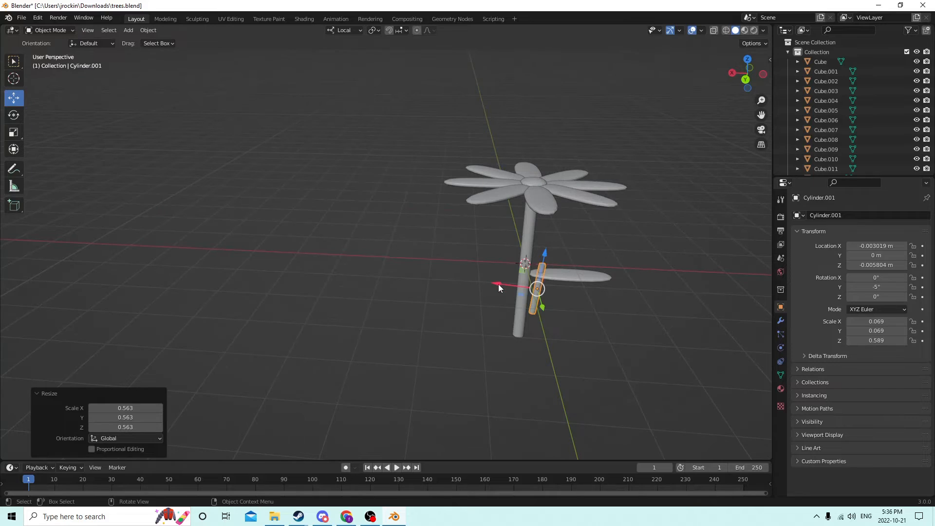
left_click_drag(499, 284, 494, 279)
middle_click_drag(493, 279, 503, 212)
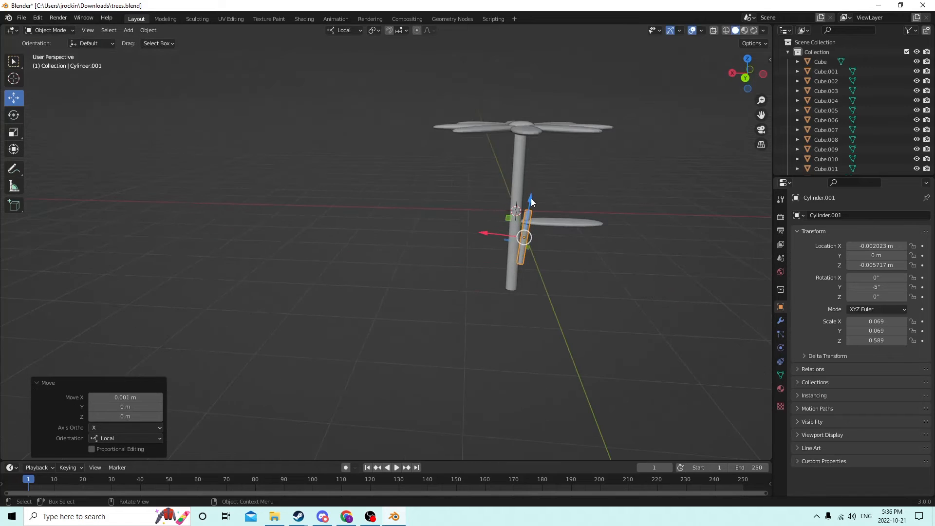
left_click_drag(531, 202, 489, 240)
middle_click_drag(489, 240, 487, 241)
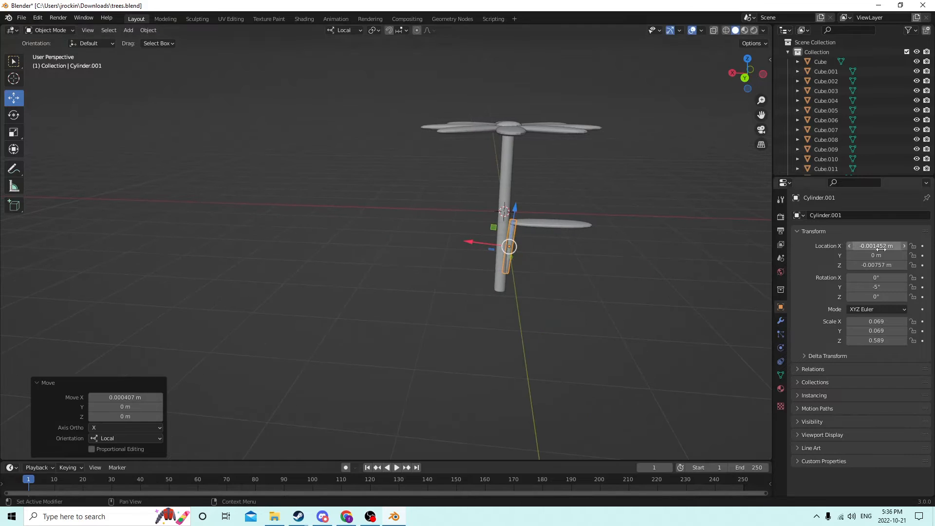
Set the side stem's Y rotation to -10°.
left_click(869, 288)
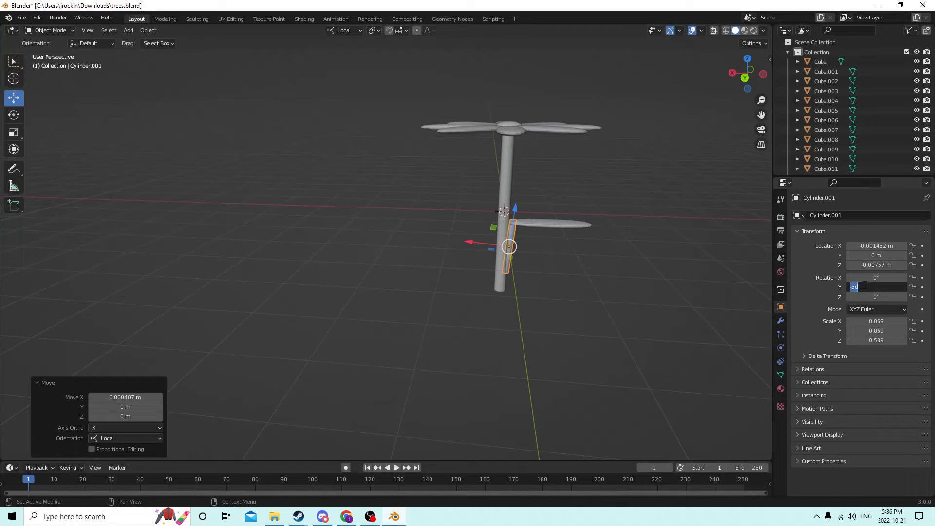
key("BackSpace")
key("Return")
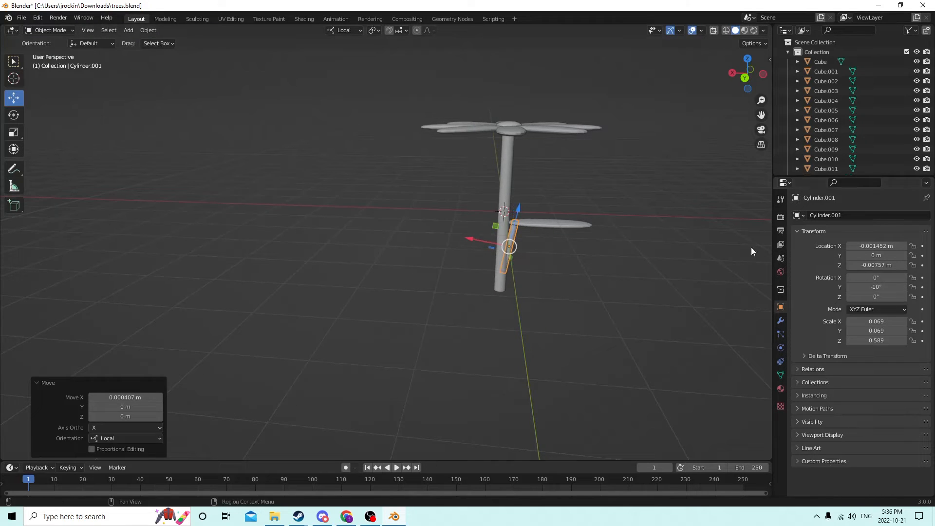
Move the lower blade up and outward onto the side stem's tip, to about X -0.01014 m and Z -0.00201 m.
scroll(630, 223, "up", 5)
middle_click_drag(630, 223, 602, 222)
left_click(599, 224)
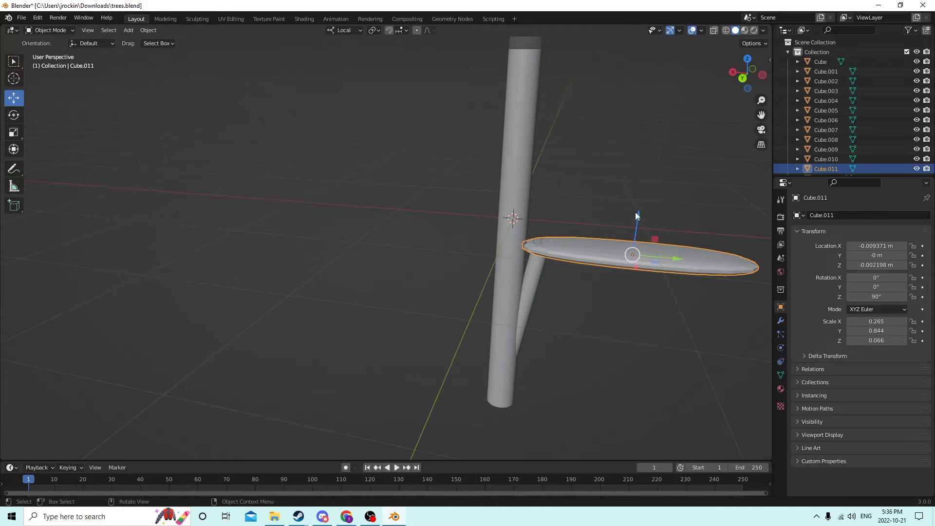
left_click_drag(636, 214, 635, 219)
left_click_drag(664, 251, 680, 252)
left_click(659, 179)
scroll(660, 180, "down", 3)
middle_click_drag(659, 179, 669, 213)
Try a Z rotation of 80° on the lower blade and set it to 100°.
left_click(597, 235)
middle_click_drag(597, 235, 589, 233)
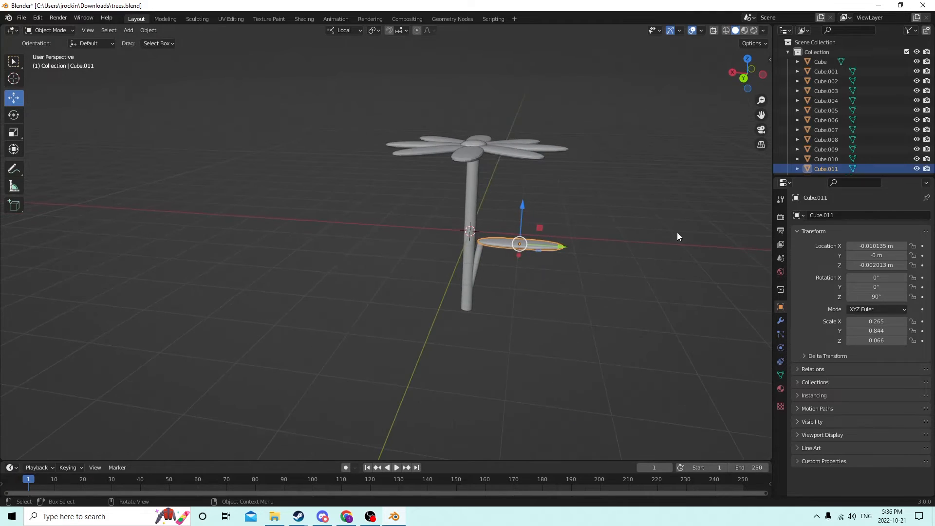
left_click(875, 296)
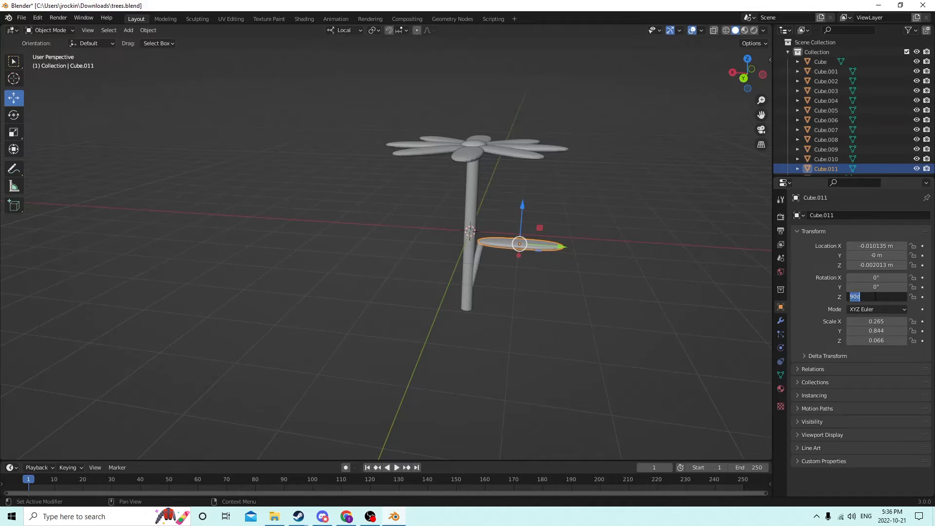
type("80")
key("Return")
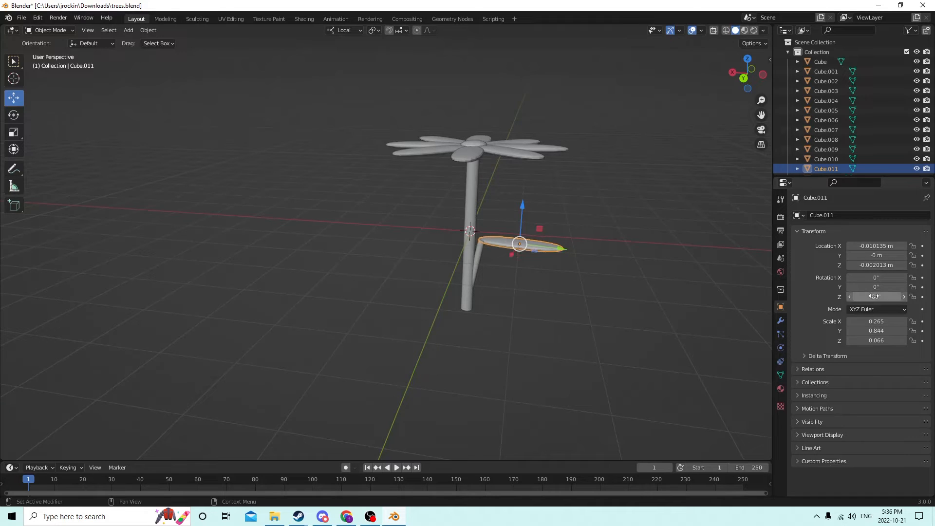
left_click(875, 296)
type("100")
key("Return")
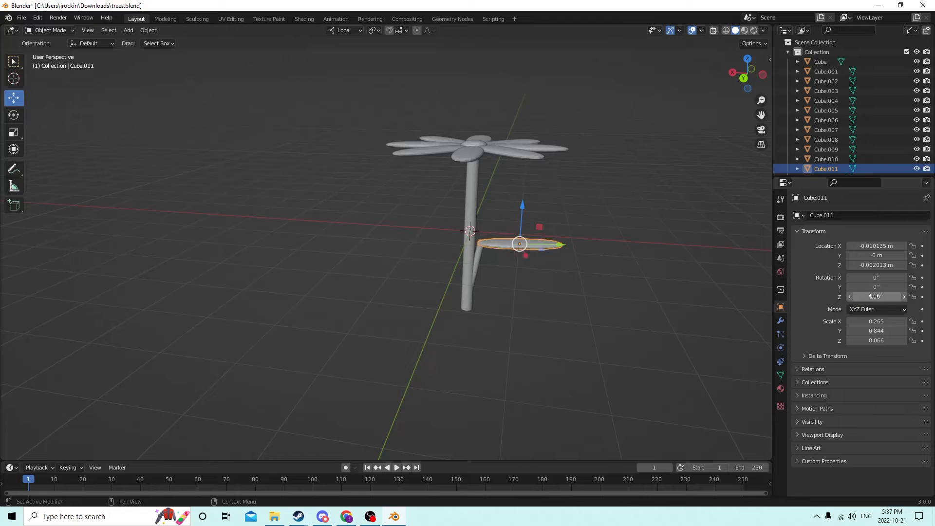
Raise the lower blade about 0.00065 m so it sits on the side stem's tip.
middle_click_drag(647, 215, 567, 227)
scroll(583, 220, "up", 7)
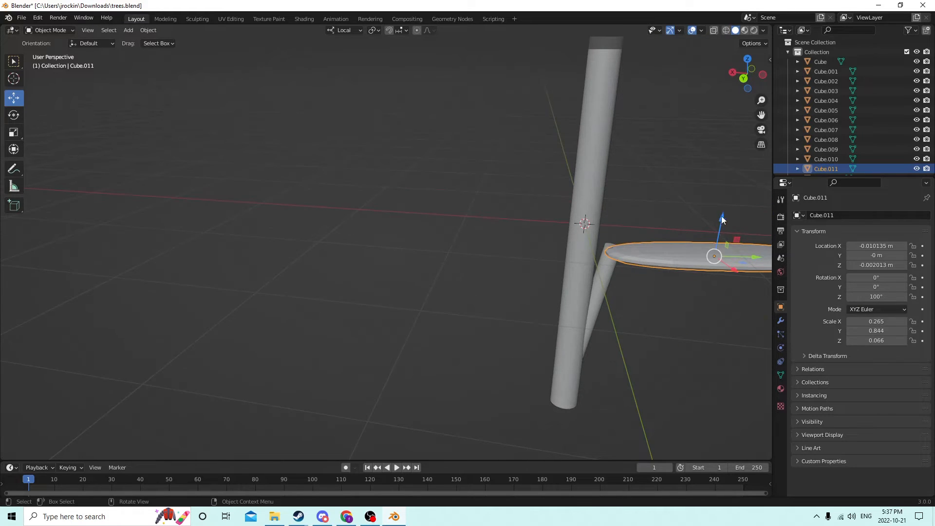
mouse_move(722, 219)
left_mouse_down()
mouse_move(720, 208)
mouse_move(722, 228)
left_mouse_up()
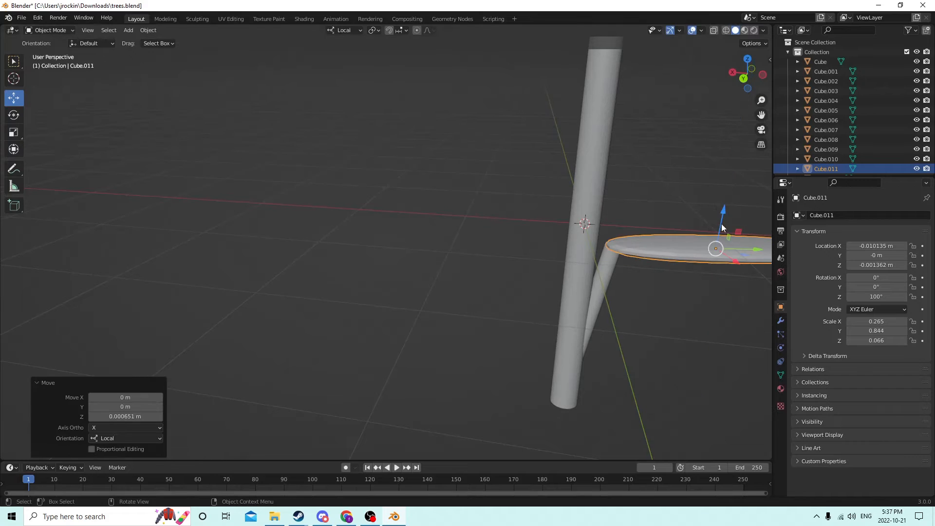
left_click(675, 183)
scroll(667, 171, "down", 8)
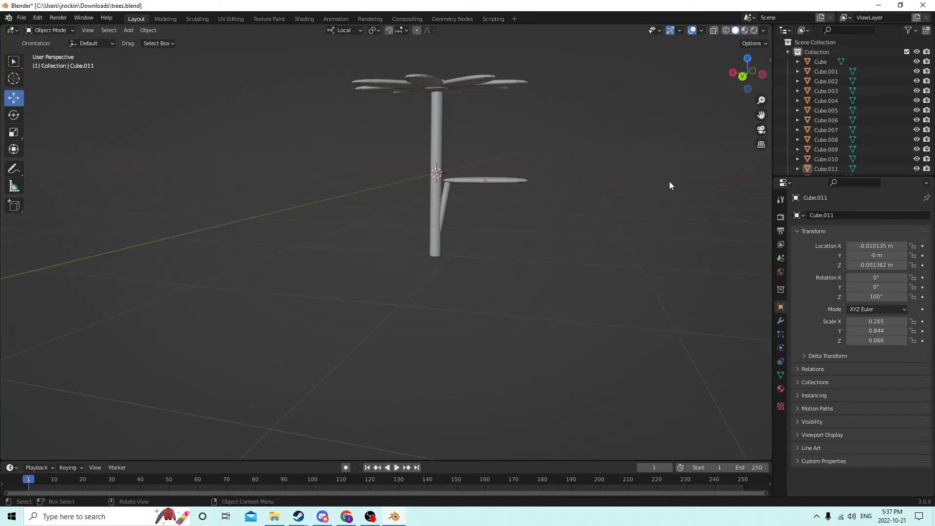
middle_click_drag(669, 185, 662, 223)
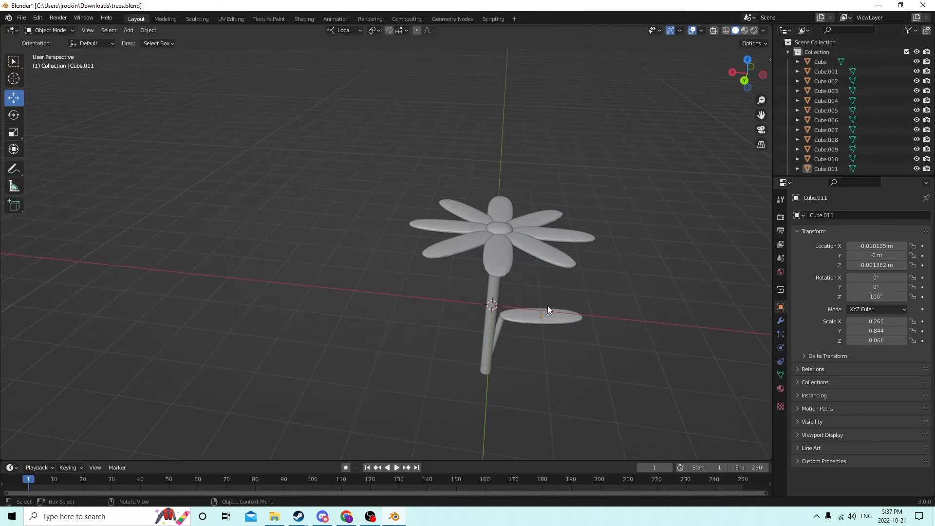
left_click(531, 318)
left_click(497, 332, "shift")
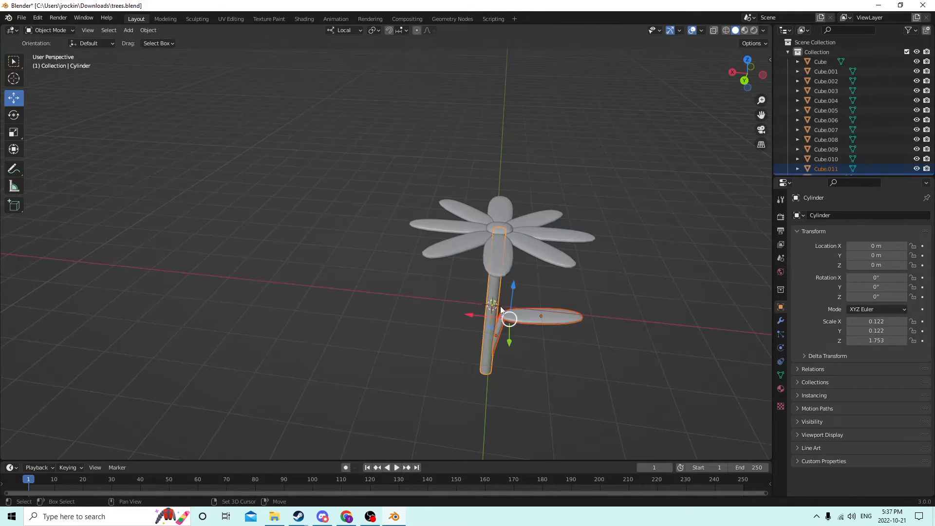
middle_click_drag(501, 309, 517, 278)
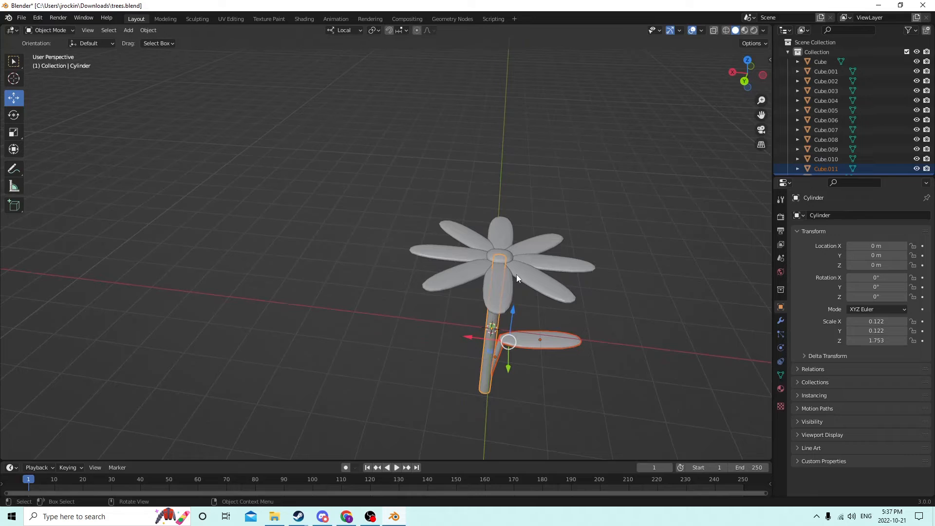
Join the eight top blades, the cap, the lower blade and the side stem into the main pole as one object.
left_click(529, 249)
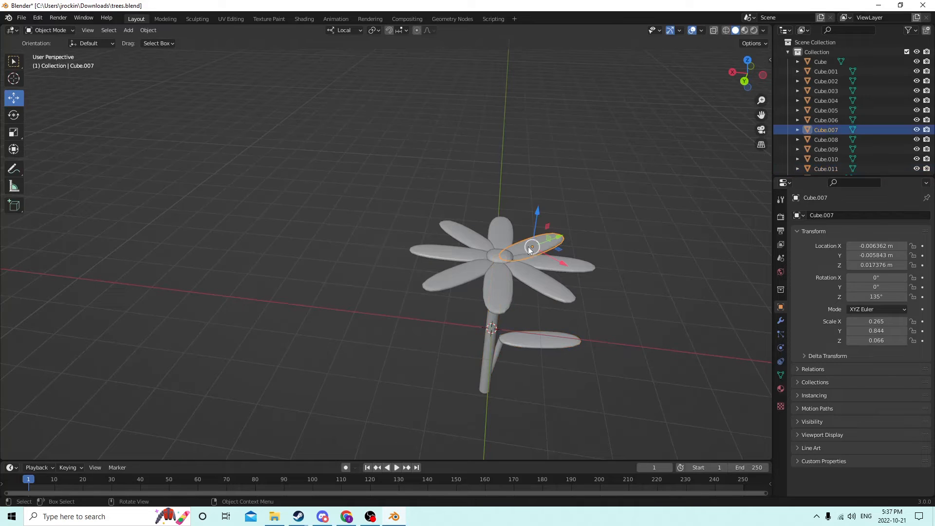
left_click(495, 235, "shift")
left_click(463, 238, "shift")
left_click(453, 249, "shift")
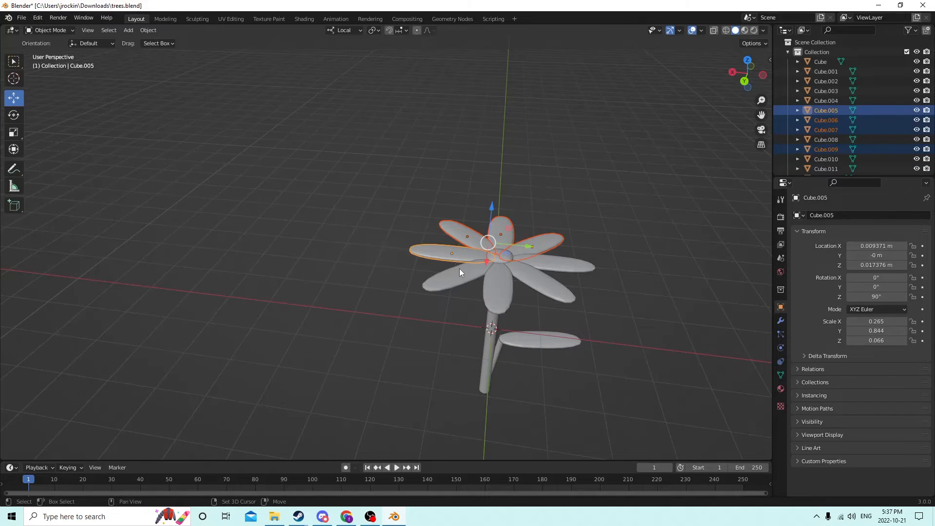
left_click(460, 269, "shift")
left_click(495, 283, "shift")
left_click(501, 258, "shift")
left_click(539, 279, "shift")
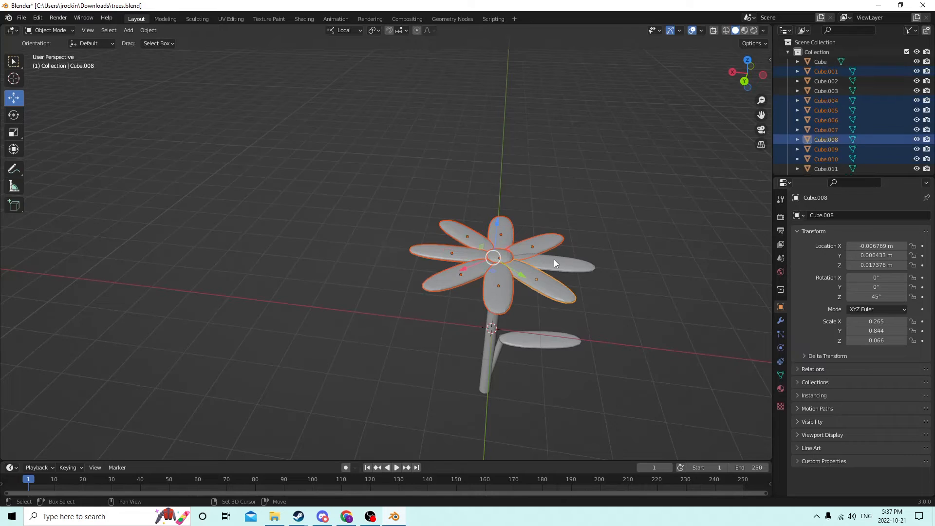
left_click(553, 259, "shift")
left_click(547, 341, "shift")
left_click(496, 350, "shift")
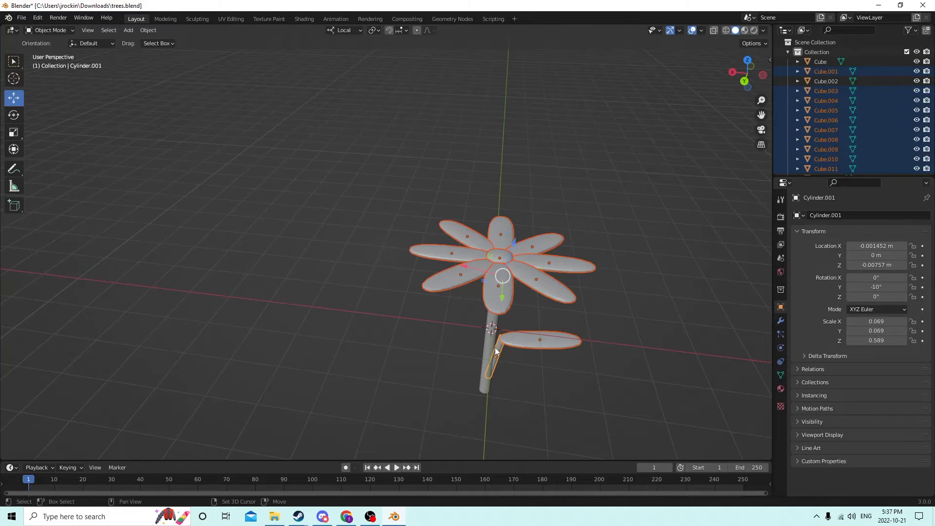
left_click(489, 350, "shift")
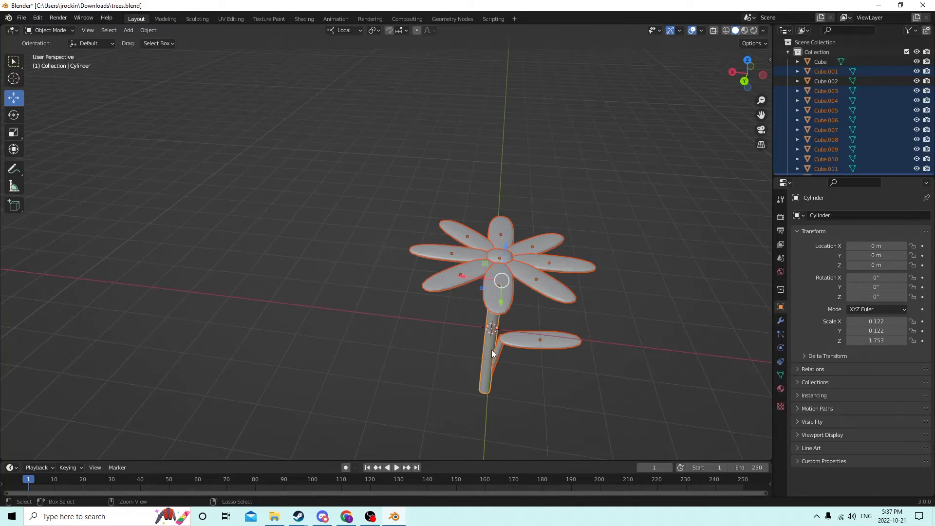
key("ctrl+j")
In Edit Mode, switch the viewport to Material Preview and create a new material for the joined plant.
scroll(521, 267, "down", 4)
middle_click_drag(520, 267, 610, 226)
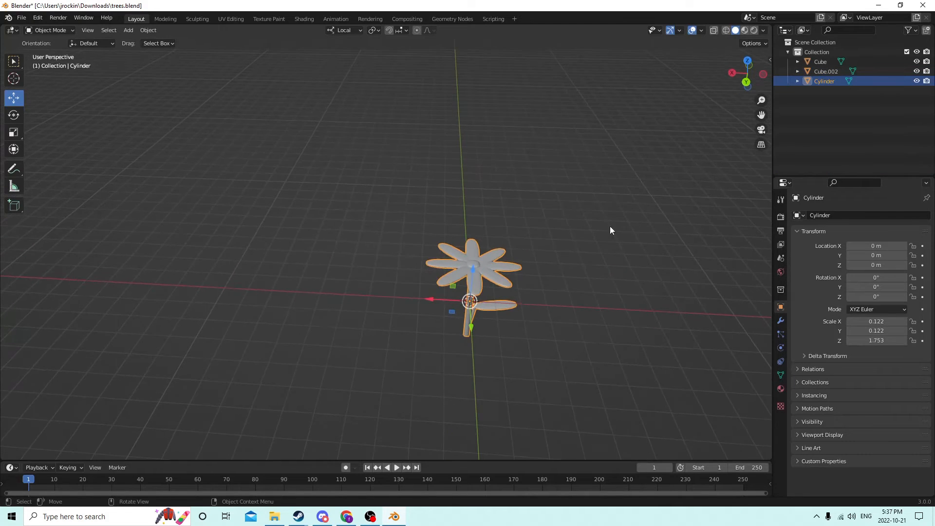
scroll(677, 182, "down", 3)
middle_click_drag(677, 182, 655, 178)
scroll(674, 174, "up", 3)
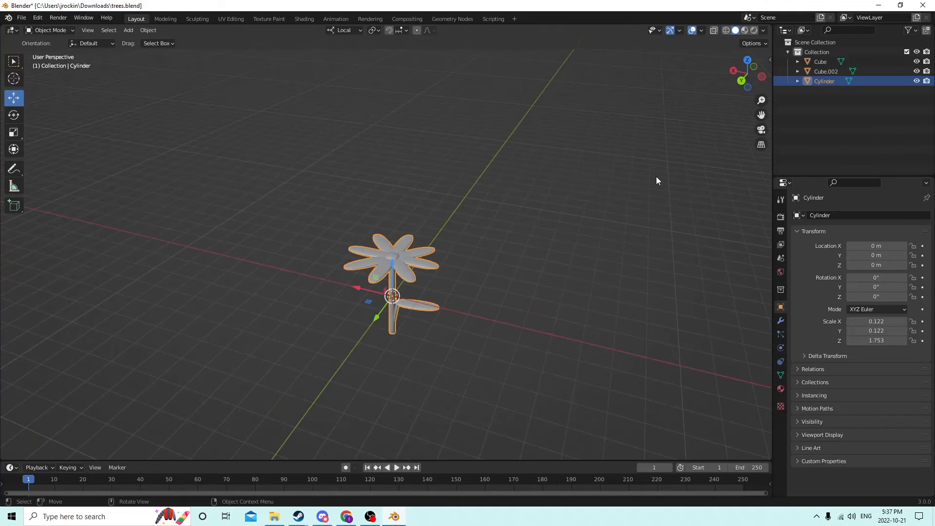
key("Tab")
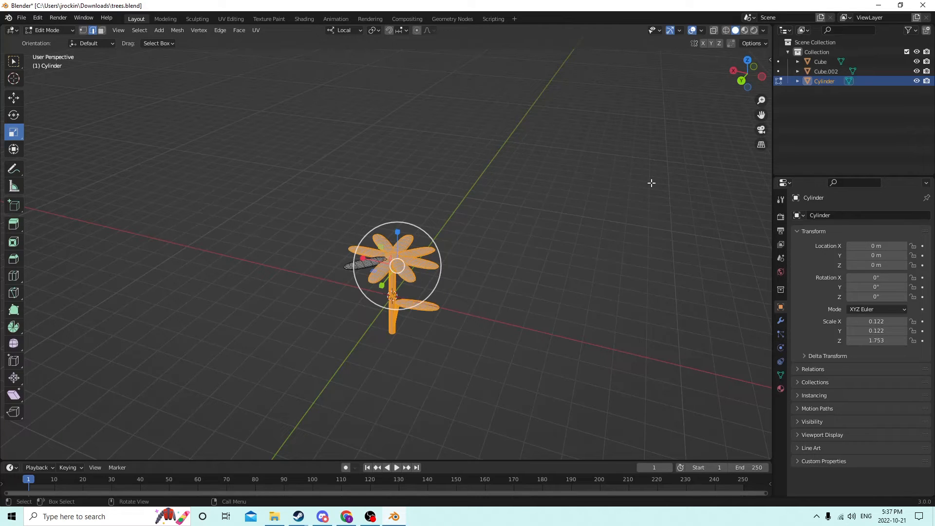
middle_click_drag(637, 210, 642, 210)
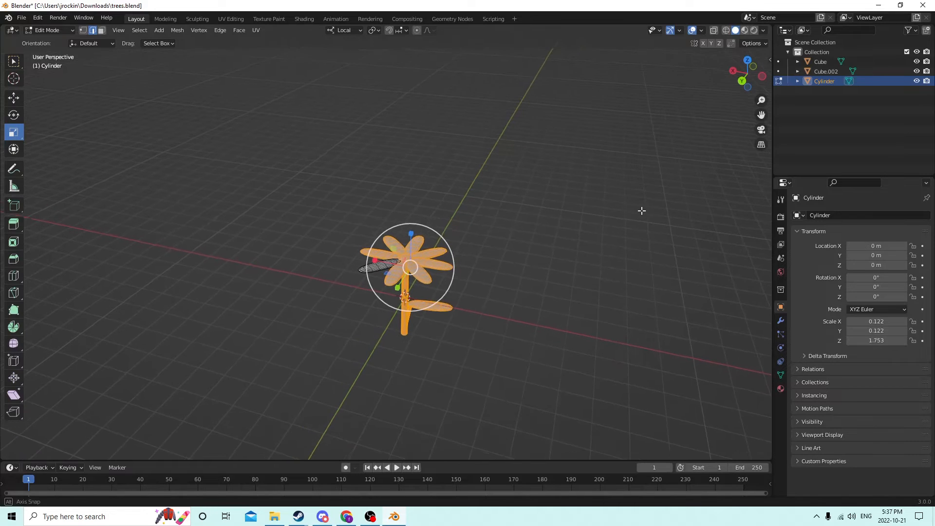
left_click(781, 388)
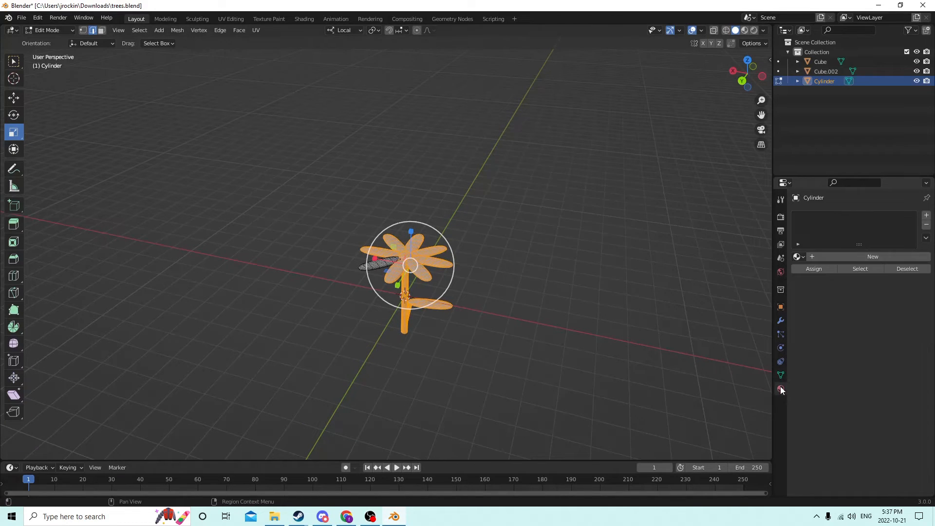
left_click(744, 31)
scroll(582, 139, "up", 4)
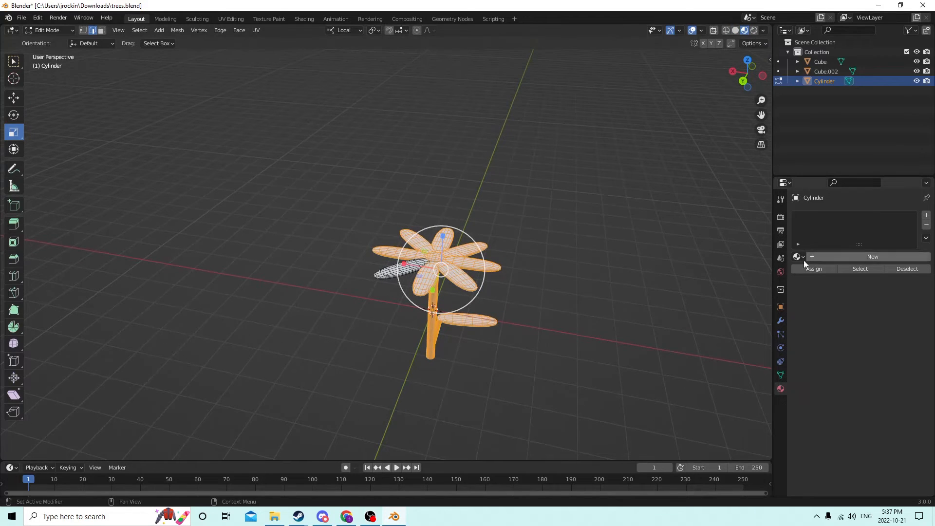
left_click(926, 215)
left_click(866, 255)
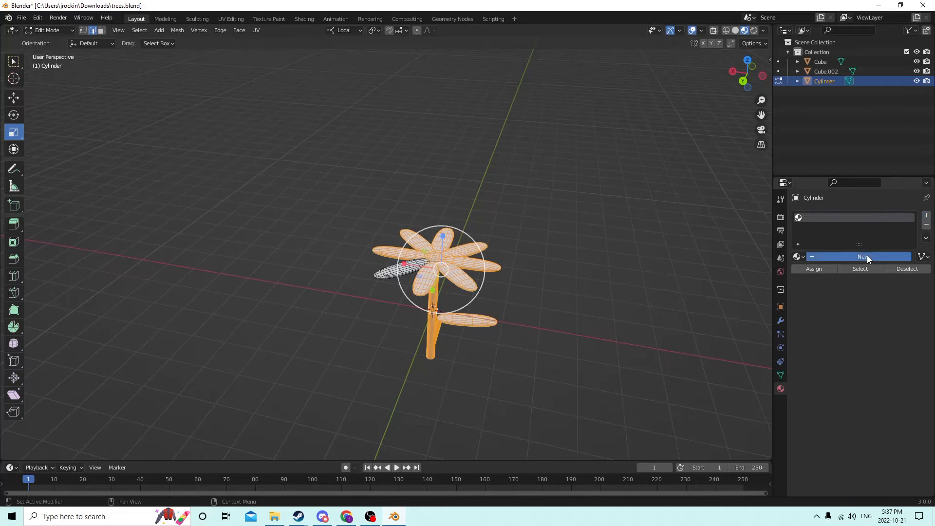
Set the material's base color to dark green (H 0.308, S 0.950, V 0.220), assign it to the selected geometry and deselect everything.
left_click(873, 373)
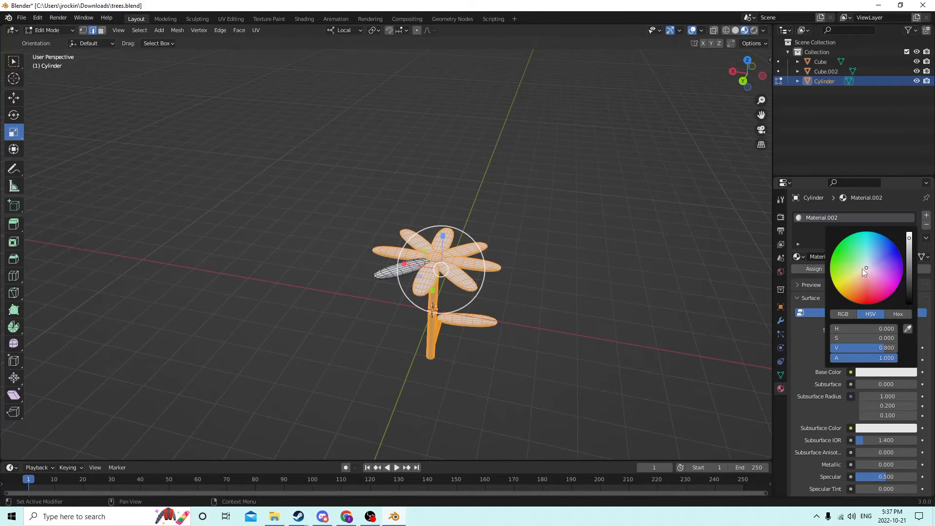
left_click_drag(861, 269, 833, 262)
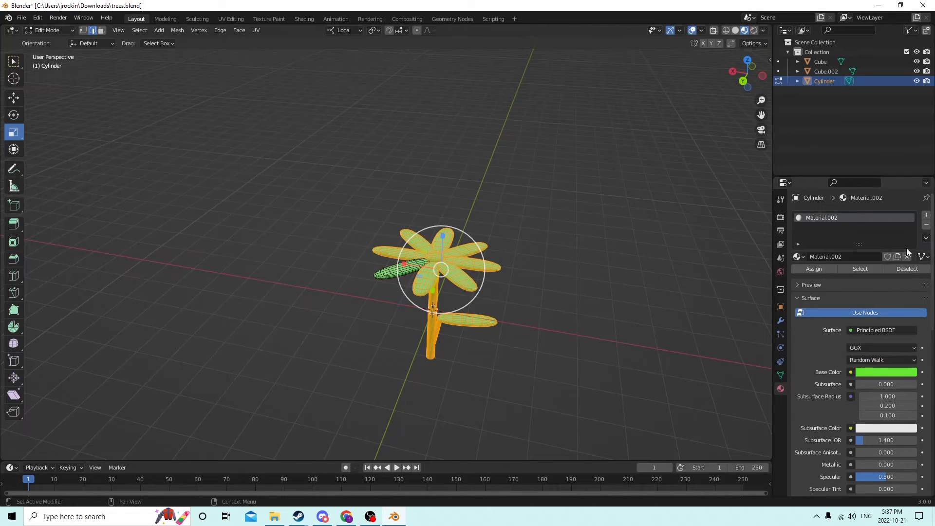
left_click(890, 372)
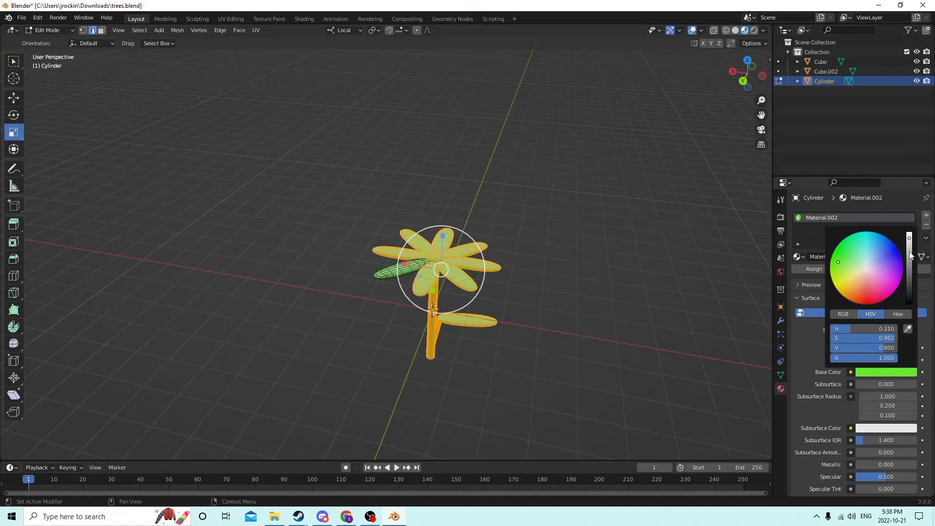
left_click_drag(910, 253, 909, 265)
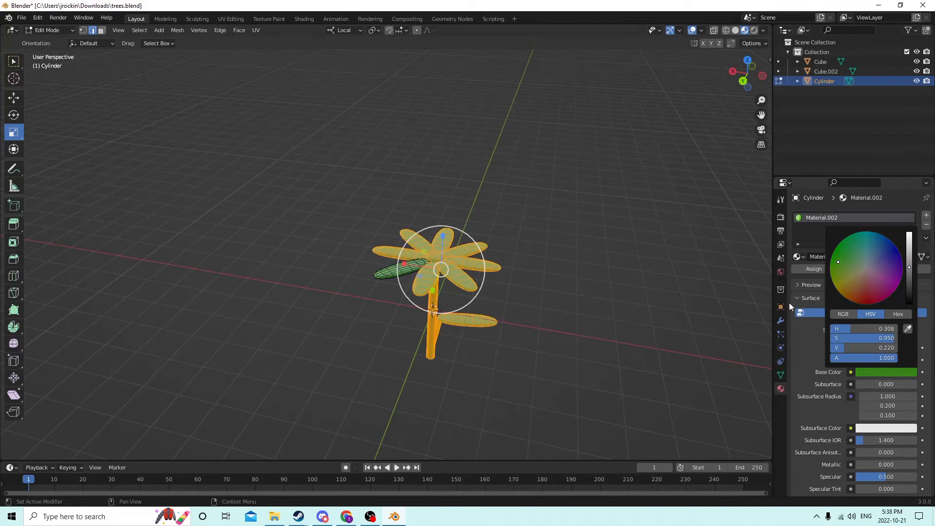
left_click(804, 271)
left_click(600, 261)
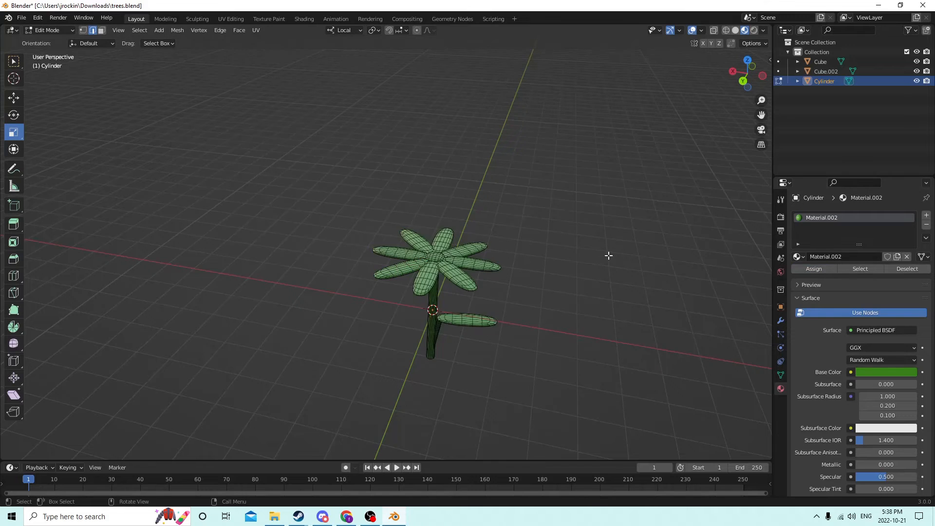
middle_click_drag(609, 255, 570, 268)
scroll(610, 245, "up", 2)
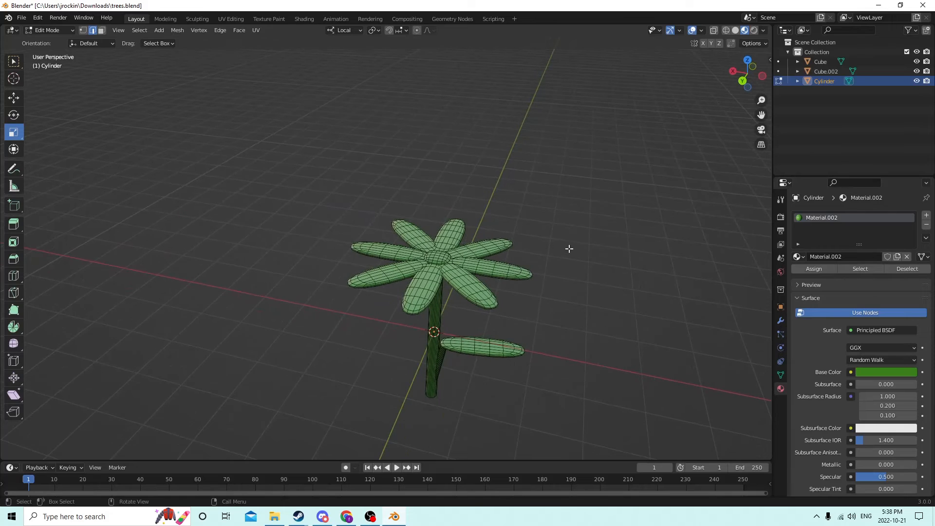
Select the whole round cap at the center of the flower and create a new material in an additional slot.
left_click(531, 274)
key("ctrl+l")
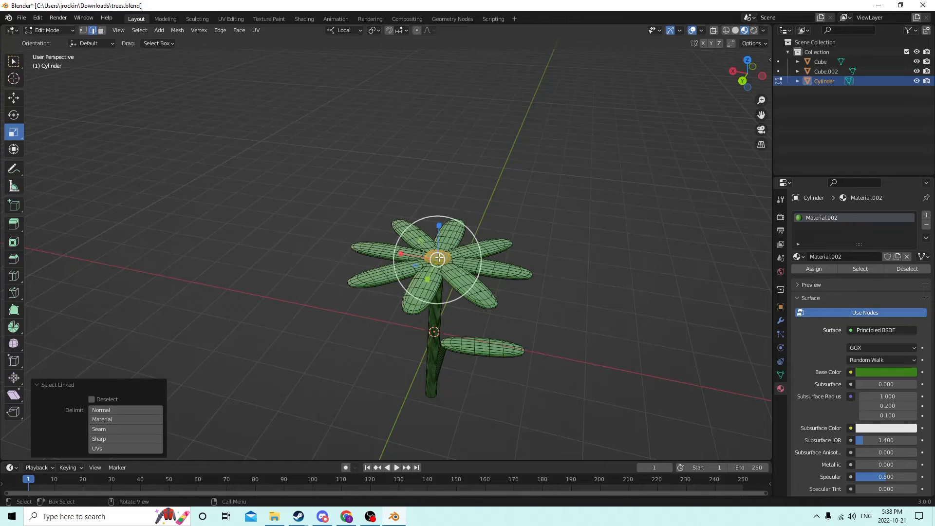
left_click(925, 217)
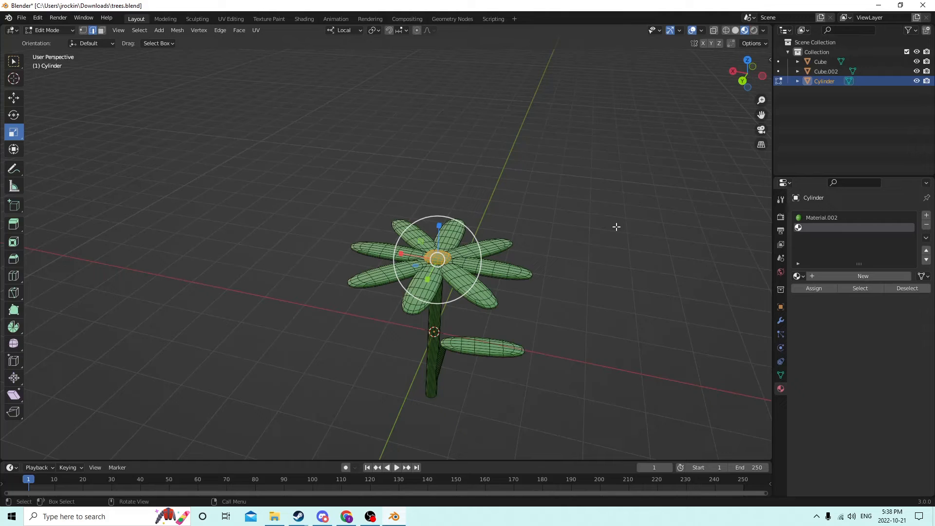
left_click(868, 276)
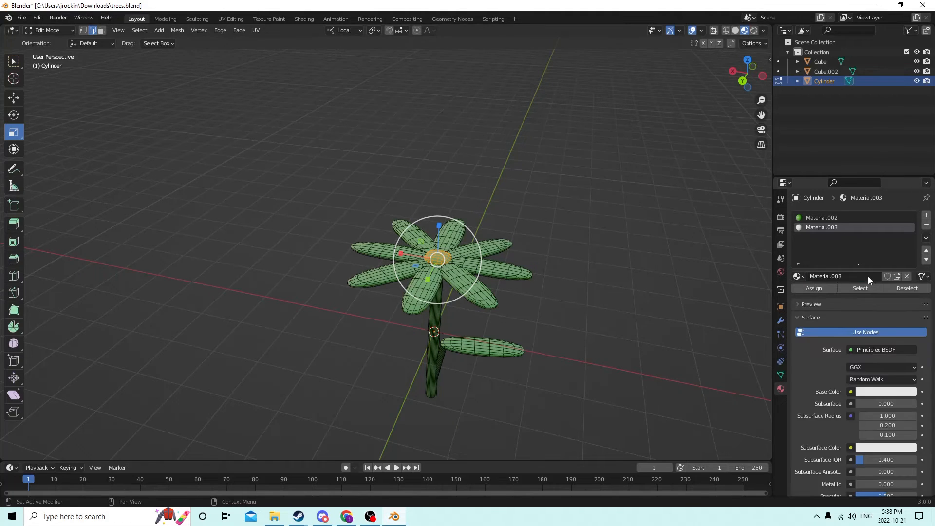
Set the new material's base color to yellow, assign it to the selected center cap and deselect the geometry.
left_click(880, 393)
left_click_drag(866, 286, 842, 305)
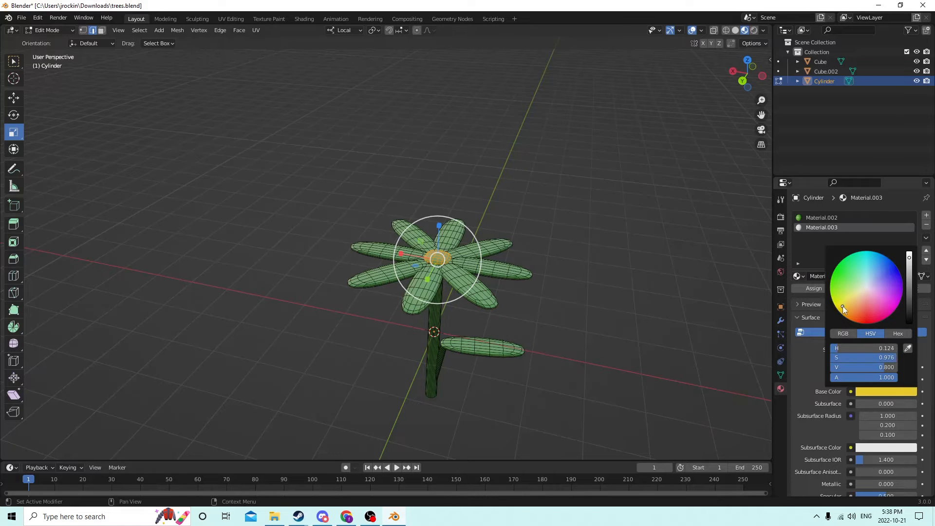
left_click(814, 288)
left_click(605, 306)
Select the complete linked geometry of all eight petals around the yellow center.
middle_click_drag(605, 306, 616, 318)
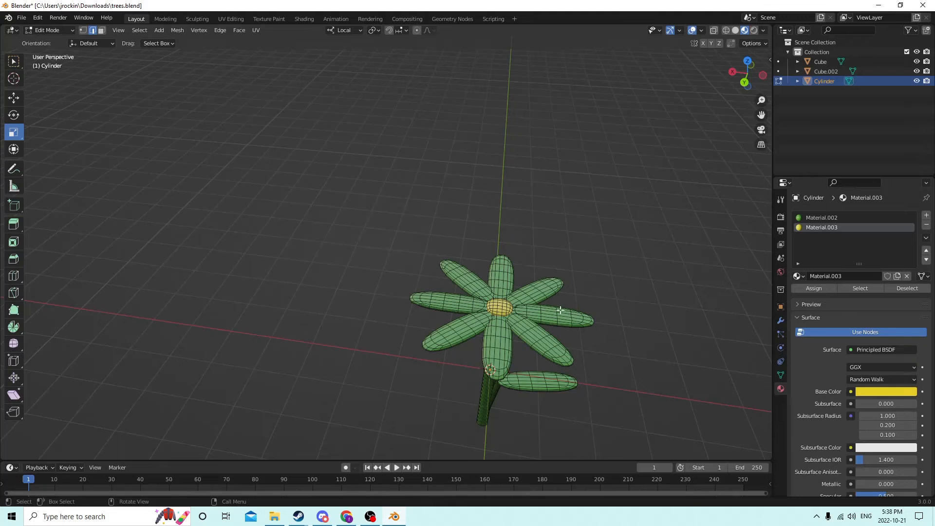
key("l")
key("l")
key("l")
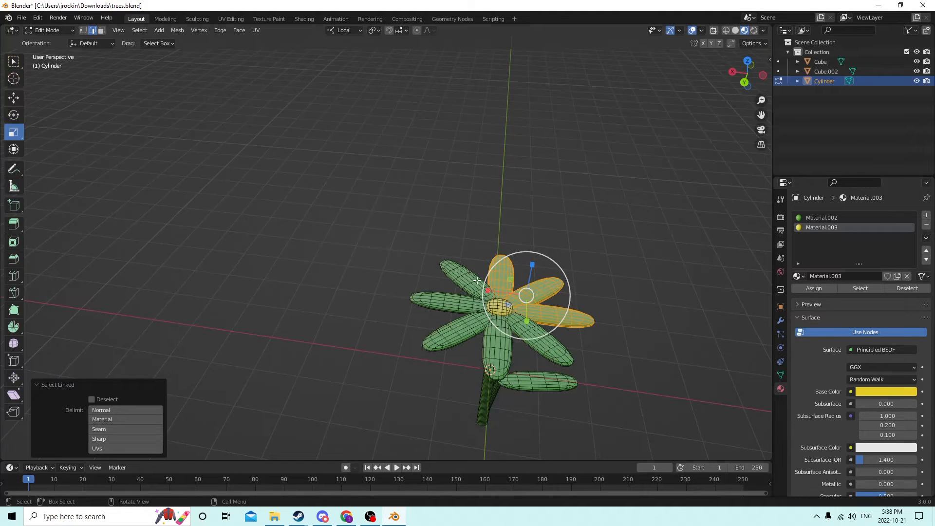
key("l")
key("l")
key("l")
key("l")
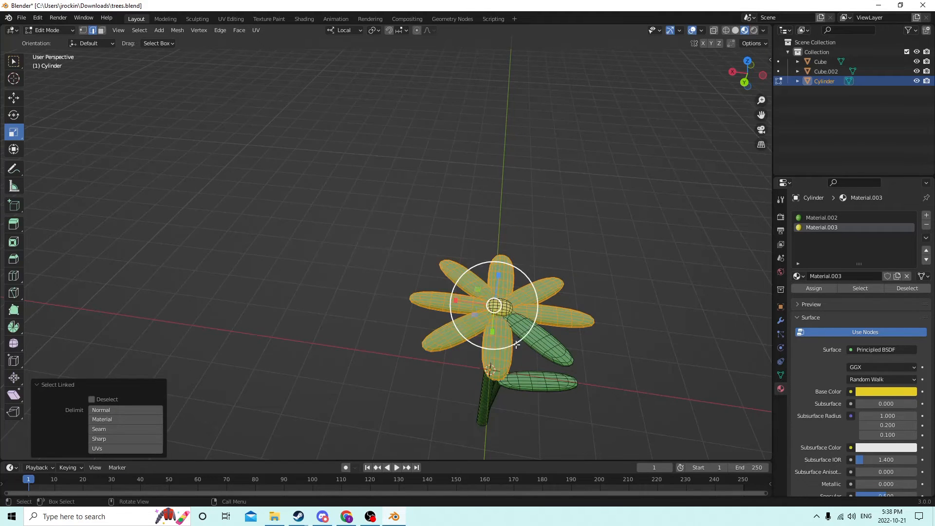
key("l")
middle_click_drag(681, 300, 730, 271)
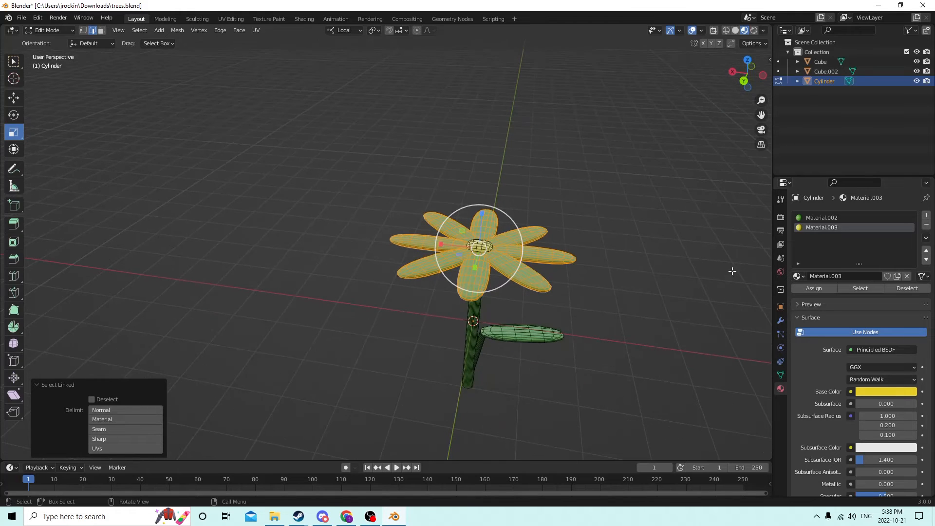
Create a third material with the default white base color, assign it to the eight petals and deselect everything.
left_click(925, 215)
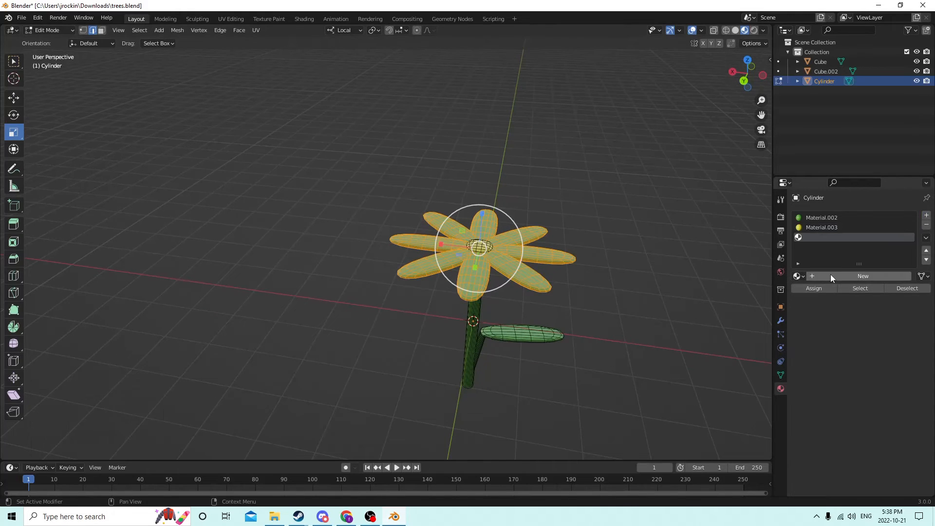
left_click(831, 274)
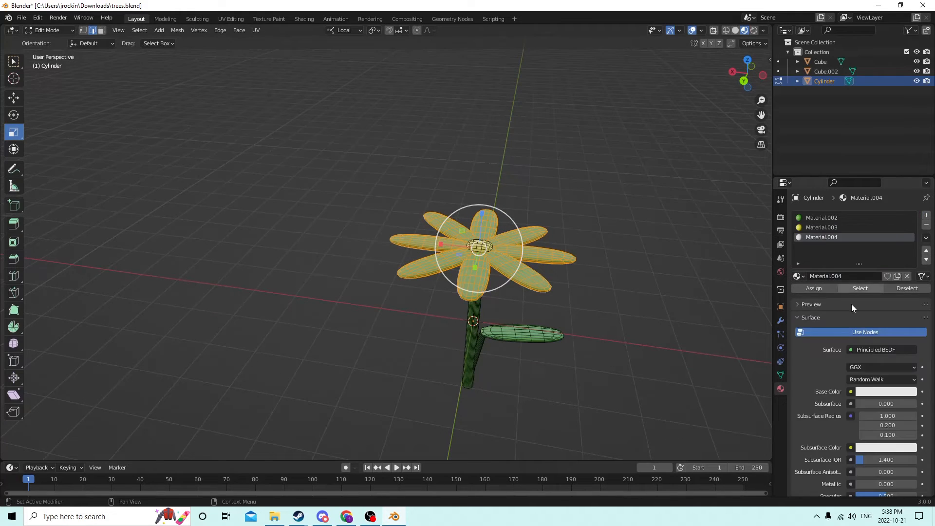
left_click(813, 287)
key("alt+a")
Select the whole leaf on the side stem and create a fourth material in a new slot.
middle_click_drag(657, 263, 587, 258)
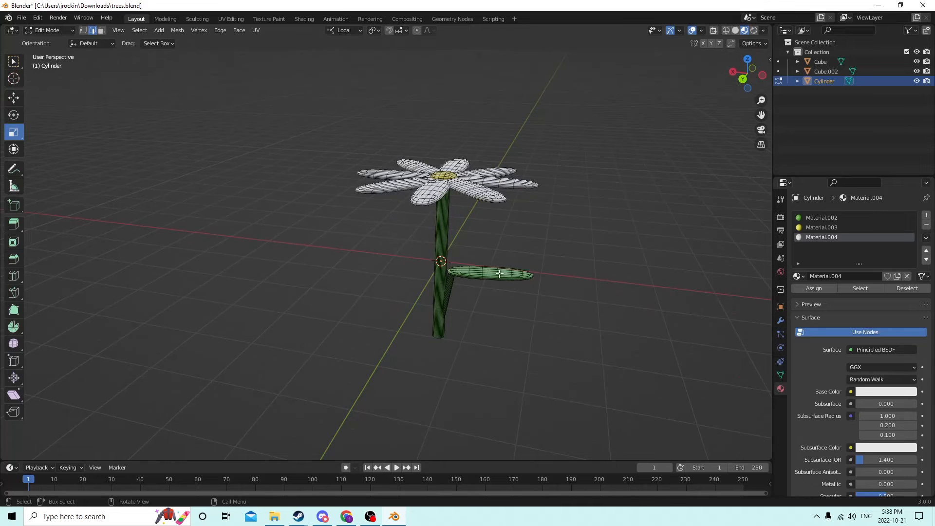
key("l")
middle_click_drag(499, 274, 644, 267)
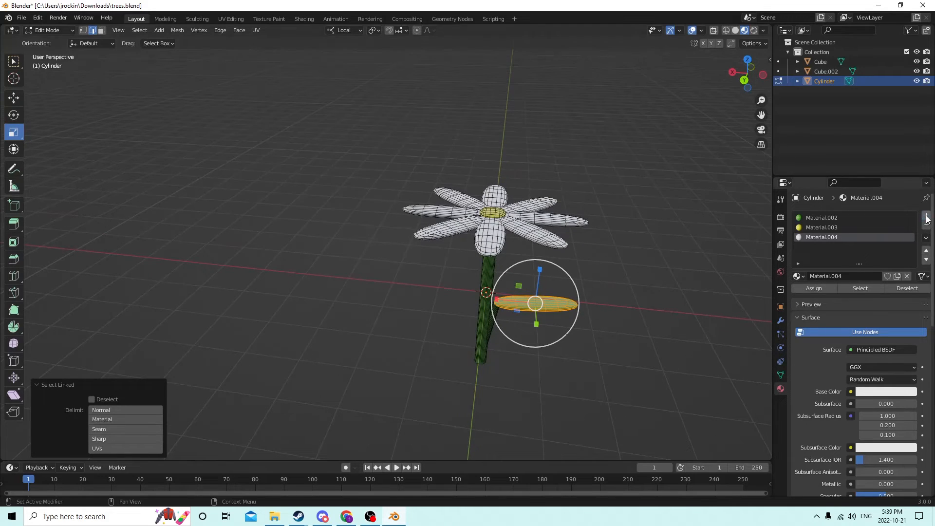
left_click(927, 216)
left_click(832, 278)
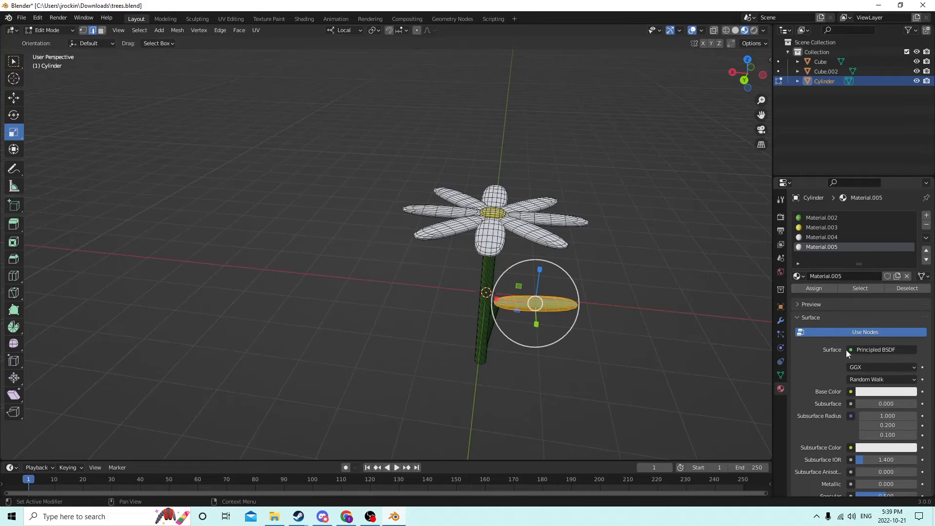
Set the fourth material's base color to bright green, assign it to the selected leaf and deselect the geometry.
left_click(872, 392)
left_click_drag(865, 287, 844, 275)
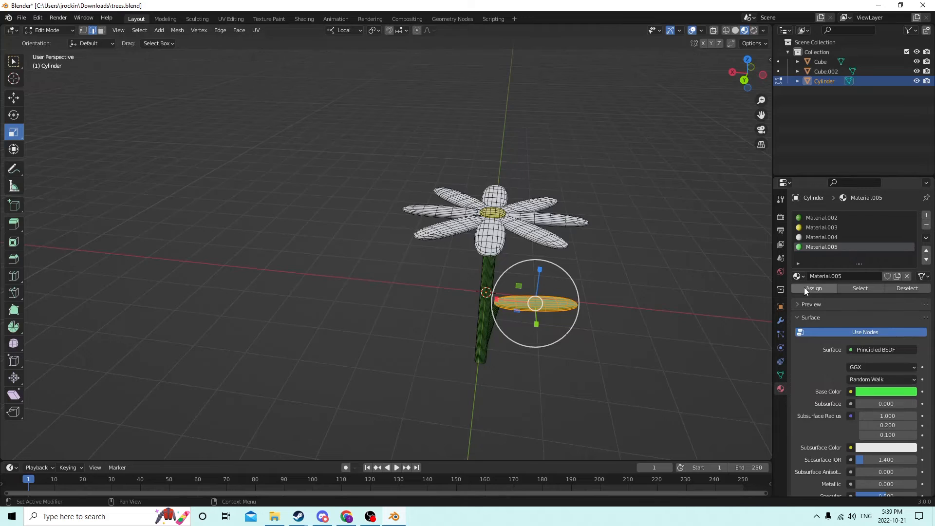
left_click(675, 262)
Return to Object Mode and raise the flower about 0.0476 m along Z to clear the space at the origin.
middle_click_drag(675, 261, 553, 264)
scroll(652, 268, "down", 2)
scroll(666, 261, "up", 4)
scroll(636, 269, "down", 2)
scroll(646, 275, "down", 2)
scroll(669, 283, "down", 2)
key("Tab")
scroll(688, 270, "up", 2)
scroll(693, 257, "down", 2)
scroll(614, 281, "up", 2)
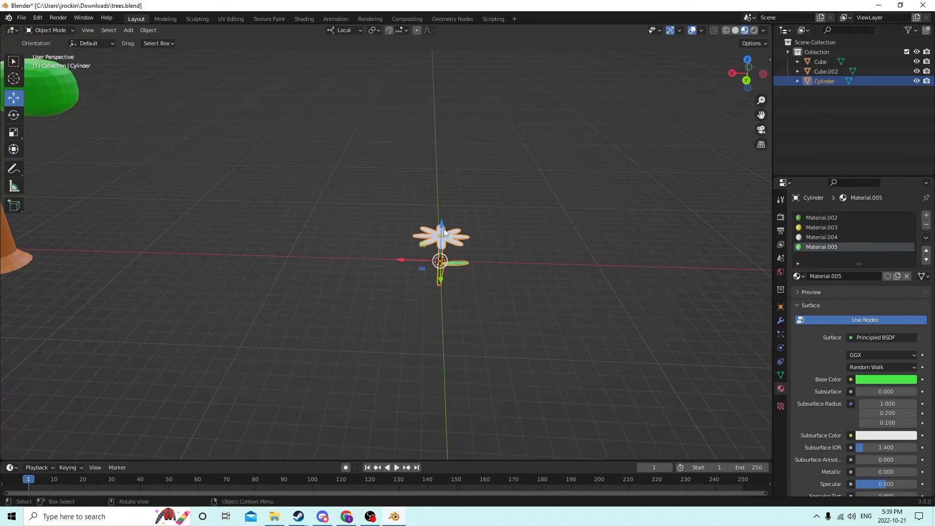
left_click_drag(443, 228, 443, 157)
mouse_move(443, 157)
middle_mouse_down()
mouse_move(412, 162)
mouse_move(434, 166)
middle_mouse_up()
Add a cube at the origin below the flower and enter Edit Mode on it.
middle_click_drag(538, 237, 537, 225)
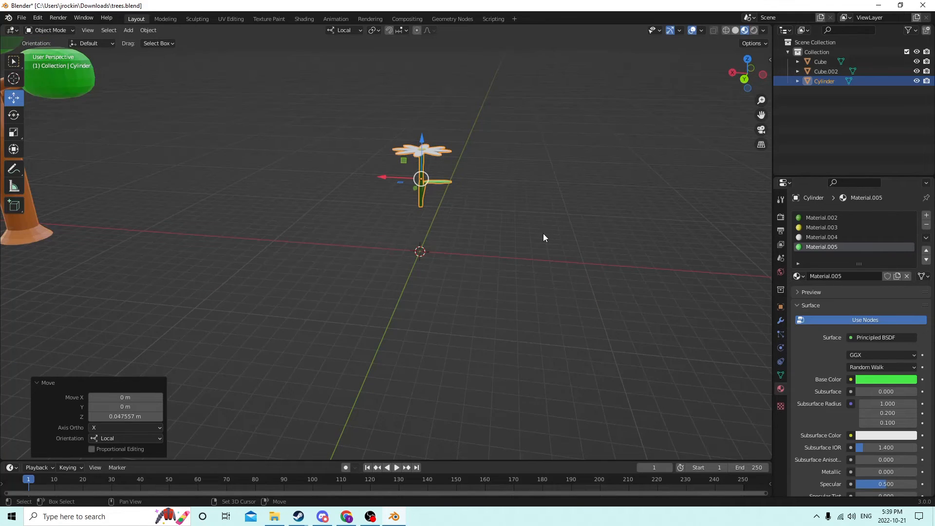
key("shift+a")
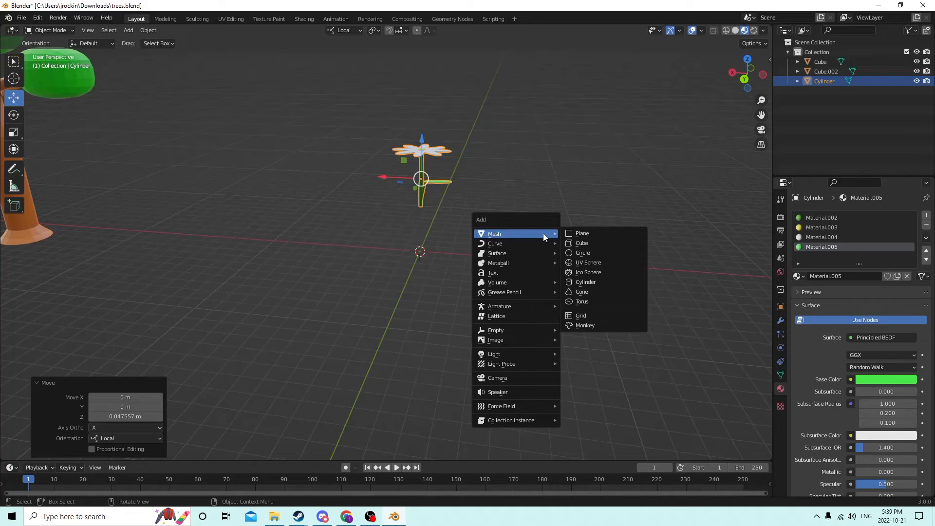
left_click(580, 242)
middle_click_drag(596, 275, 563, 289)
scroll(594, 279, "up", 1)
key("Tab")
scroll(564, 289, "up", 3)
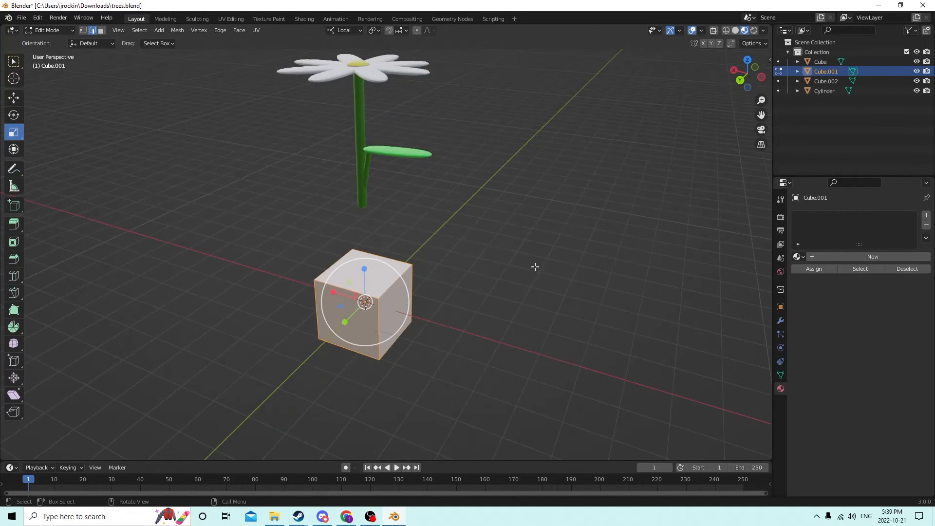
Bevel the cube's four vertical edges with a width of about 0.00902 m and 4 segments to make it cylindrical.
left_click(412, 294)
left_click(379, 317, "shift")
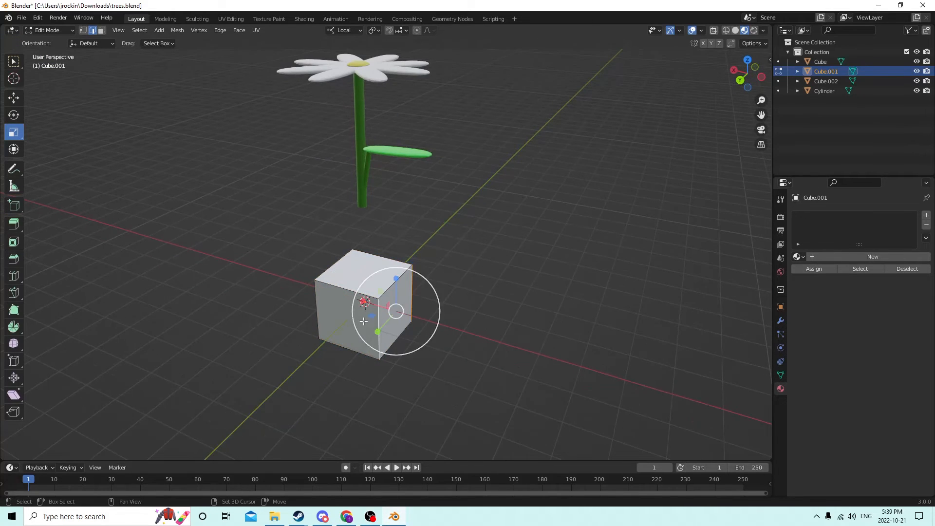
middle_click_drag(318, 310, 592, 248)
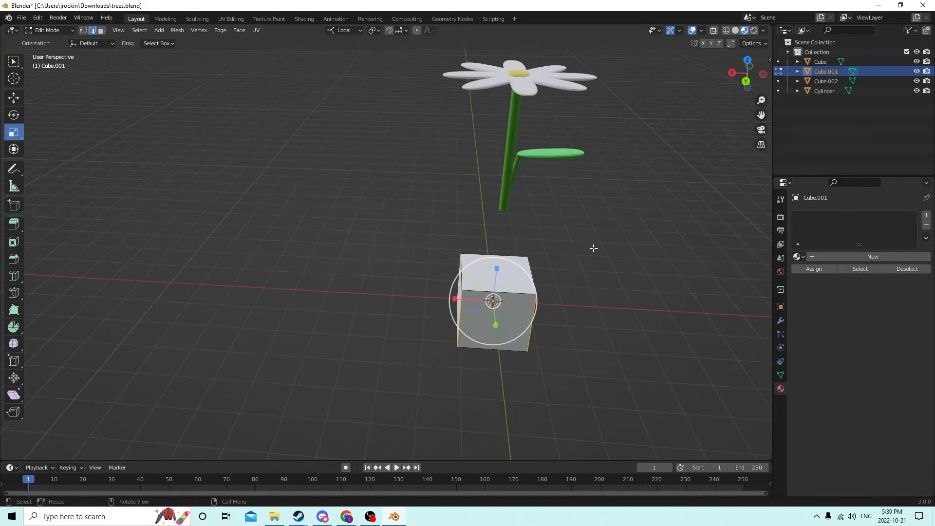
key("ctrl+b")
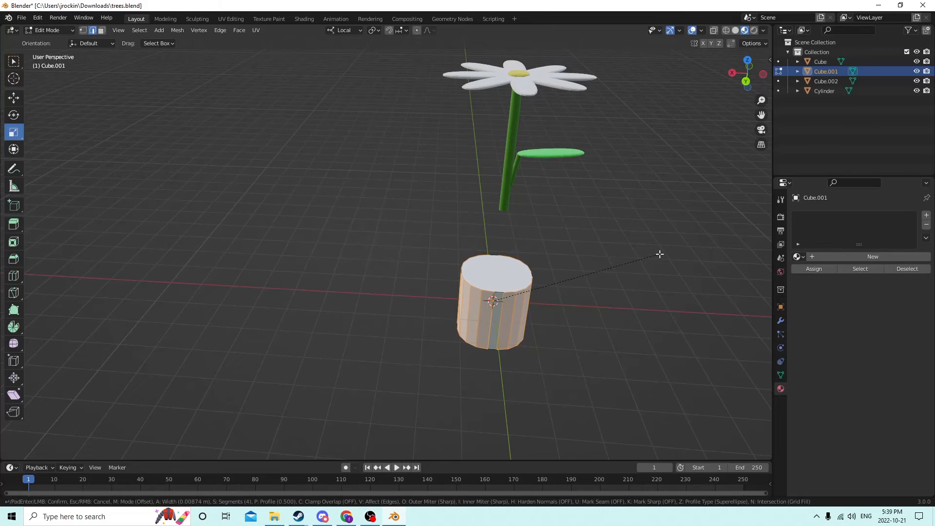
left_click(661, 254)
middle_click_drag(653, 254, 642, 238)
scroll(626, 261, "up", 2)
scroll(633, 255, "down", 2)
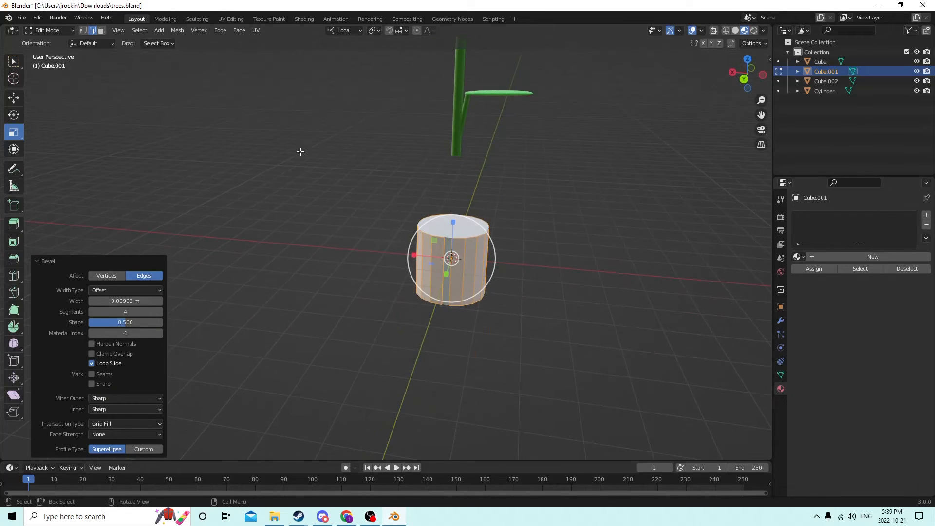
key("s")
key("z")
key("z")
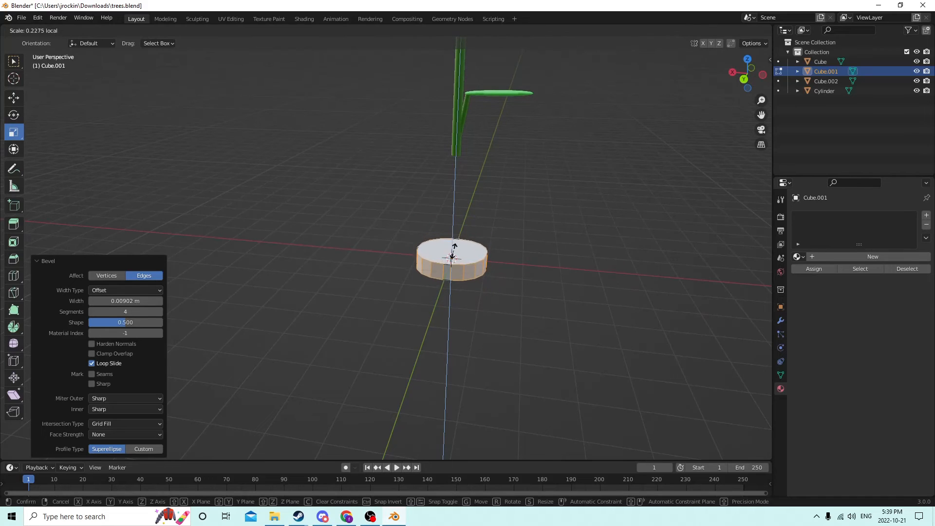
key("Escape")
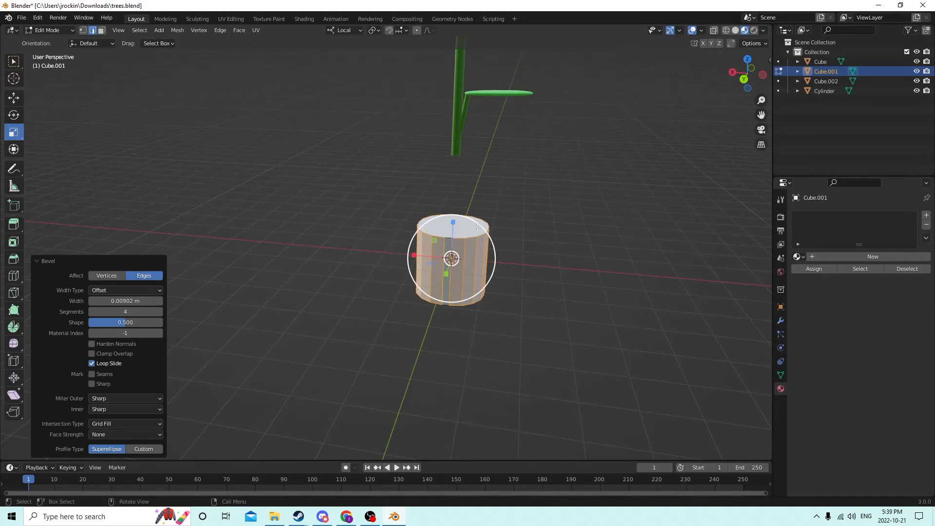
In Object Mode, flatten the cylinder along Z by 0.084, stretch it back by 12.068 and return to Edit Mode.
key("Tab")
left_click(14, 132)
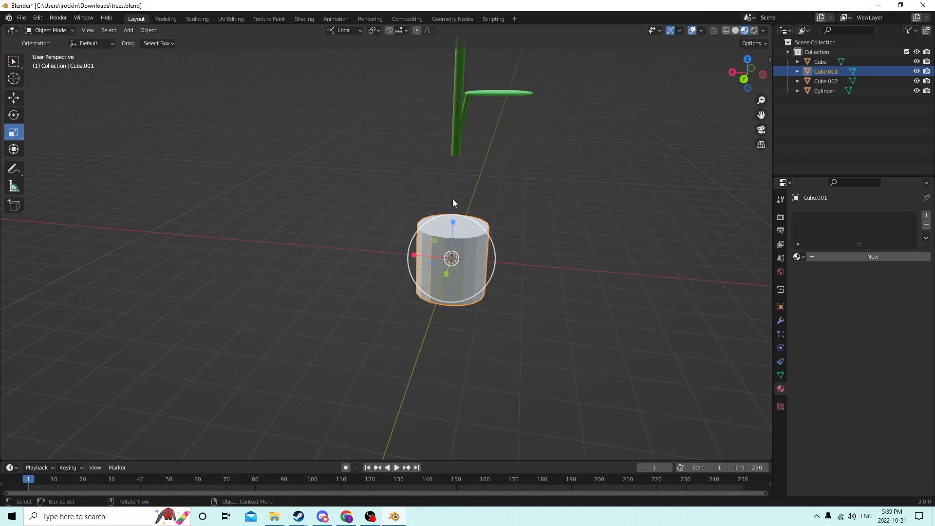
left_click_drag(454, 224, 451, 255)
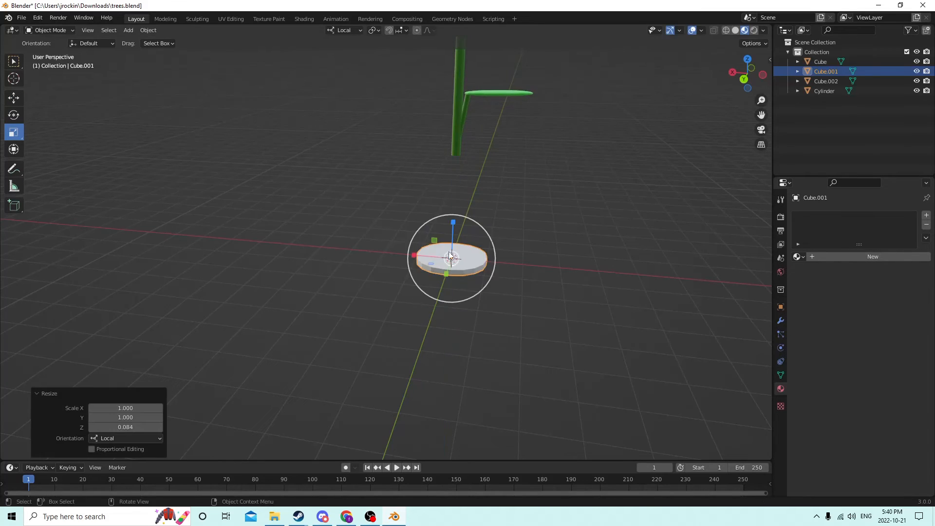
middle_click_drag(441, 240, 431, 249)
scroll(436, 251, "up", 2)
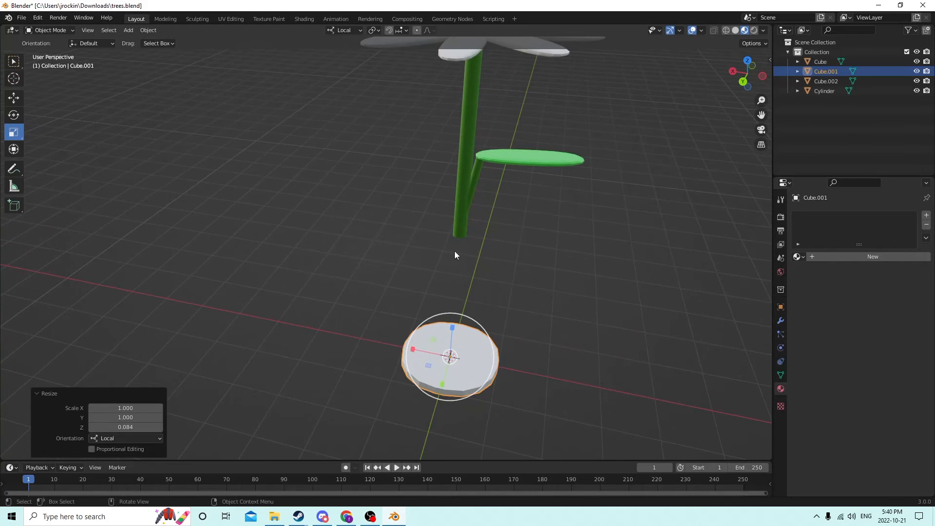
middle_click_drag(512, 299, 513, 282)
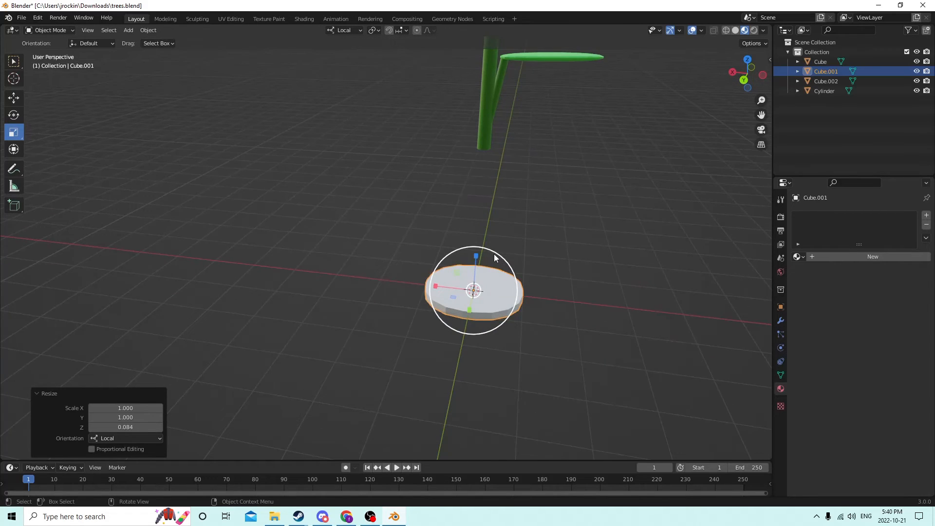
left_click_drag(475, 256, 526, 286)
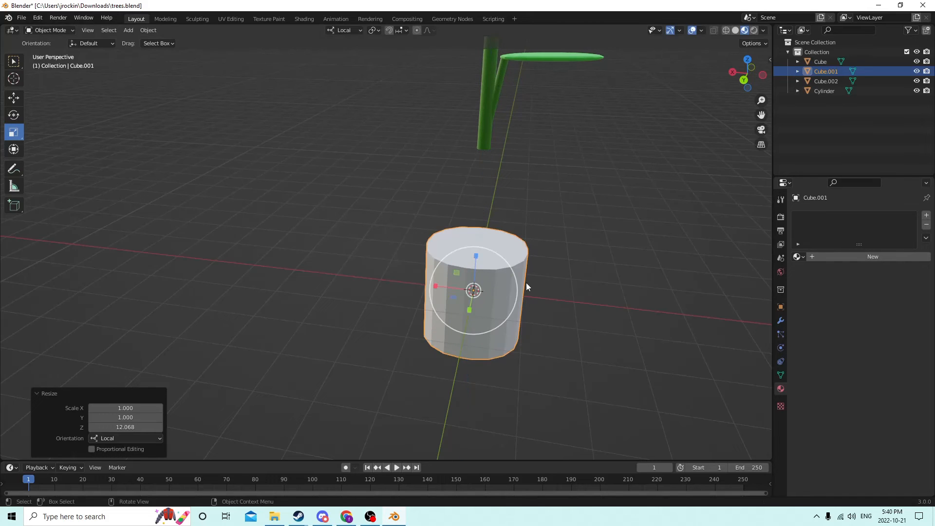
left_click(573, 326)
mouse_move(560, 337)
middle_mouse_down()
mouse_move(558, 322)
mouse_move(551, 346)
middle_mouse_up()
key("Tab")
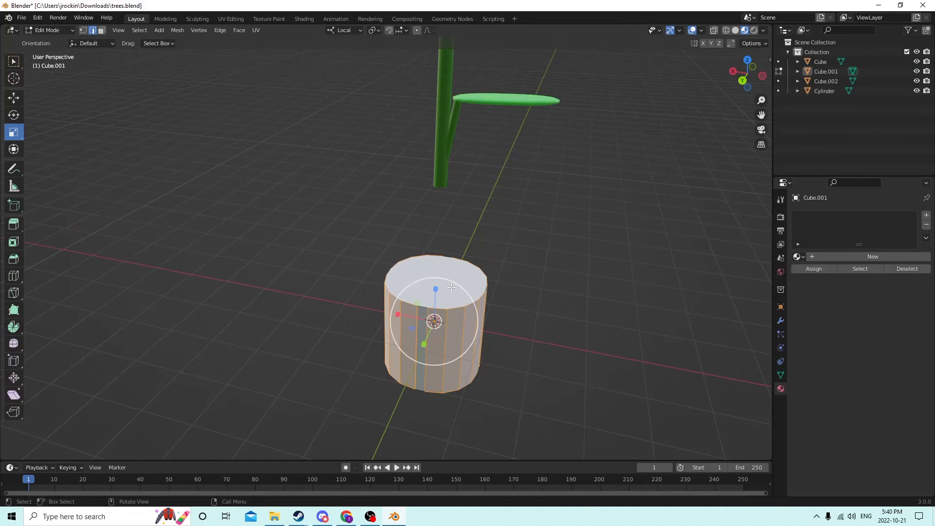
left_click(434, 269, "alt")
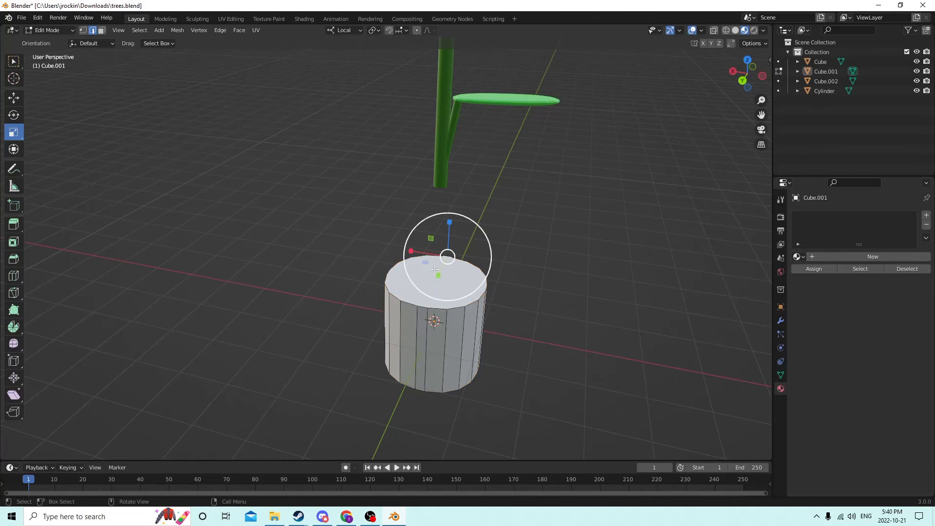
key("s")
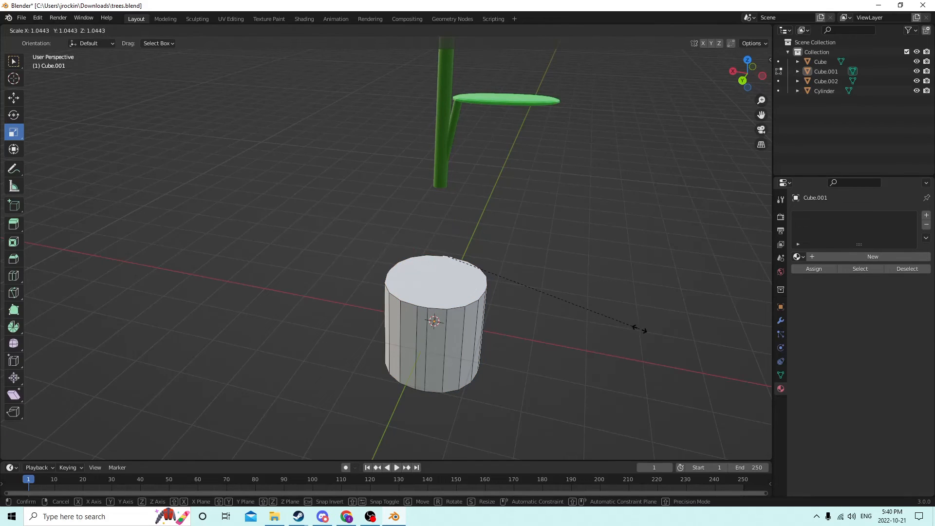
key("Escape")
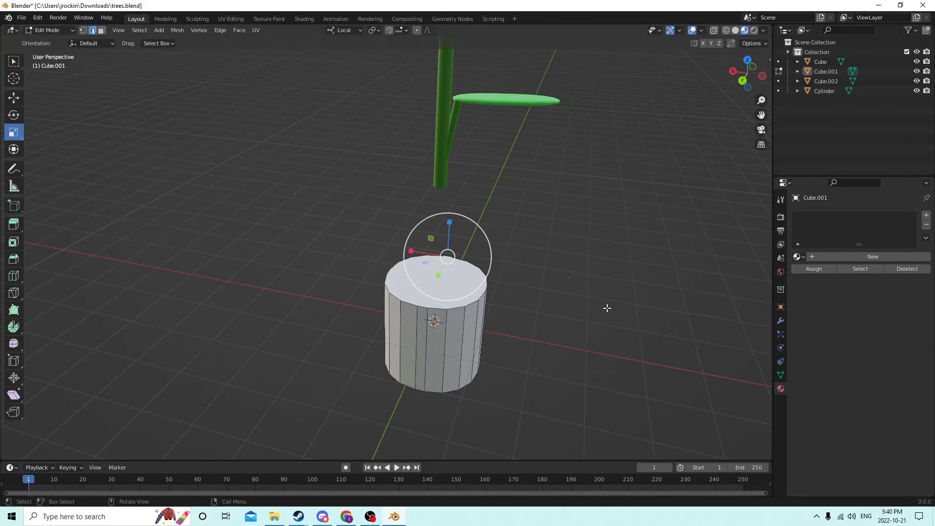
Scale the cylinder's top face up by 1.158 so the pot tapers toward its base.
left_click(102, 31)
left_click(457, 286)
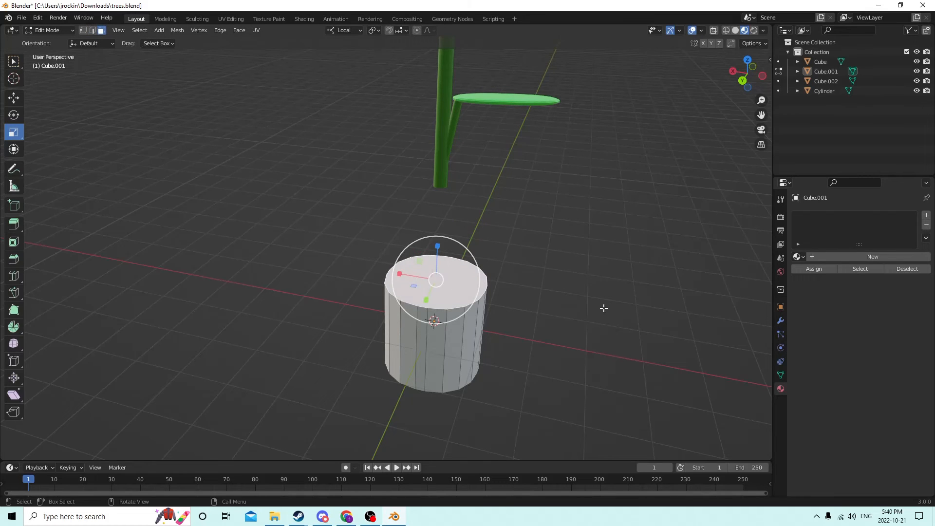
key("s")
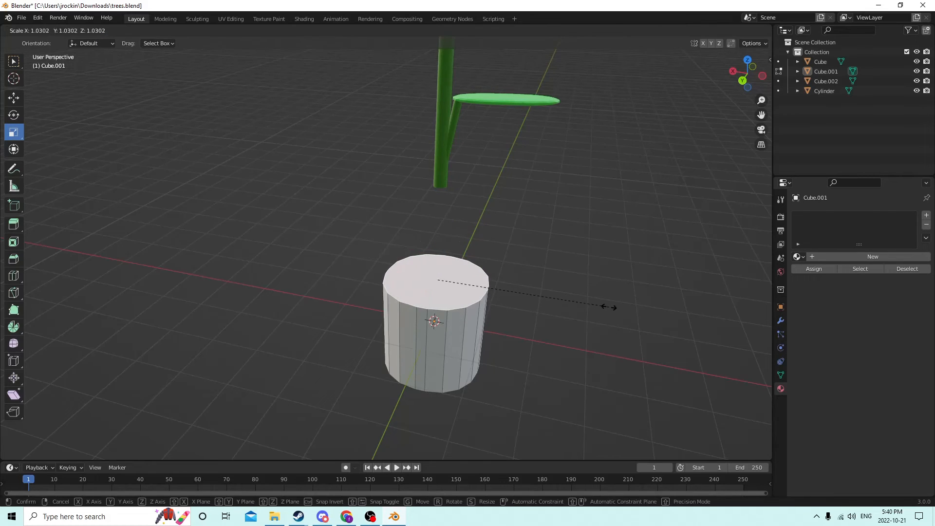
left_click(624, 304)
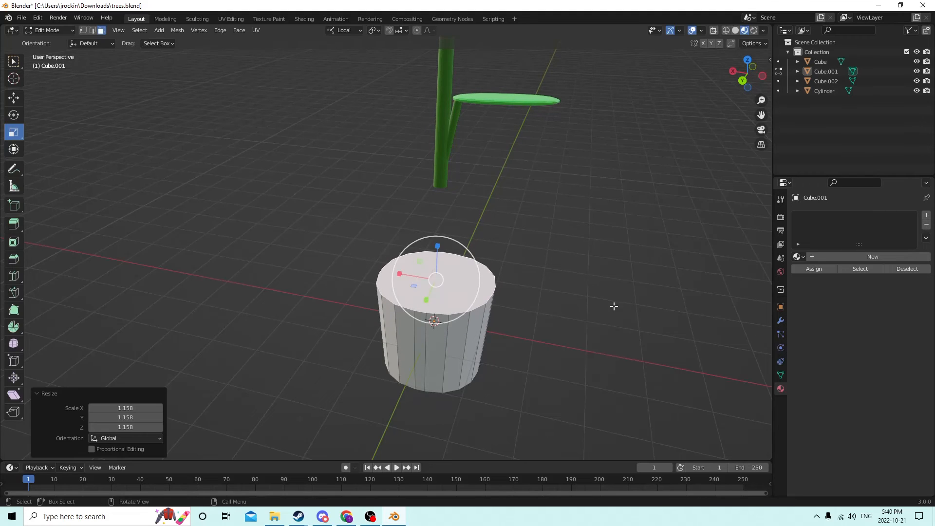
middle_click_drag(614, 307, 544, 318)
key("s")
left_click(638, 273)
left_click(611, 304)
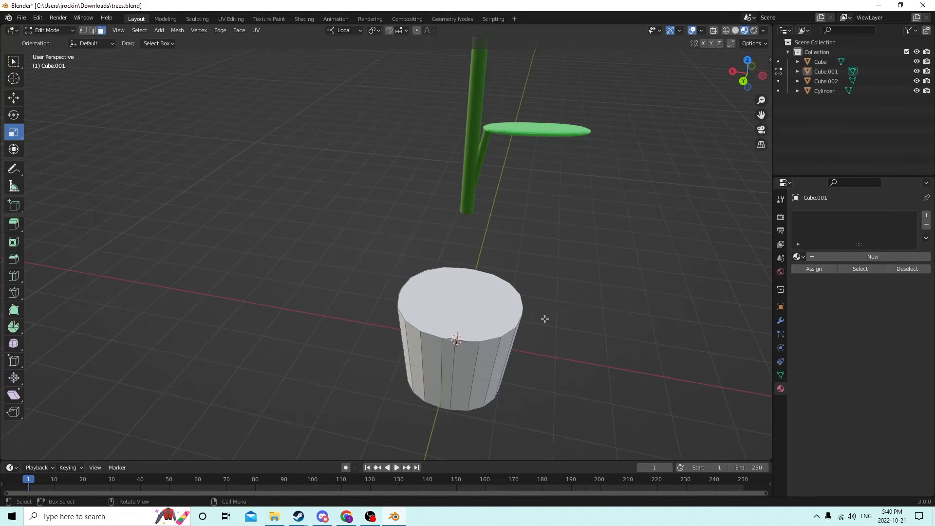
Inset the pot's top face by 0.001639 m to form the rim.
left_click(498, 310)
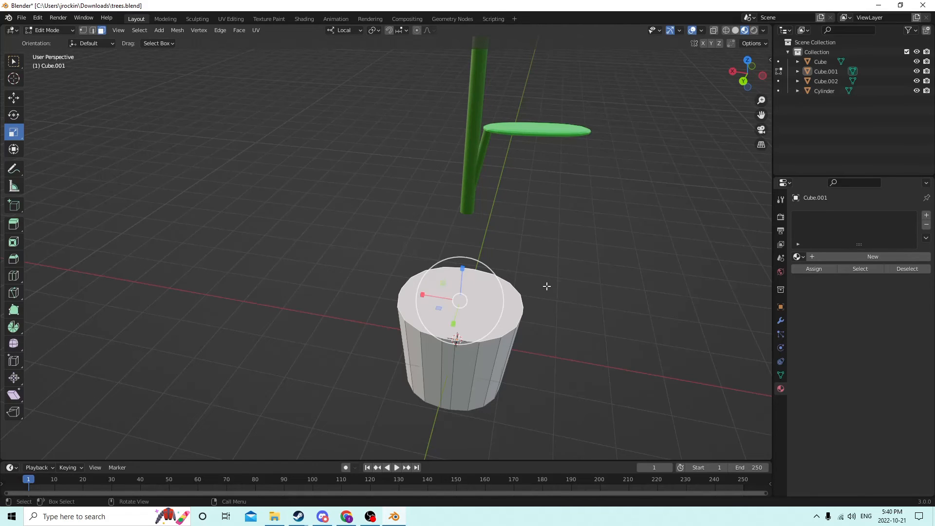
middle_click_drag(547, 286, 543, 298)
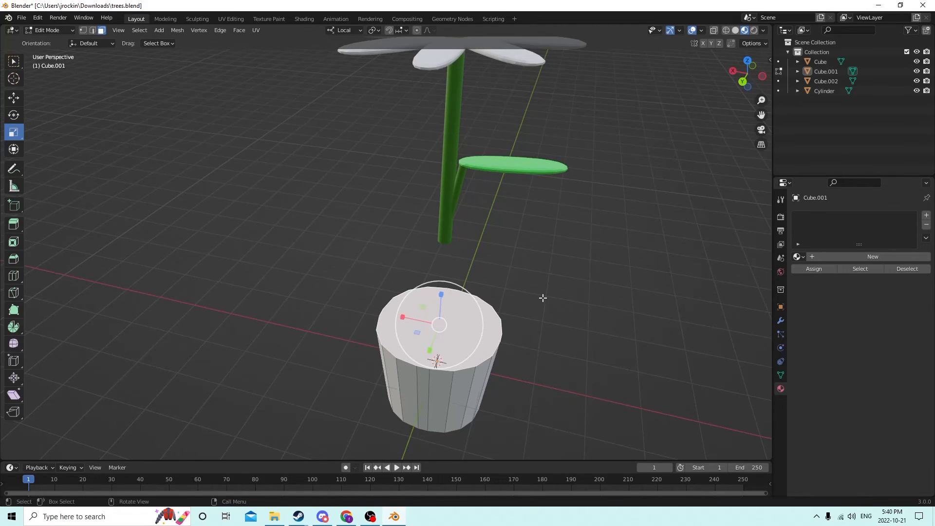
key("i")
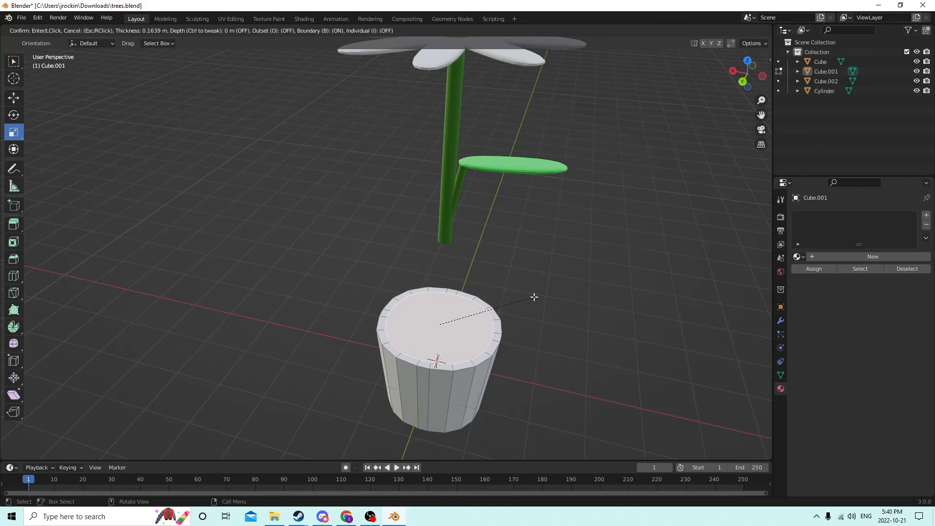
left_click(534, 297)
Extrude the inset top face downward about 0.001 m to recess the soil surface below the rim.
scroll(531, 292, "up", 4)
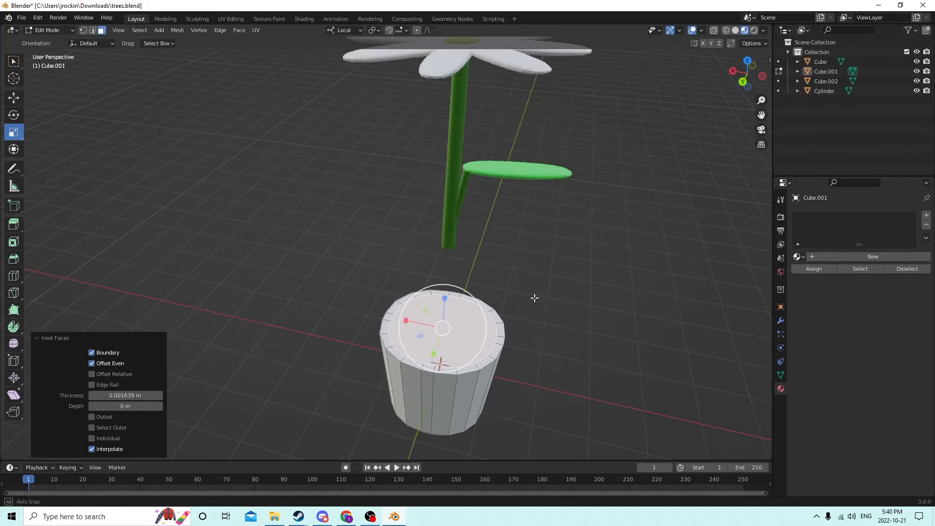
middle_click_drag(529, 288, 522, 277)
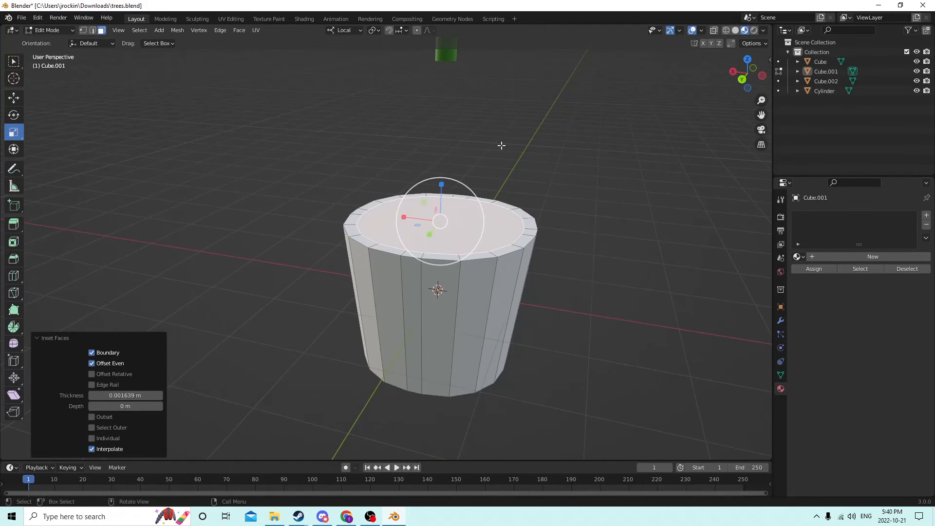
middle_click_drag(501, 145, 496, 135)
key("e")
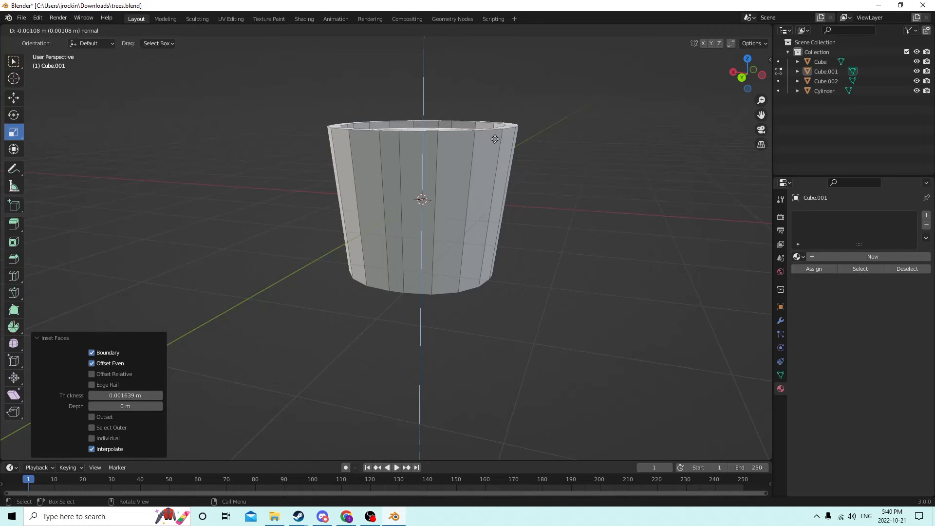
left_click(493, 142)
middle_click_drag(492, 141, 530, 197)
left_click(521, 187)
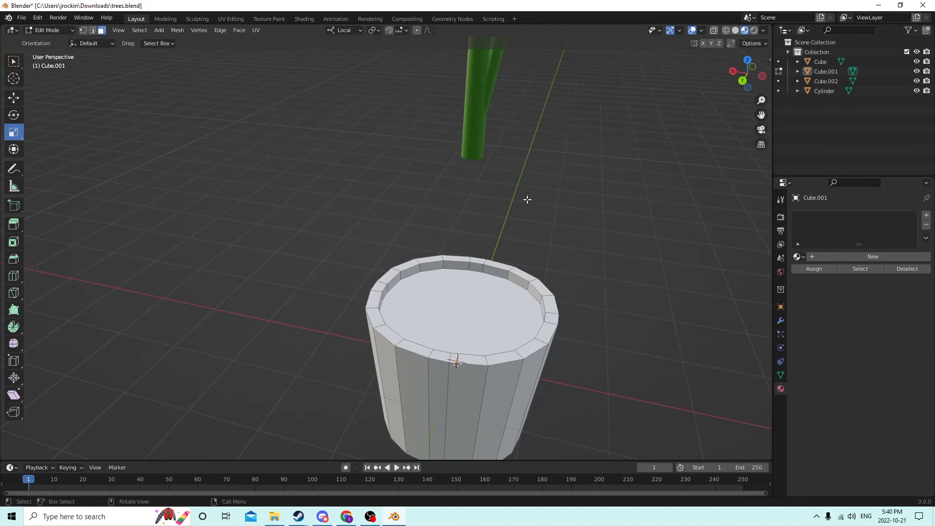
Return to Object Mode and lower the flower 0.024575 m along Z so the stem stands in the pot.
scroll(520, 198, "down", 3)
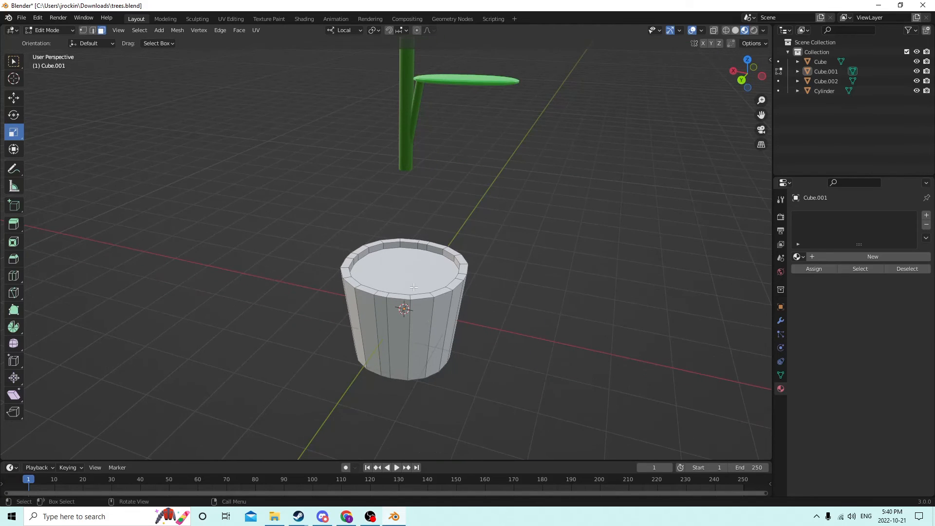
scroll(388, 296, "down", 2)
middle_click_drag(436, 232, 463, 198)
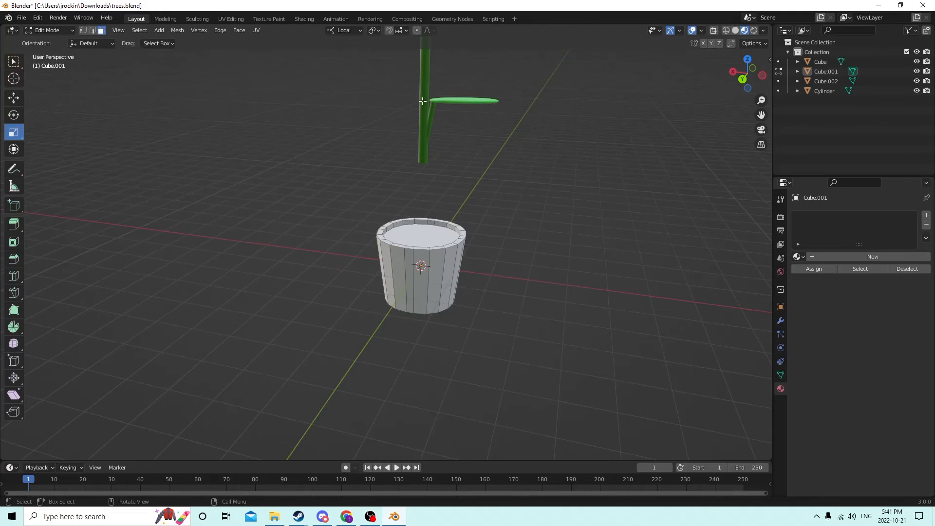
scroll(422, 101, "down", 2)
key("Tab")
left_click(409, 160)
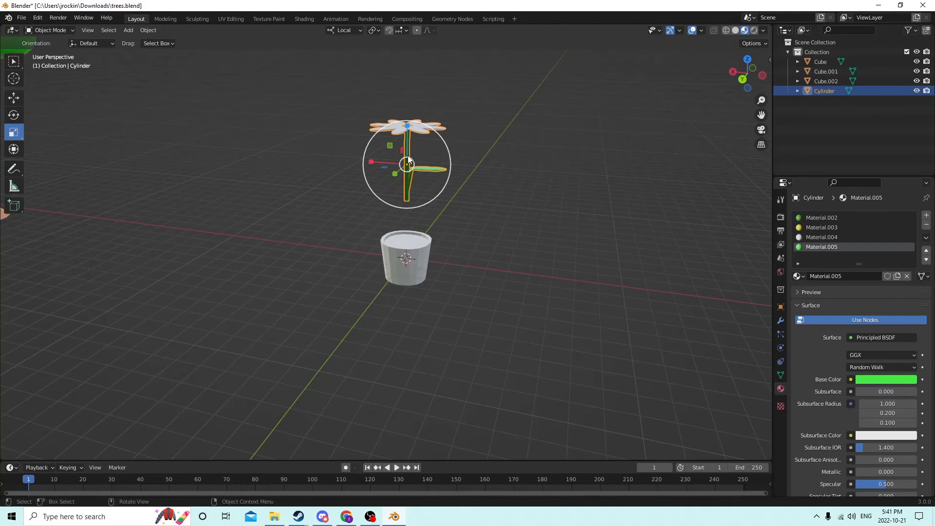
left_click(21, 104)
left_click_drag(407, 128, 406, 176)
mouse_move(407, 176)
middle_mouse_down()
mouse_move(410, 203)
mouse_move(413, 179)
middle_mouse_up()
scroll(417, 196, "up", 1)
middle_click_drag(567, 267, 563, 273)
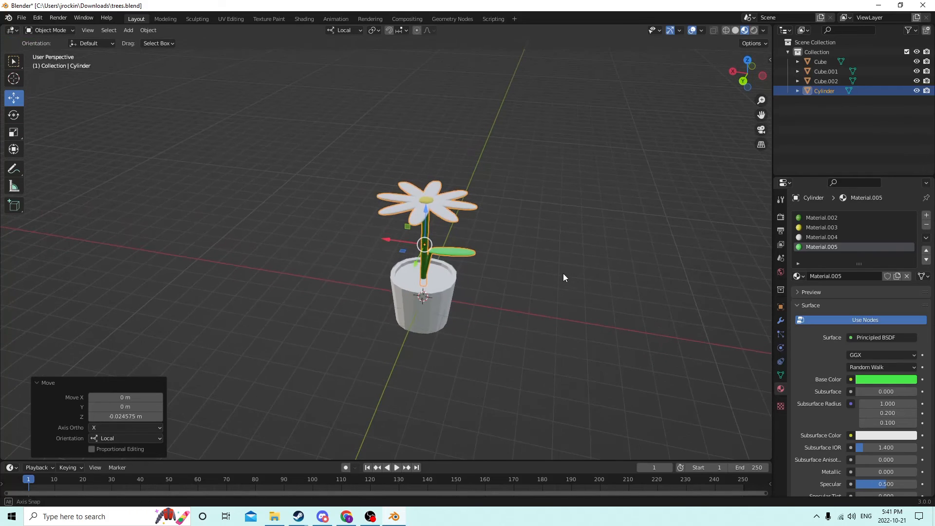
Give the pot a new orange material with base color H 0.046, S 0.948, V 0.800 and assign it in Edit Mode.
left_click(434, 326)
key("Tab")
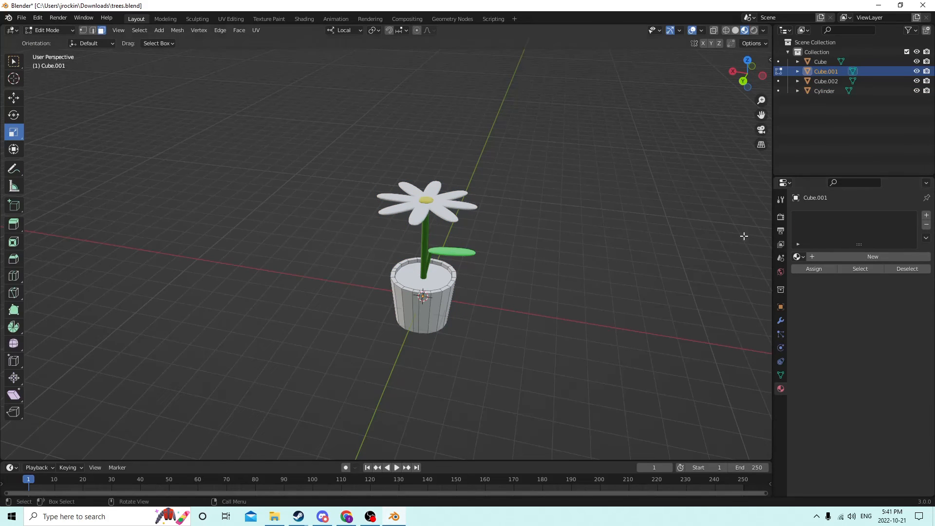
middle_click_drag(743, 235, 678, 220)
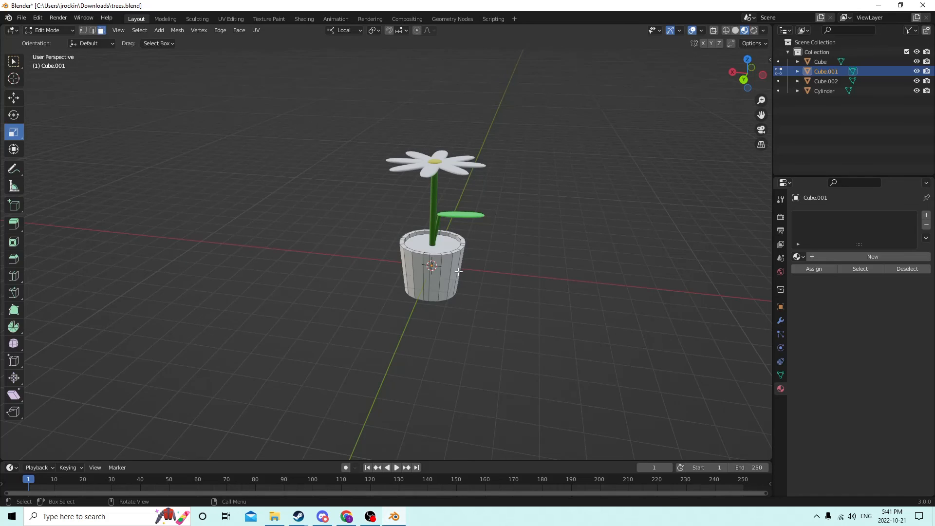
left_click(926, 216)
left_click(855, 256)
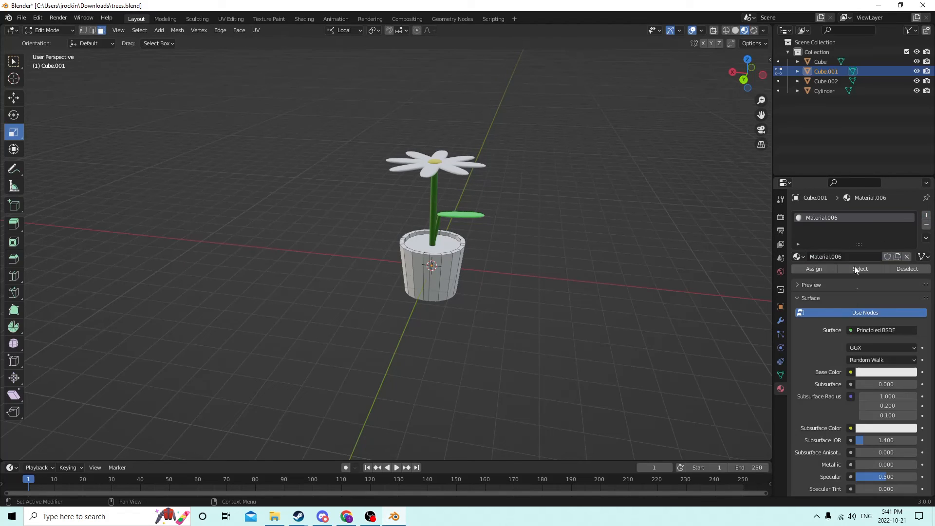
left_click(867, 373)
left_click_drag(864, 270, 853, 293)
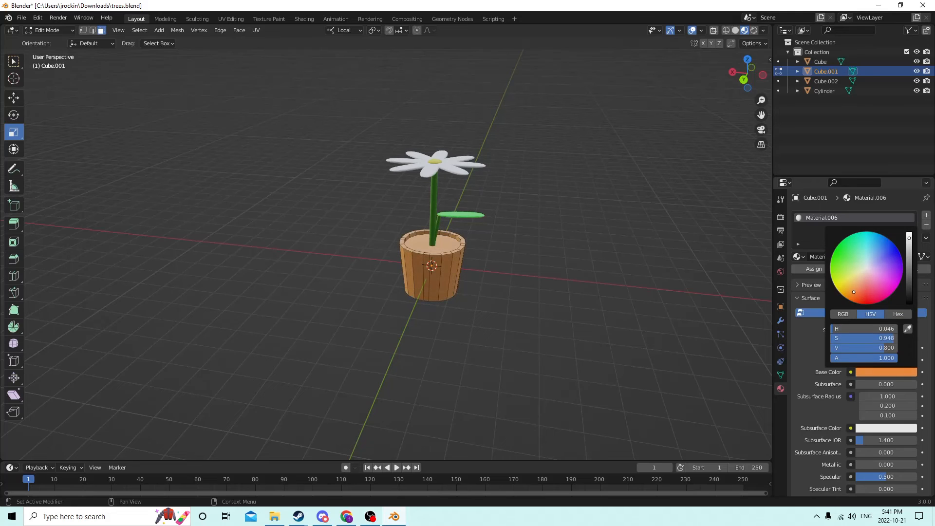
left_click(814, 269)
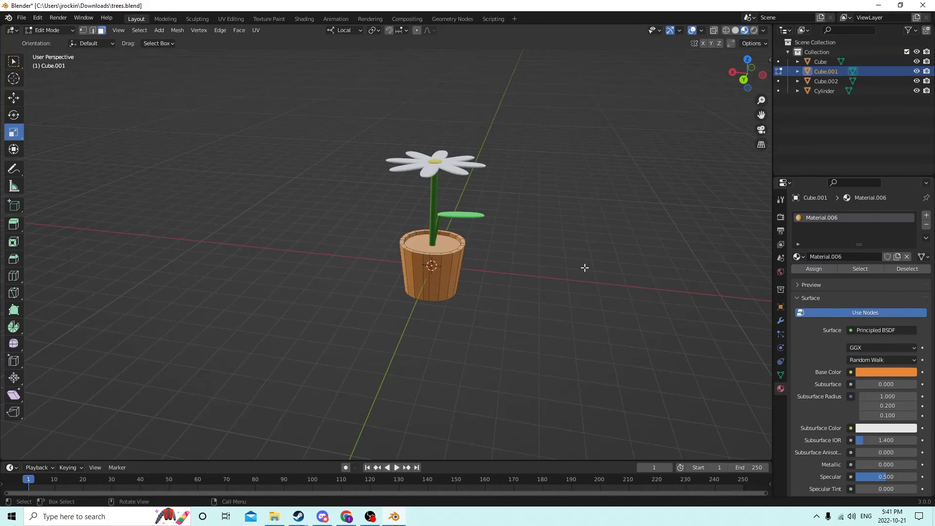
mouse_move(584, 265)
middle_mouse_down()
mouse_move(580, 279)
mouse_move(589, 271)
middle_mouse_up()
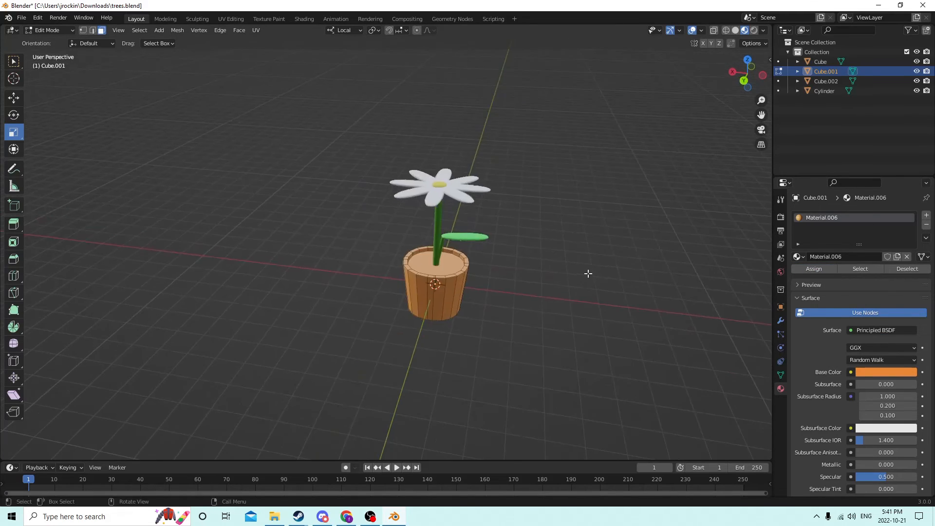
Select the recessed soil face and assign it a second new material with a dark brown base color.
left_click(448, 268)
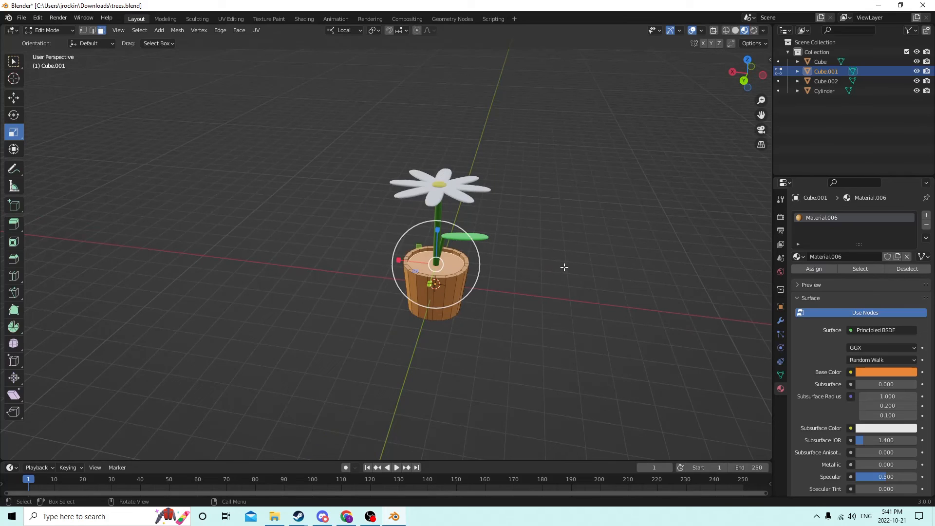
left_click(609, 286)
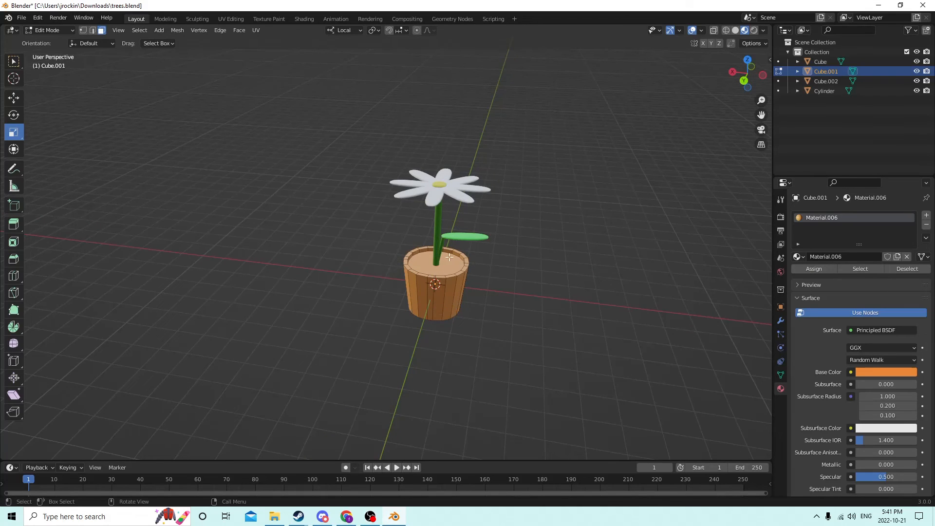
left_click(449, 257)
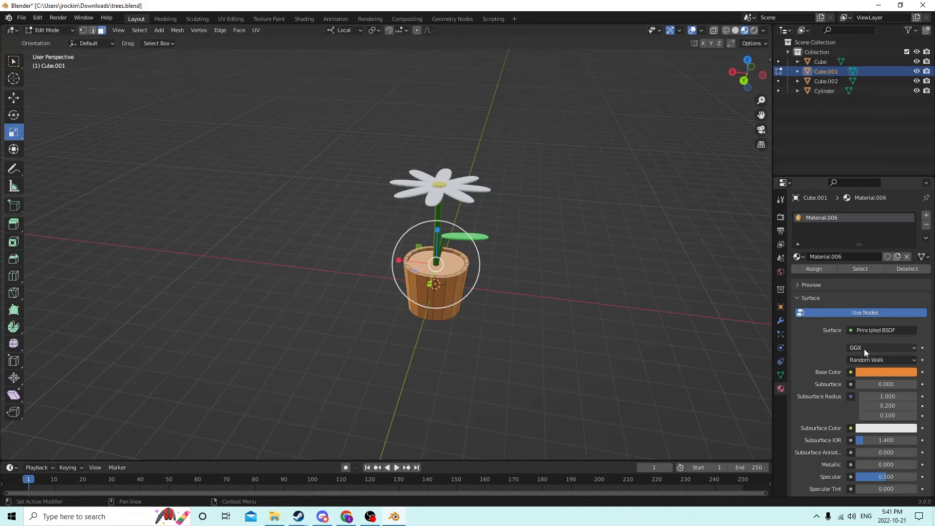
left_click(927, 215)
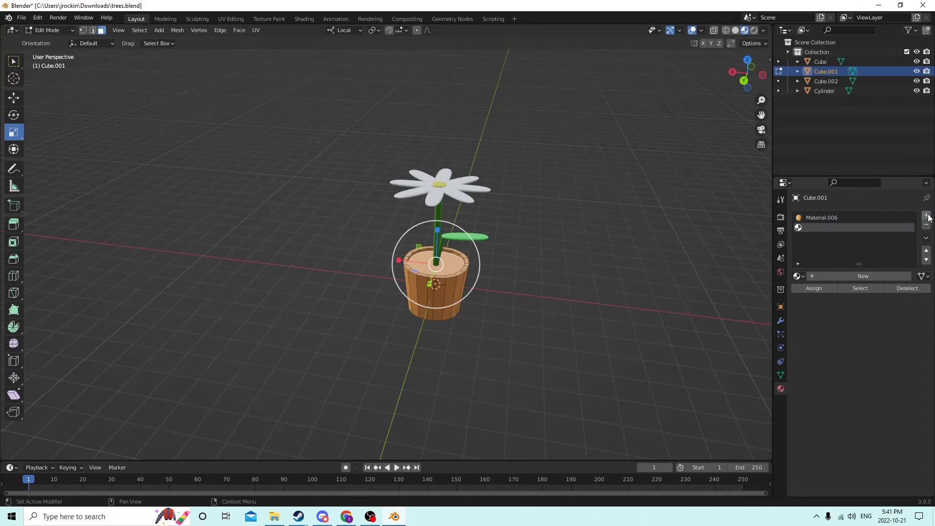
left_click(837, 276)
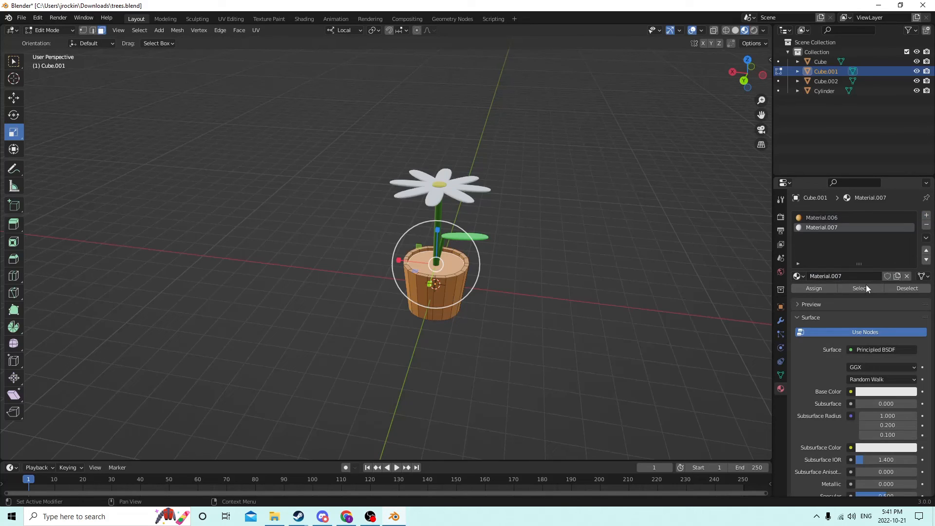
left_click(873, 392)
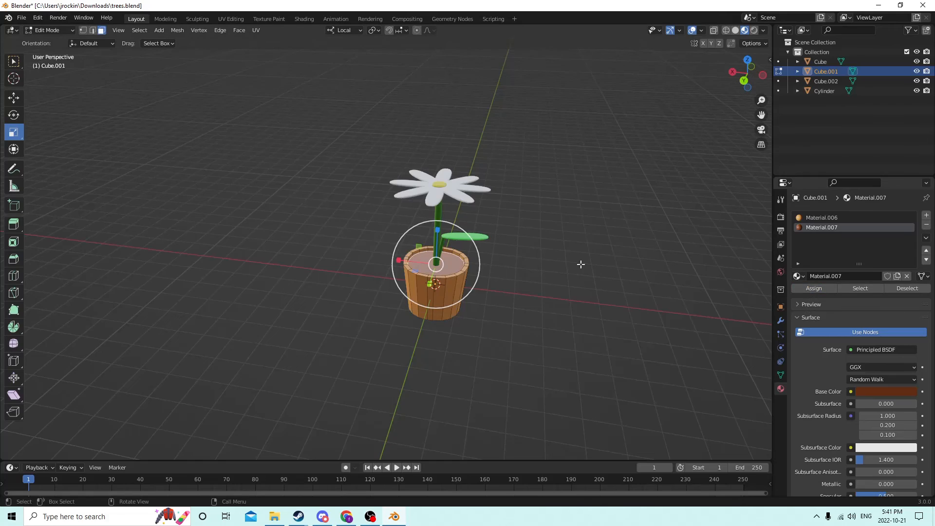
middle_click_drag(580, 264, 526, 257)
scroll(535, 263, "up", 2)
scroll(535, 263, "down", 2)
Return to Object Mode and join the pot and the flower into one object, with the flower active.
key("Tab")
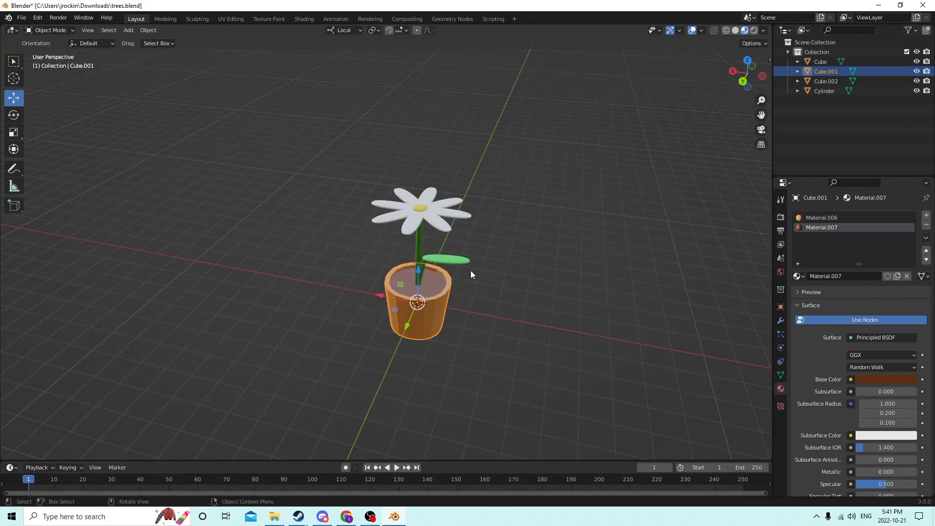
left_click(419, 252)
middle_click_drag(419, 251, 442, 254)
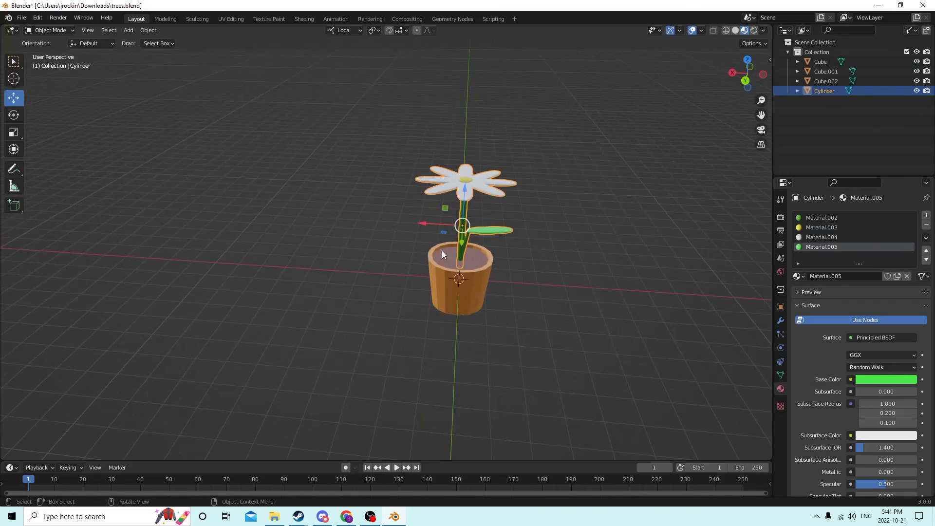
left_click(467, 251, "shift")
left_click(461, 220, "shift")
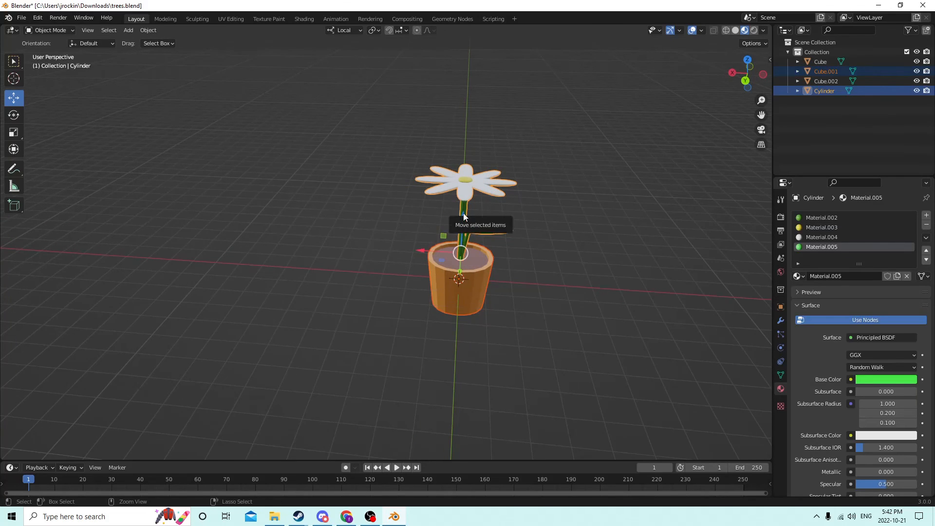
key("ctrl+j")
Move the potted flower along X to stand beside the round-crowned tree, finishing with a move of about 0.0436 m.
scroll(482, 217, "down", 3)
left_click_drag(408, 254, 129, 213)
middle_click_drag(156, 215, 200, 237)
scroll(175, 193, "down", 2)
left_click_drag(223, 279, 182, 274)
middle_click_drag(187, 255, 220, 208)
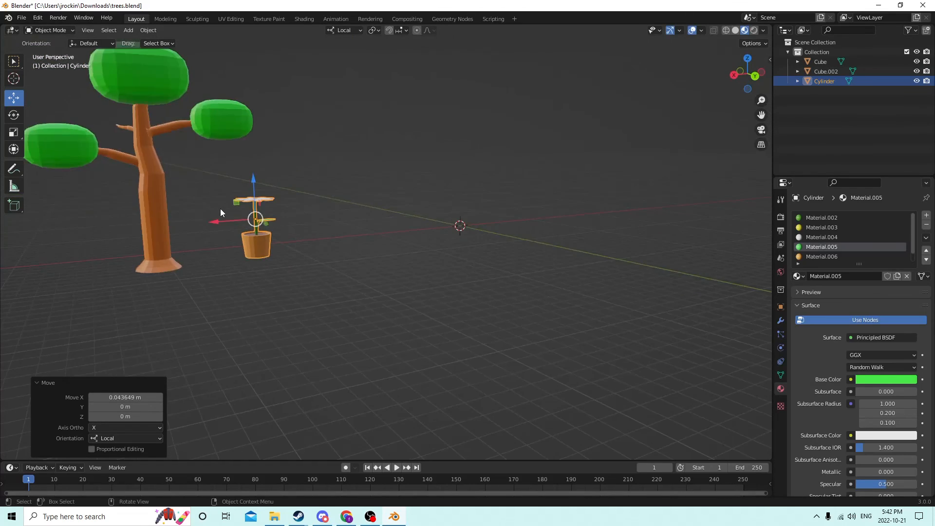
Scale the potted flower down to 0.554 and lower it 0.007135 m along Z to the trees' ground level.
scroll(227, 234, "up", 3)
middle_click_drag(234, 256, 250, 246)
left_click(282, 291)
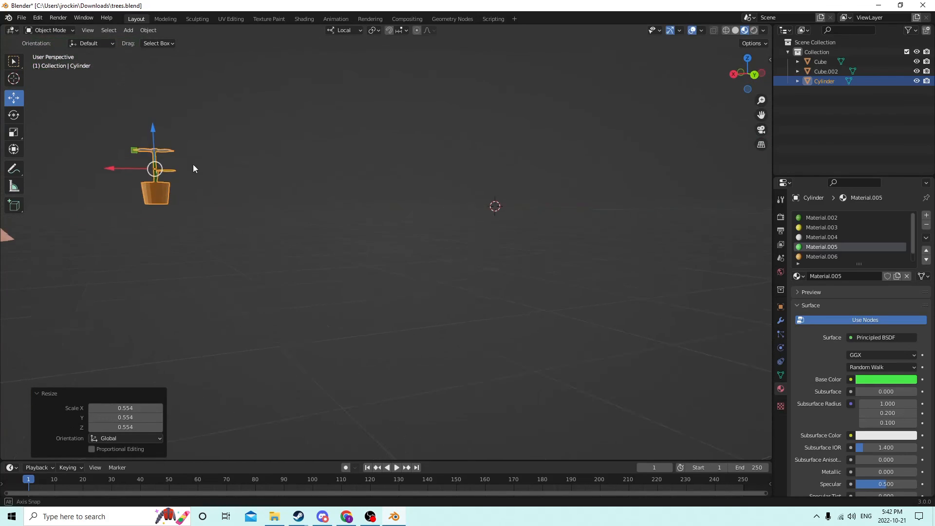
middle_click_drag(194, 168, 111, 250)
left_click_drag(141, 251, 132, 253)
middle_click_drag(132, 253, 104, 226)
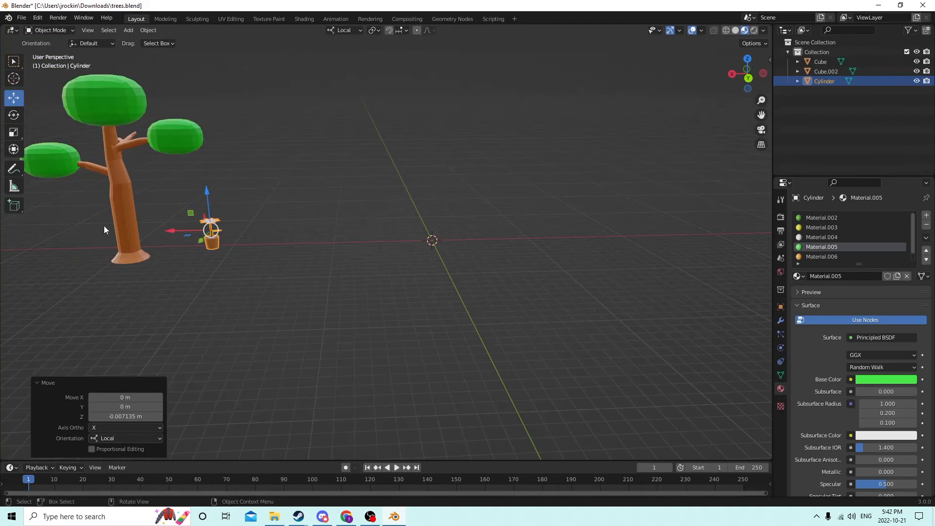
Examine the pine tree, the round-crowned tree and the potted flower together from several distances and angles.
left_click_drag(761, 115, 932, 145)
scroll(544, 157, "up", 3)
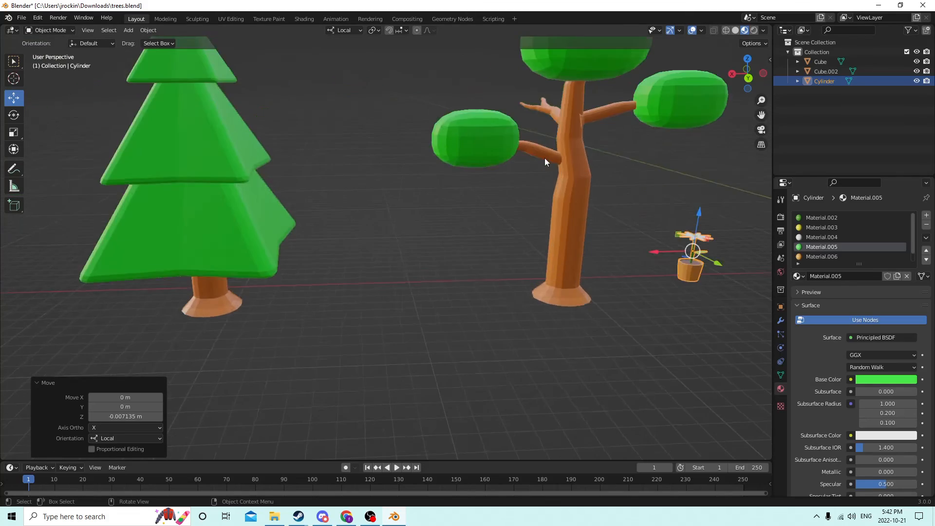
middle_click_drag(544, 159, 498, 148)
scroll(451, 154, "down", 2)
scroll(449, 158, "up", 2)
scroll(435, 154, "up", 2)
scroll(501, 160, "down", 3)
scroll(500, 159, "up", 2)
scroll(537, 135, "down", 3)
scroll(528, 154, "up", 4)
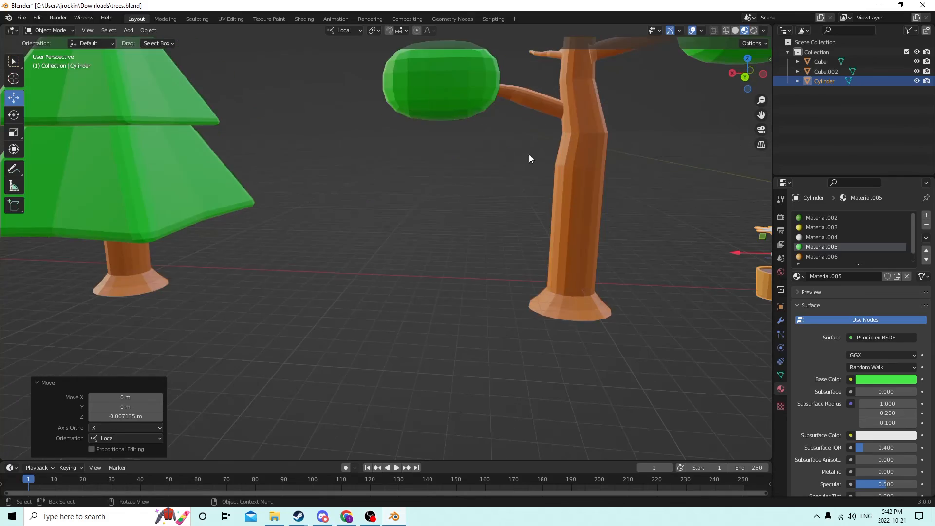
scroll(530, 158, "down", 4)
scroll(550, 172, "up", 2)
scroll(550, 173, "down", 2)
scroll(553, 174, "up", 3)
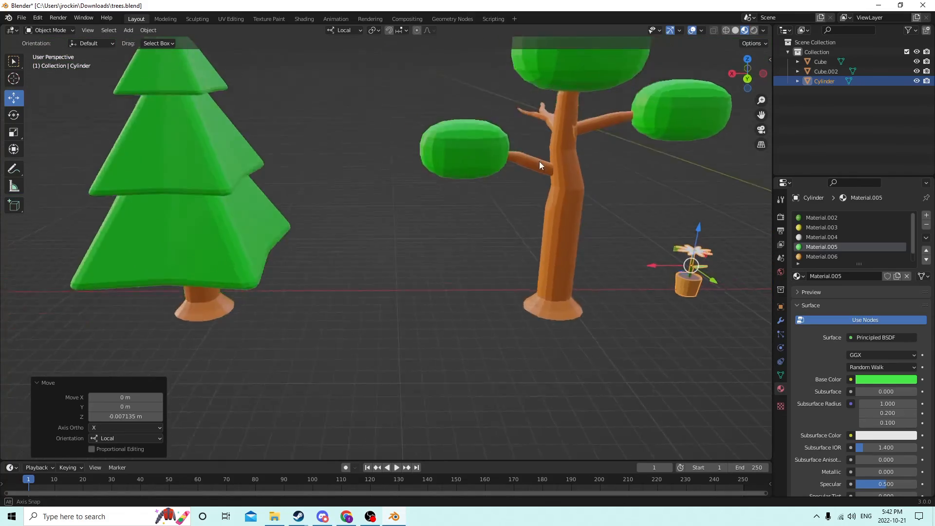
middle_click_drag(539, 163, 584, 197)
scroll(585, 195, "up", 3)
scroll(628, 190, "down", 2)
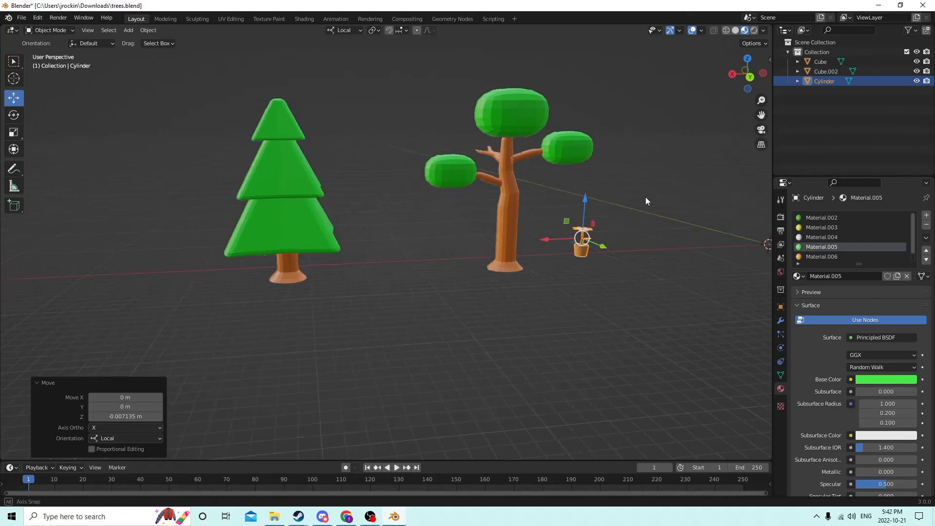
middle_click_drag(644, 196, 636, 228)
scroll(659, 188, "up", 4)
scroll(660, 188, "down", 2)
scroll(634, 229, "up", 4)
scroll(625, 232, "down", 4)
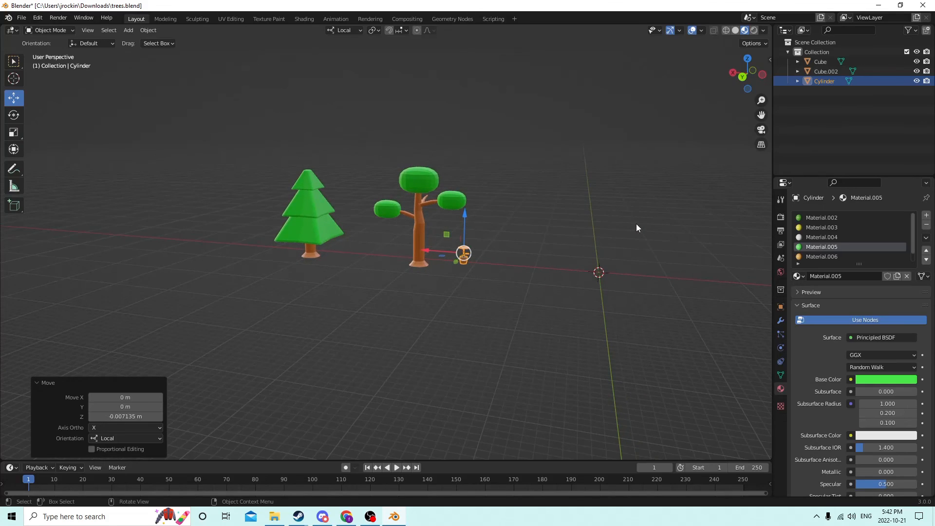